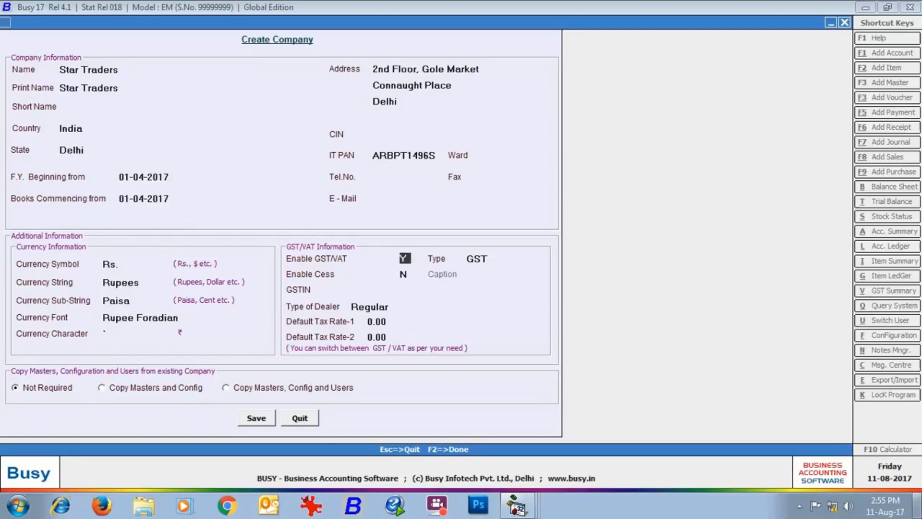
# Step: Accept the Star Traders company details: Delhi address, FY from 01-04-2017, GST enabled
pyautogui.press('Return')
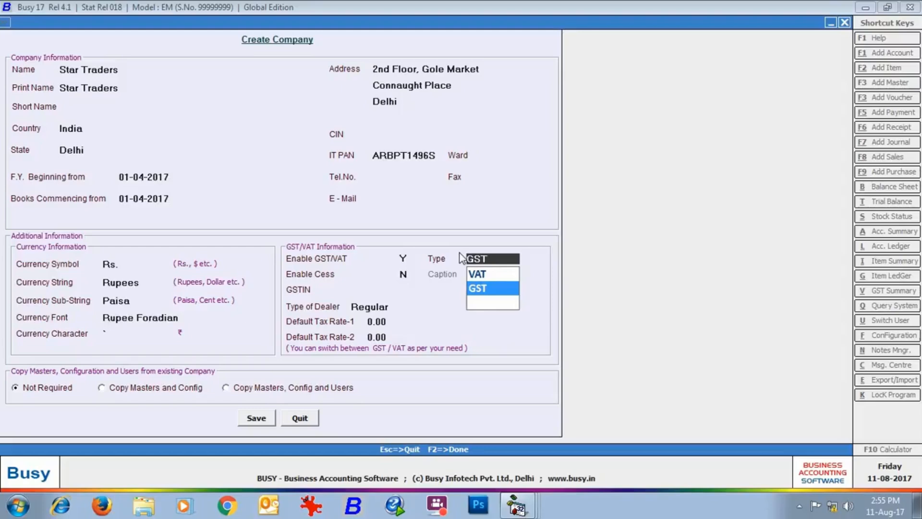
# Step: Keep GST with no cess, enter the company's GSTIN, choose Regular dealer, and set default rates 18 and 28
pyautogui.press('Return')
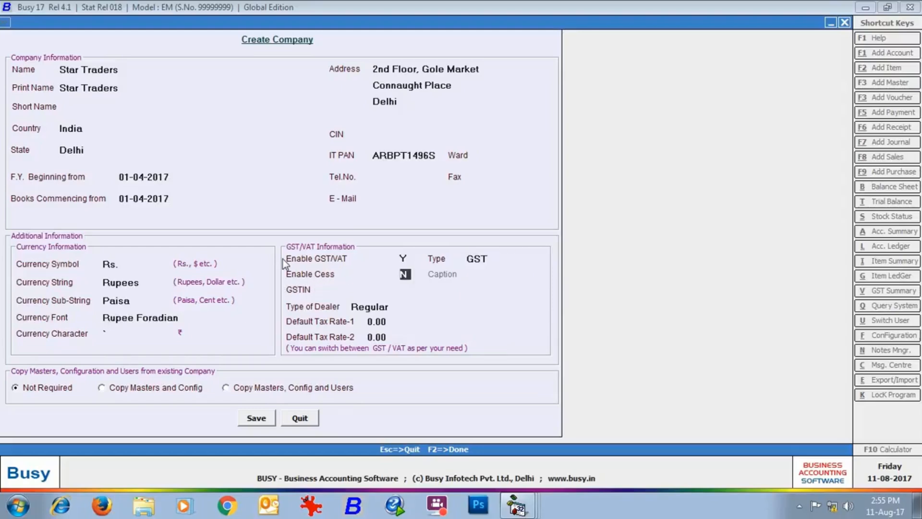
pyautogui.press('Return')
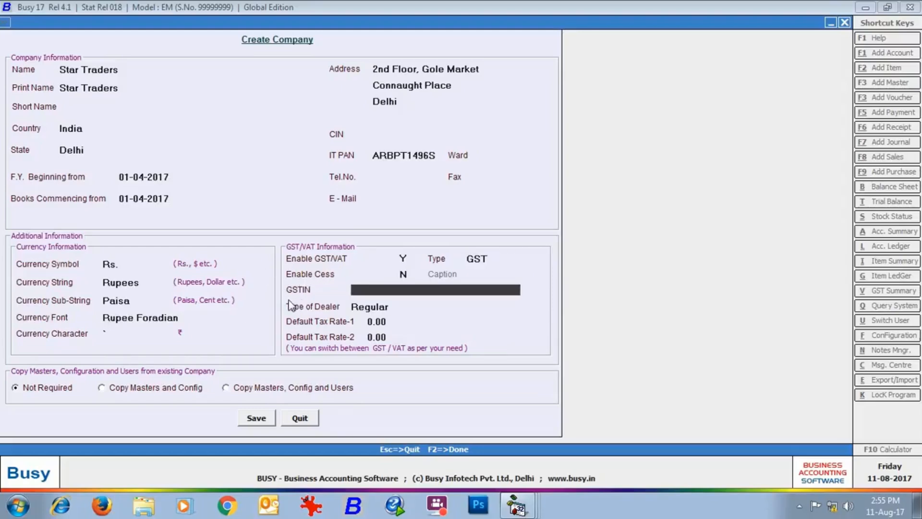
pyautogui.press('Return')
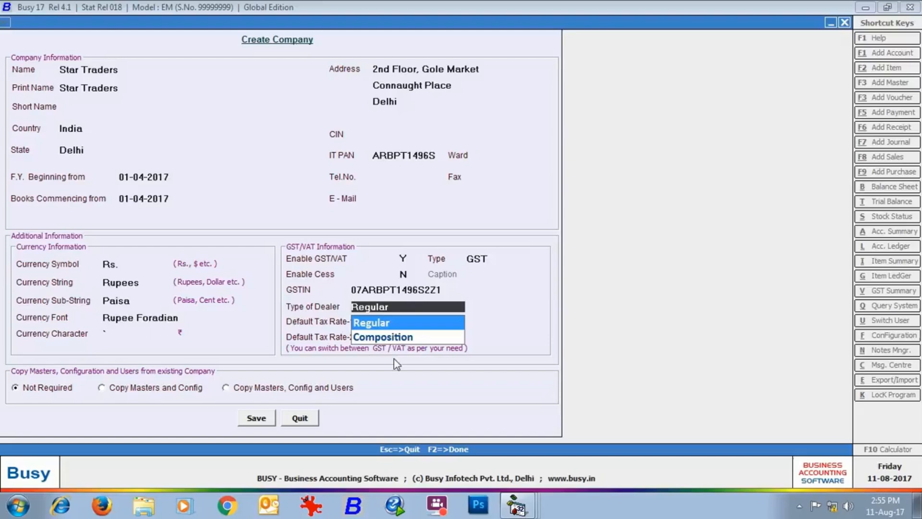
pyautogui.click(382, 326)
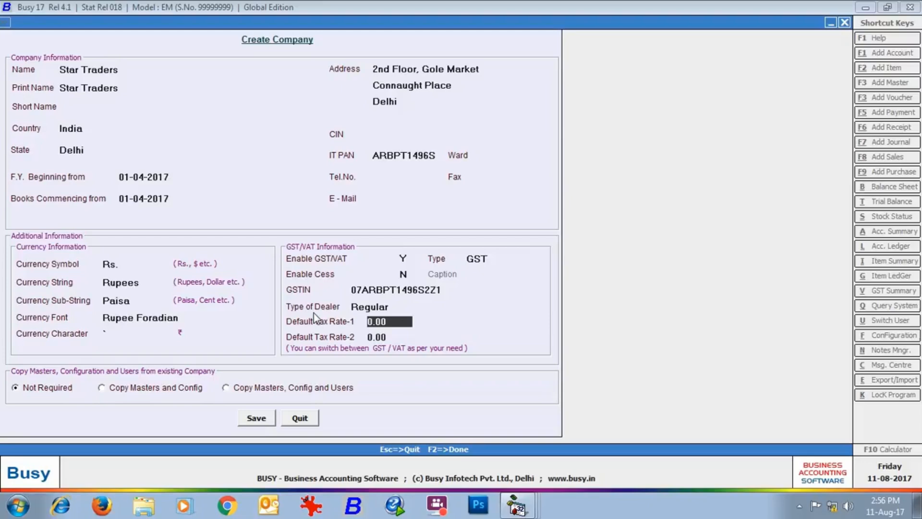
pyautogui.write('18')
pyautogui.press('Return')
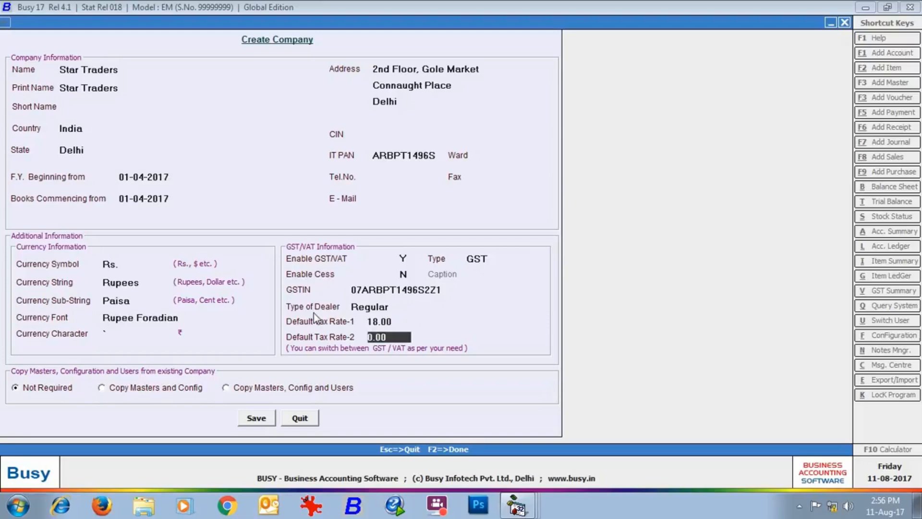
pyautogui.write('28')
# Step: Save the new company and create the superuser Admin with its password
pyautogui.click(268, 422)
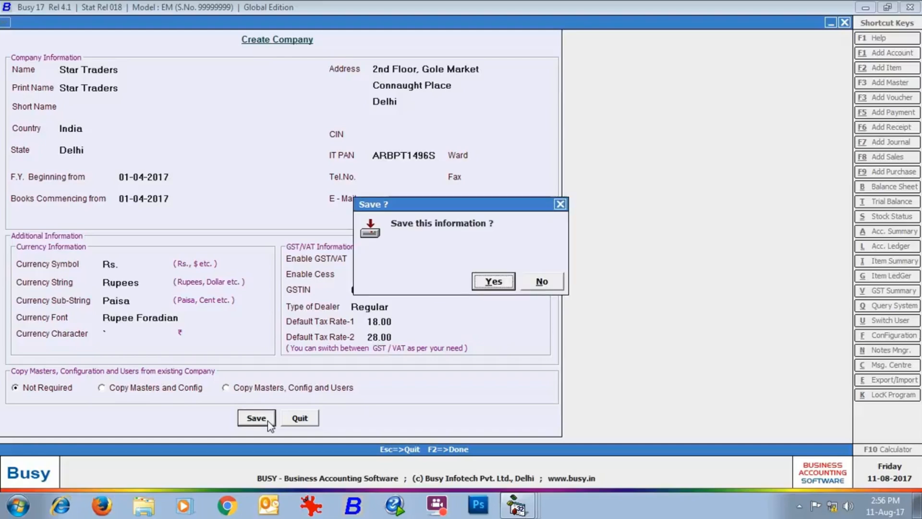
pyautogui.click(490, 279)
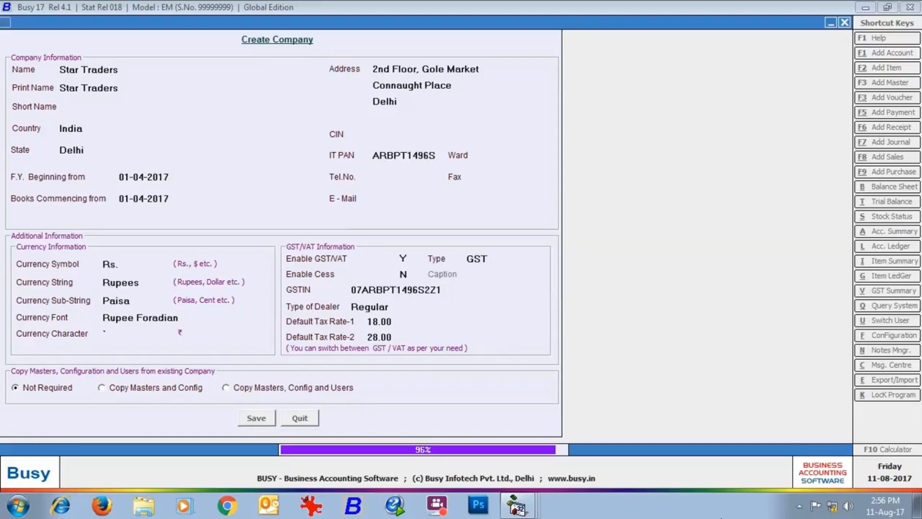
pyautogui.press('Return')
pyautogui.write('Admin')
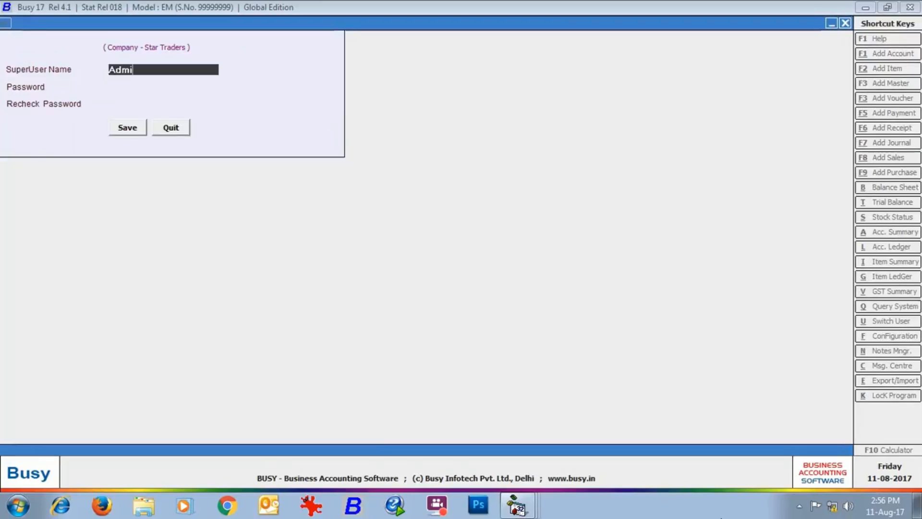
pyautogui.press('Return')
pyautogui.write('*****')
pyautogui.press('Return')
pyautogui.write('*****')
pyautogui.press('Return')
pyautogui.press('Return')
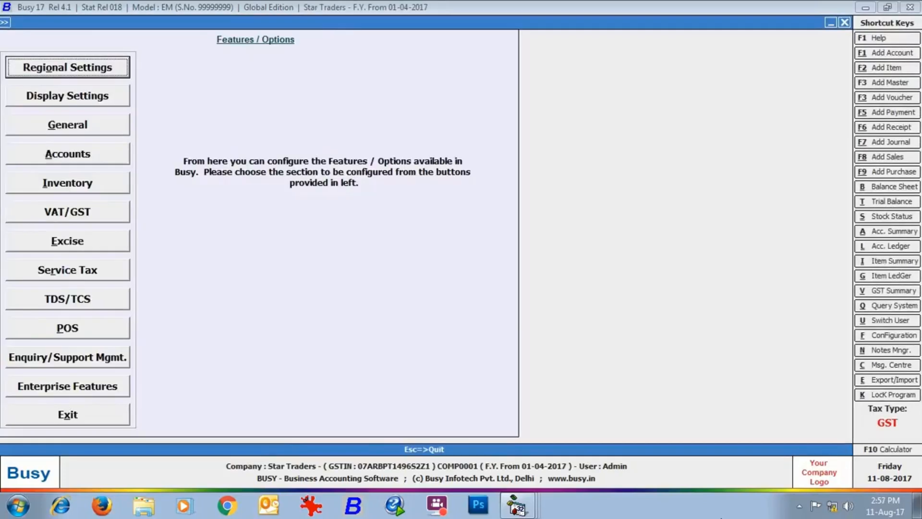
# Step: Review the VAT/GST feature settings, then leave the Features and Options screen
pyautogui.click(108, 207)
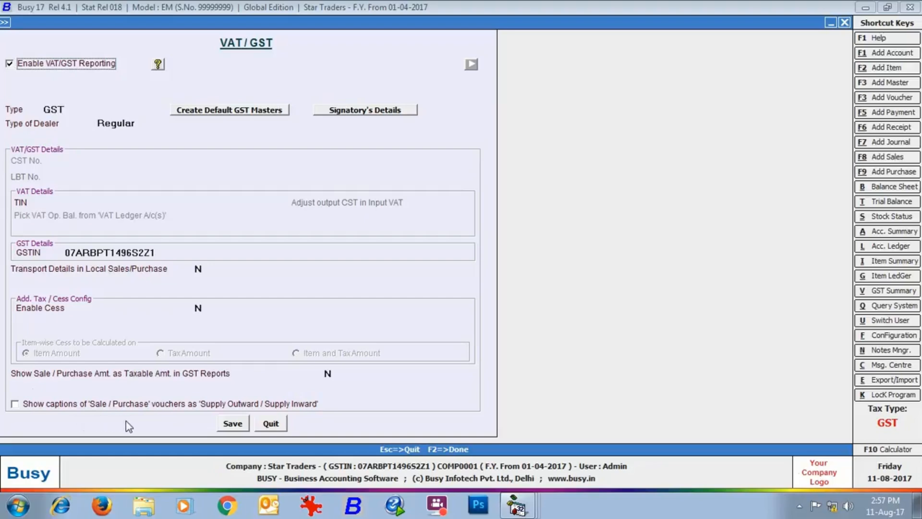
pyautogui.click(272, 424)
pyautogui.click(55, 416)
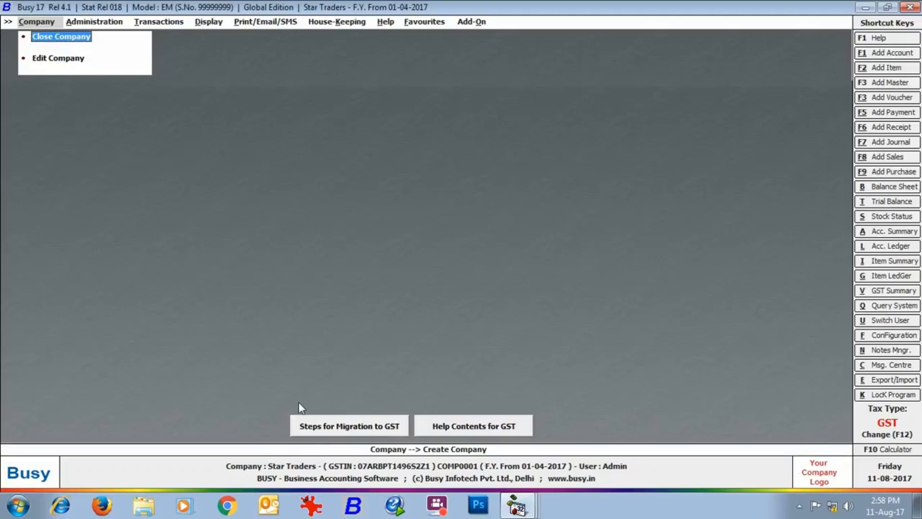
pyautogui.click(390, 432)
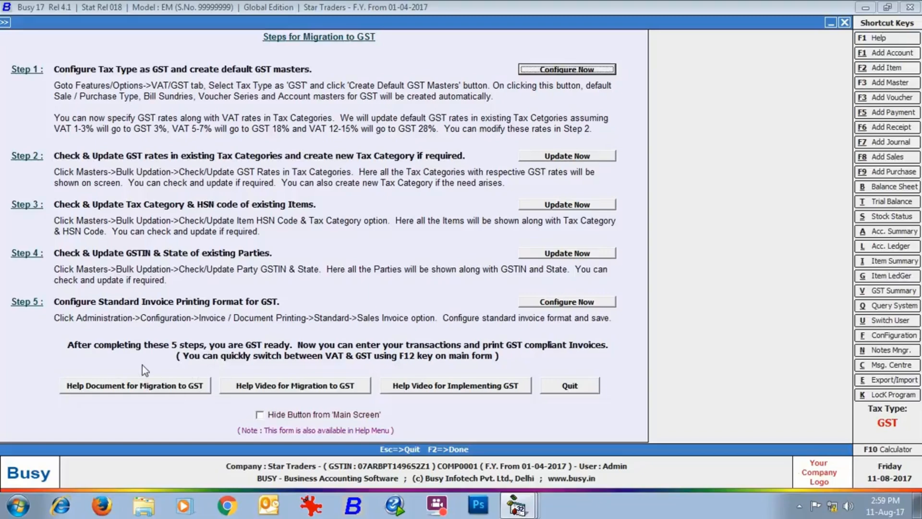
pyautogui.click(582, 384)
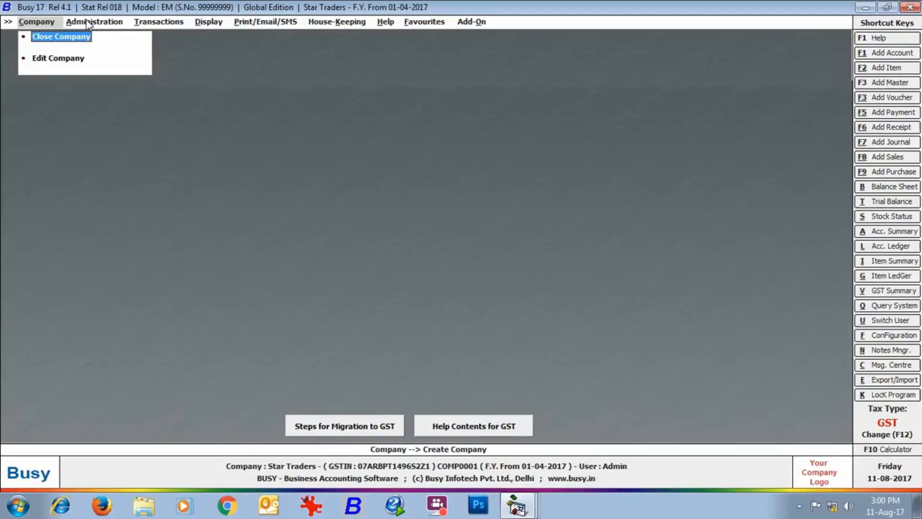
# Step: Search the account masters for 'cgst' and review the CGST Input account
pyautogui.click(88, 22)
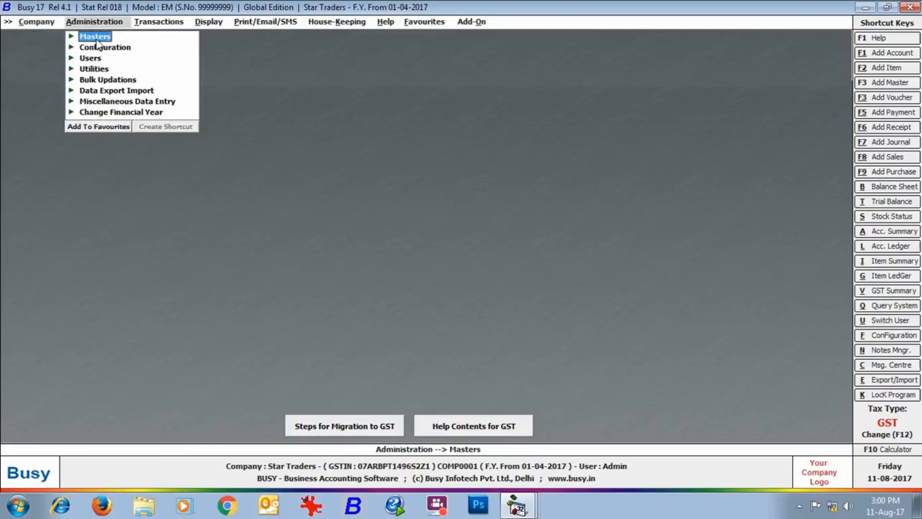
pyautogui.click(95, 37)
pyautogui.click(114, 48)
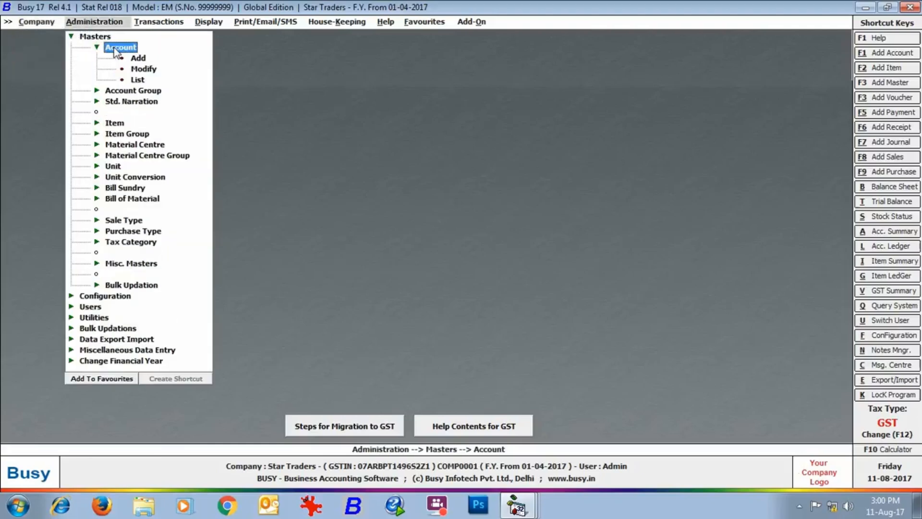
pyautogui.click(139, 70)
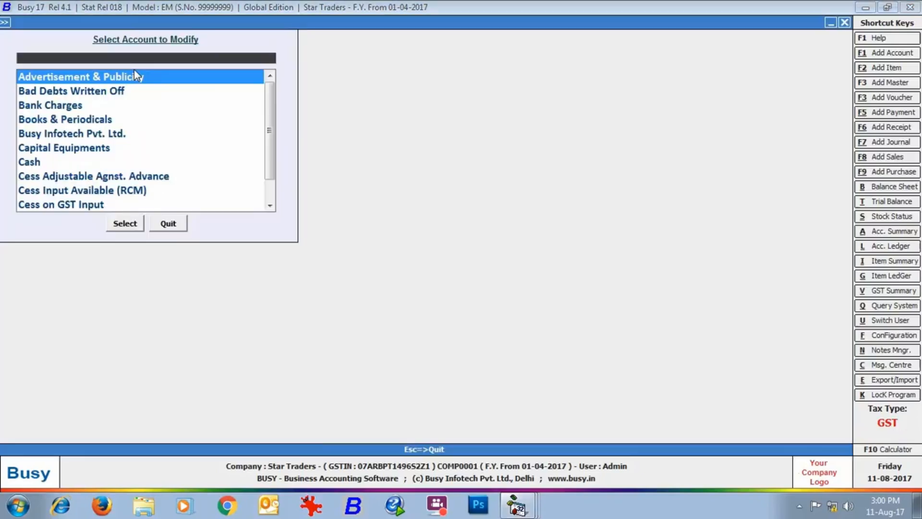
pyautogui.write('cgst')
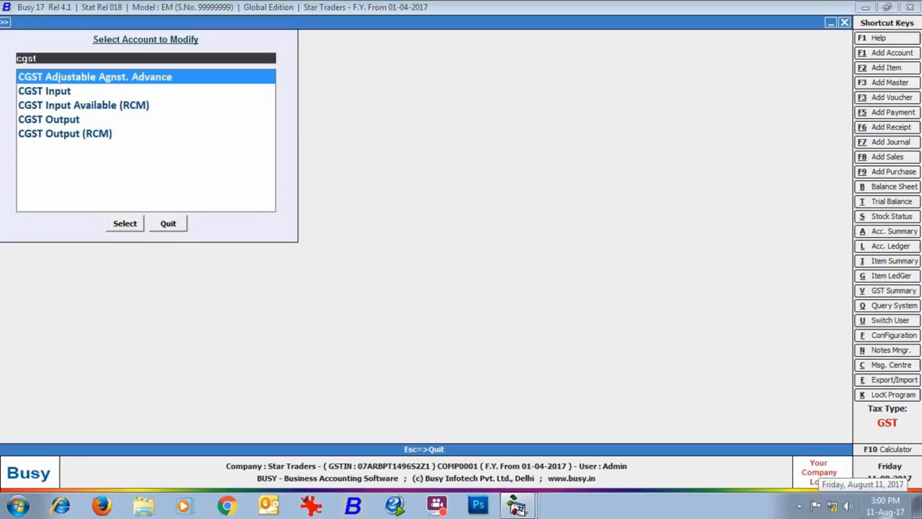
pyautogui.click(70, 92)
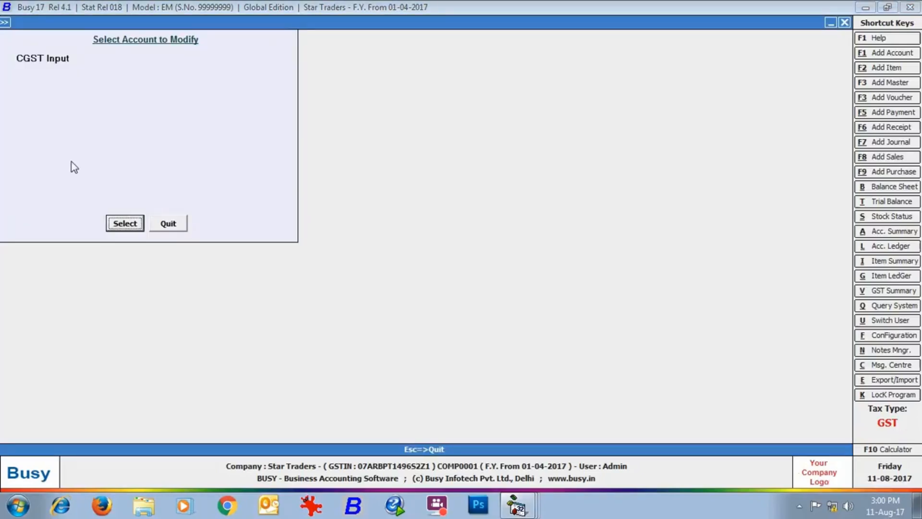
pyautogui.click(133, 227)
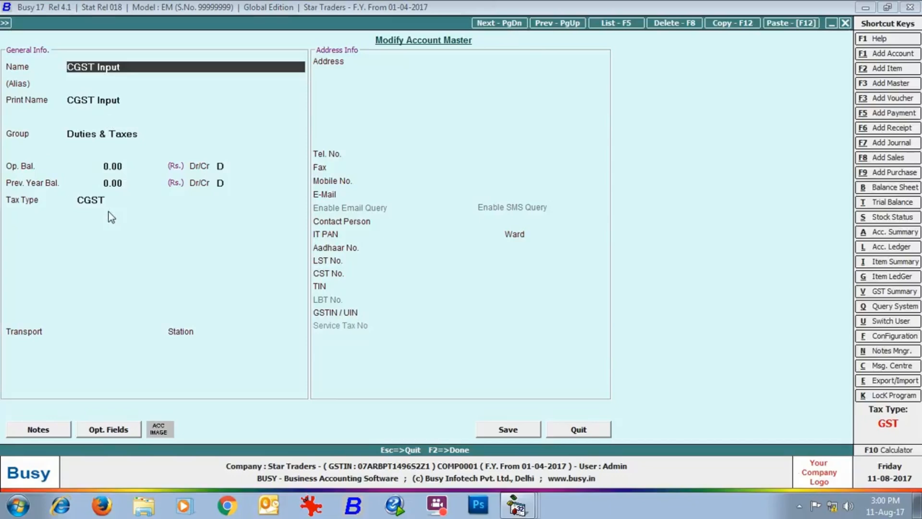
pyautogui.click(606, 430)
# Step: Review the CGST Output account, then close the account list
pyautogui.doubleClick(61, 110)
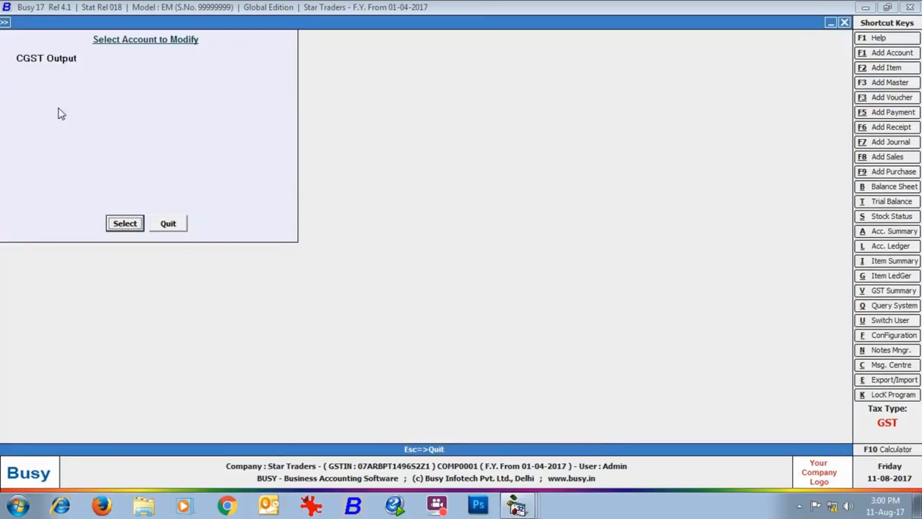
pyautogui.click(124, 223)
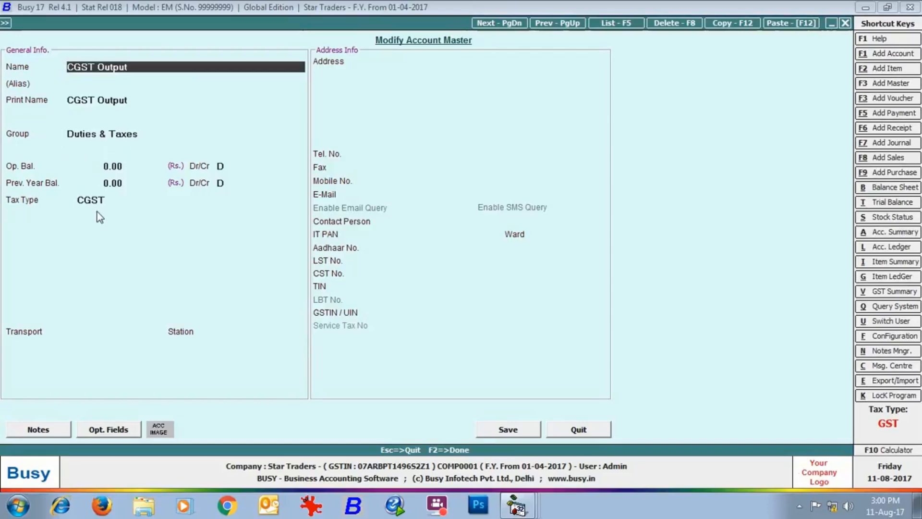
pyautogui.click(580, 431)
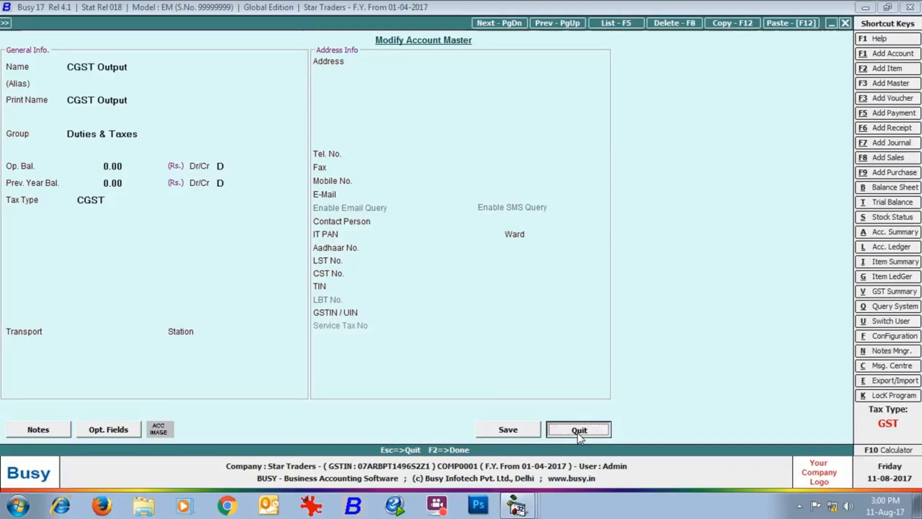
pyautogui.click(169, 224)
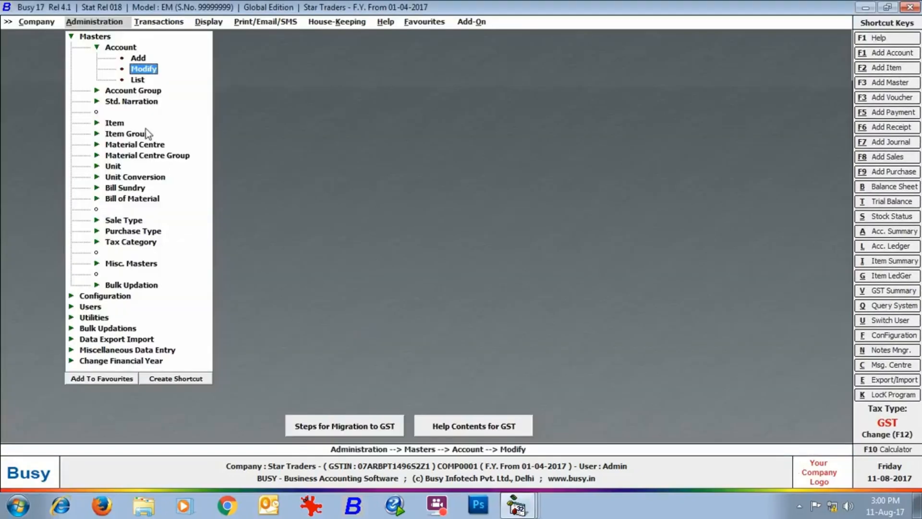
pyautogui.click(137, 59)
pyautogui.write('Bharat Electronics')
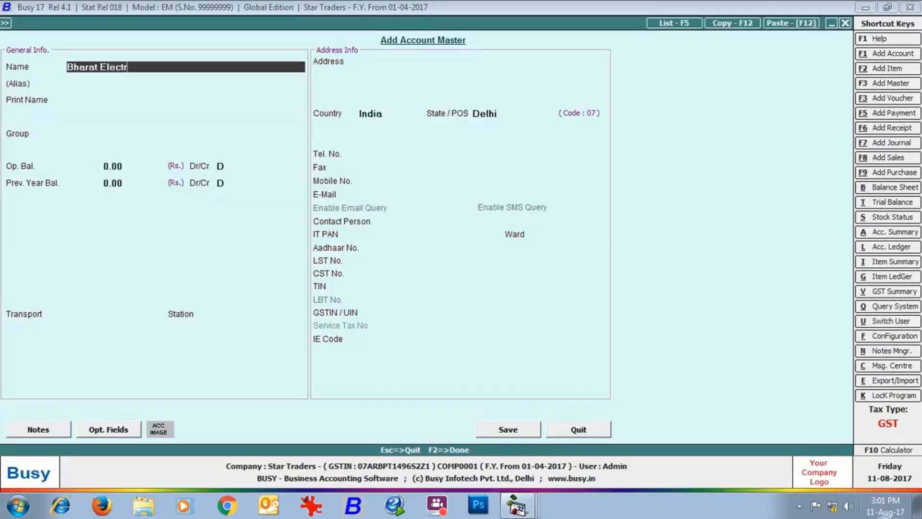
pyautogui.press('Return')
pyautogui.press('Return')
pyautogui.press('Return')
pyautogui.write('cred')
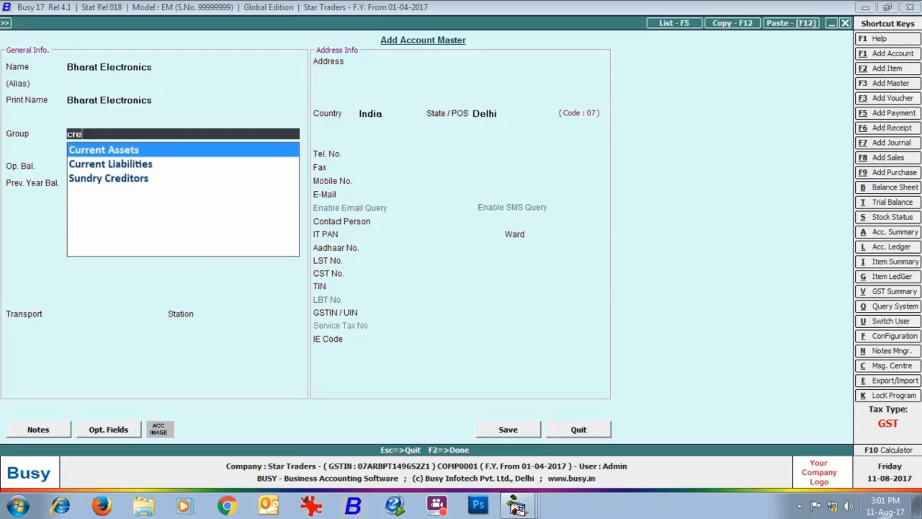
pyautogui.press('Return')
pyautogui.press('Return')
pyautogui.press('Return')
pyautogui.press('Return')
pyautogui.press('Return')
pyautogui.press('Return')
pyautogui.press('Return')
pyautogui.press('Return')
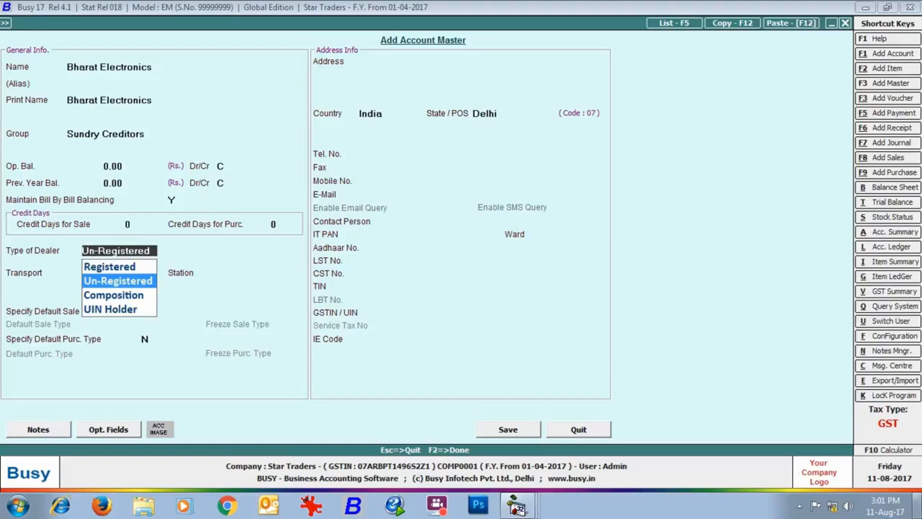
pyautogui.press('Up')
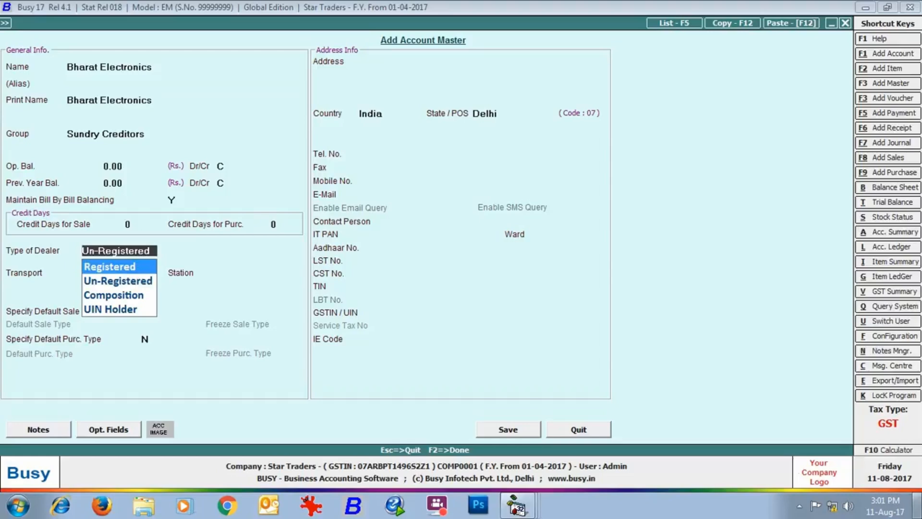
pyautogui.press('Return')
pyautogui.press('Return')
pyautogui.press('Return')
pyautogui.press('Return')
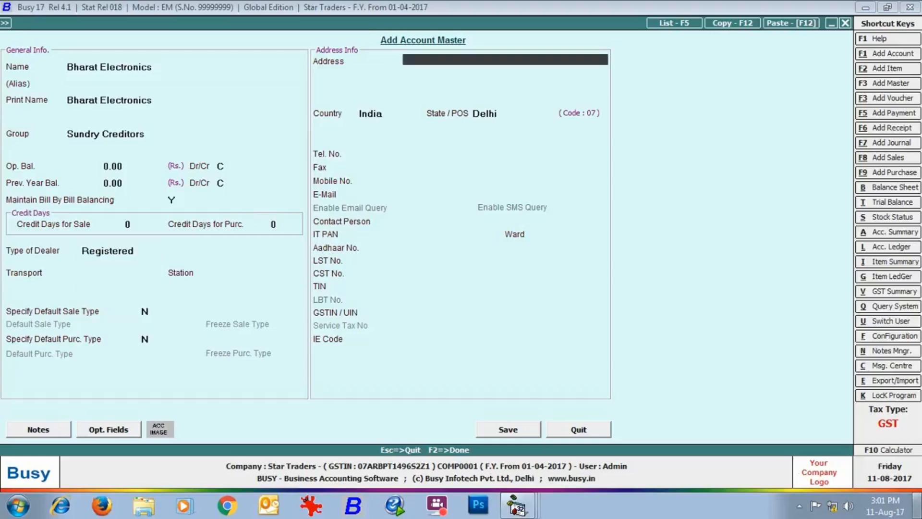
pyautogui.press('Return')
pyautogui.press('Return')
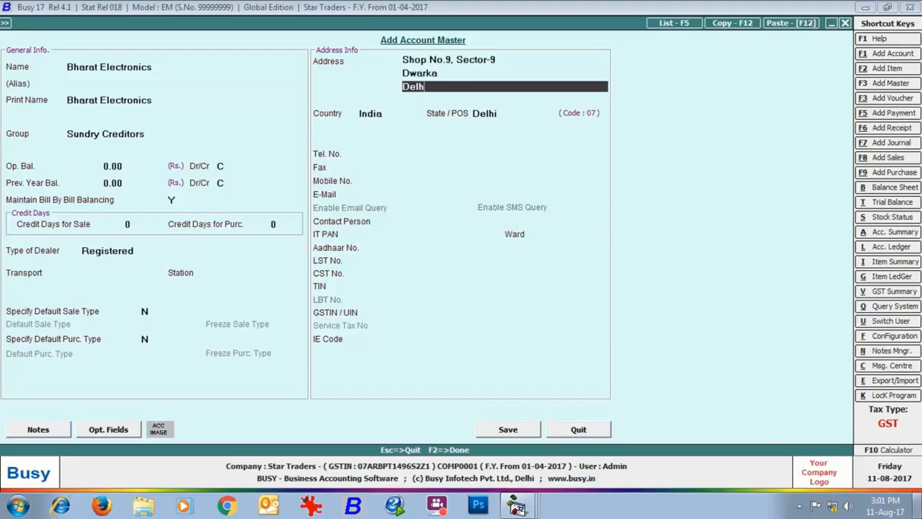
pyautogui.press('Return')
pyautogui.press('Return')
pyautogui.press('Return')
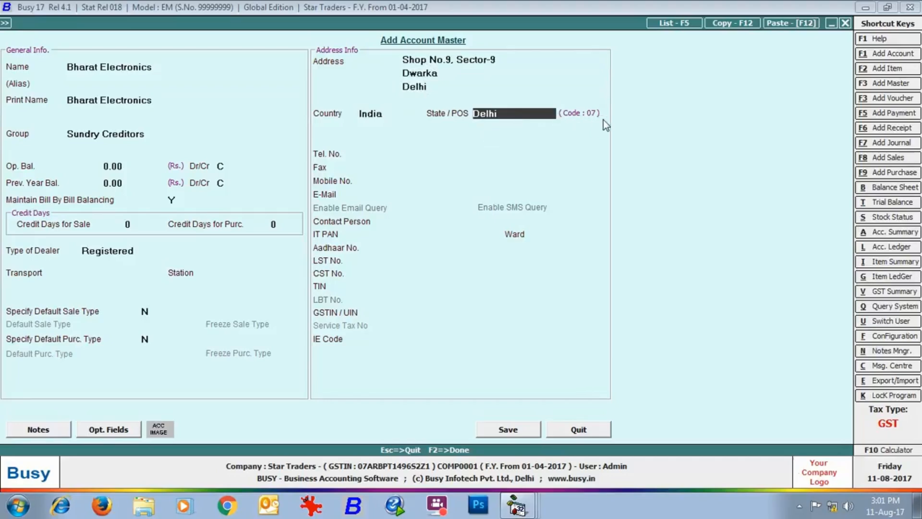
# Step: Check the Delhi state record, enter the creditor's PAN and GSTIN, and save the account
pyautogui.hotkey('alt', 'm')
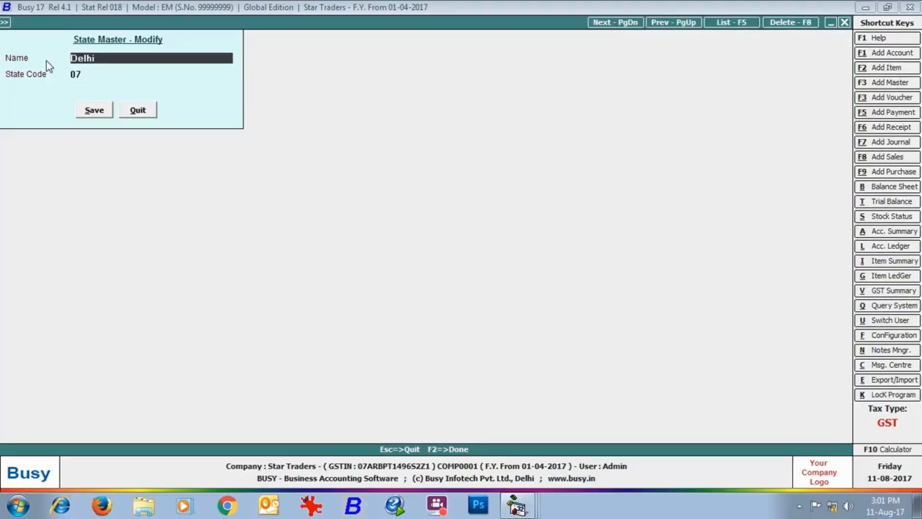
pyautogui.click(138, 110)
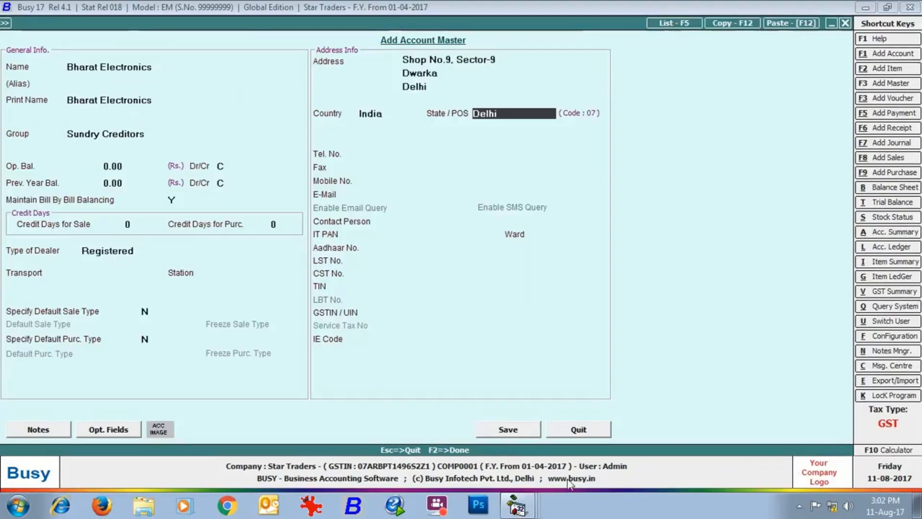
pyautogui.press('Return')
pyautogui.press('Return')
pyautogui.press('Return')
pyautogui.press('Return')
pyautogui.press('Return')
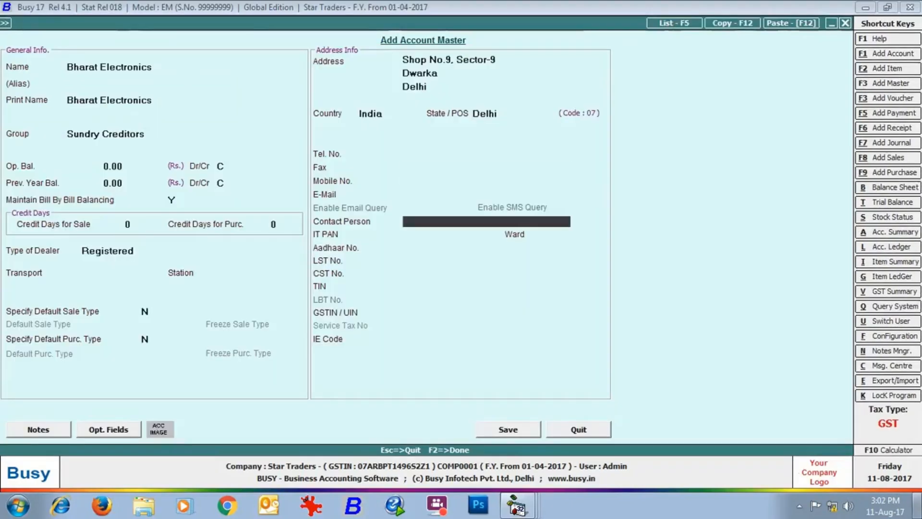
pyautogui.press('Return')
pyautogui.press('Return')
pyautogui.press('Return')
pyautogui.press('Return')
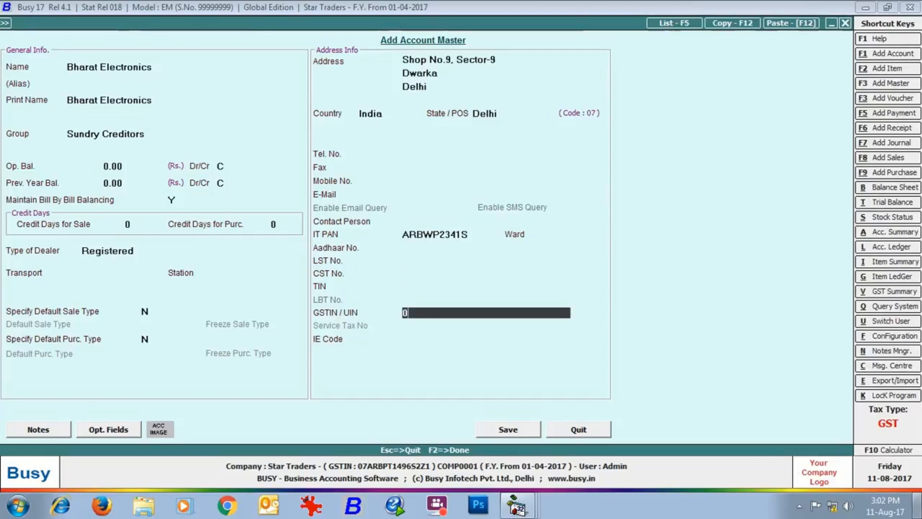
pyautogui.click(508, 430)
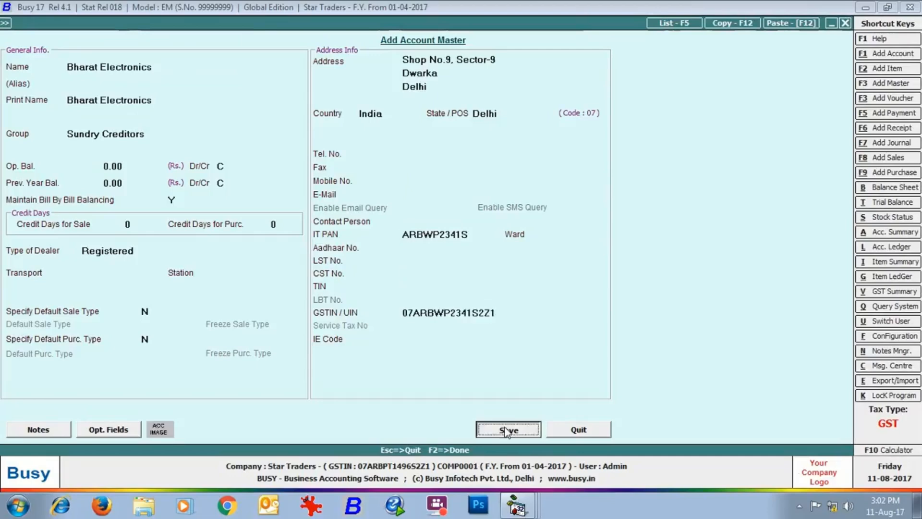
pyautogui.write('Arnav Enterprises')
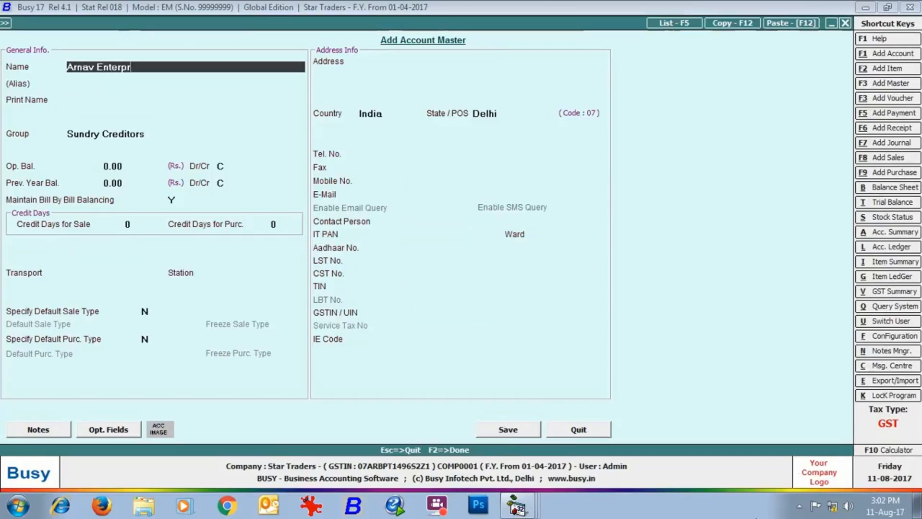
pyautogui.press('Return')
pyautogui.press('Return')
pyautogui.press('Return')
pyautogui.write('debt')
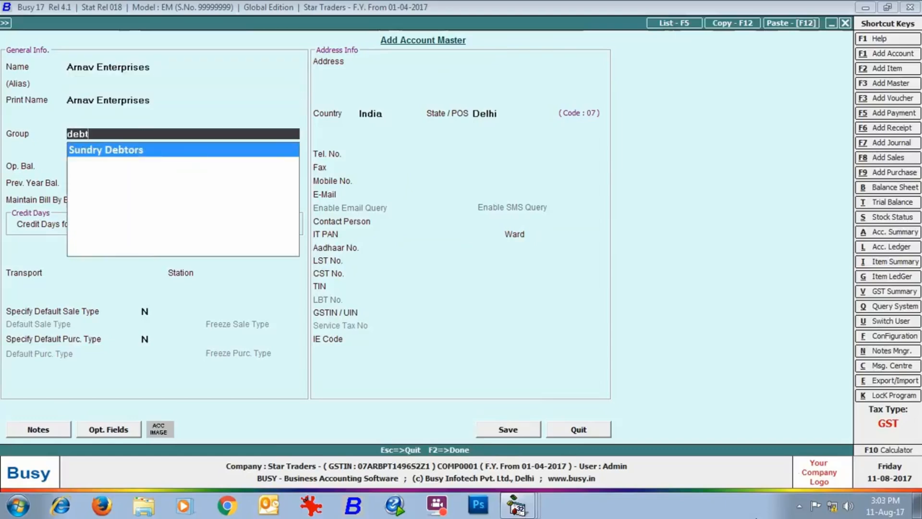
pyautogui.press('Return')
pyautogui.press('Return')
pyautogui.press('Return')
pyautogui.press('Return')
pyautogui.press('Return')
pyautogui.press('Return')
pyautogui.press('Return')
pyautogui.press('Return')
pyautogui.press('Up')
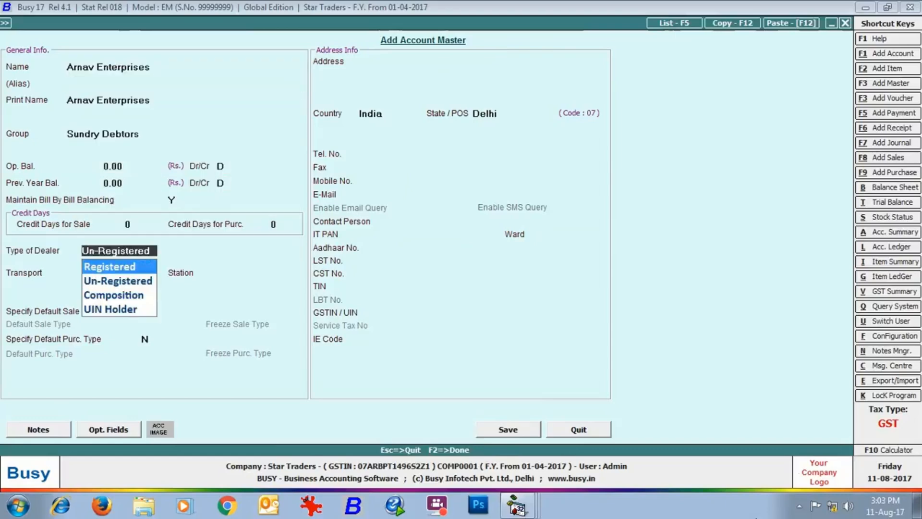
pyautogui.press('Return')
pyautogui.press('Return')
pyautogui.press('Return')
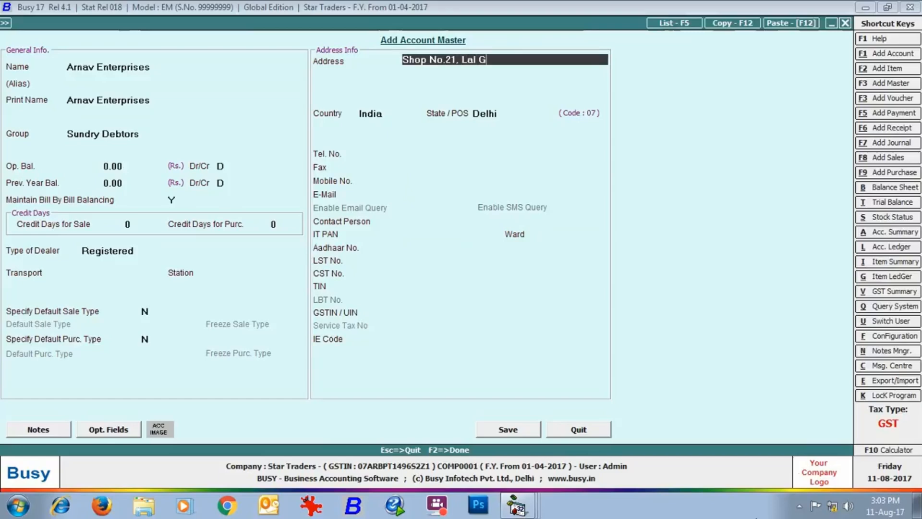
pyautogui.press('Return')
pyautogui.press('Return')
pyautogui.press('Return')
pyautogui.press('Return')
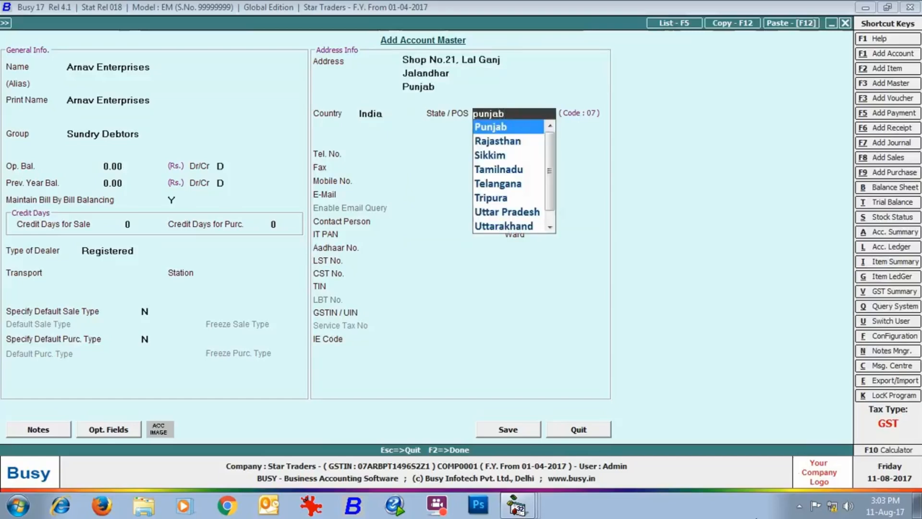
# Step: Set the state to Punjab, enter the customer's PAN and GSTIN, save, and name the next account 'Transport Service - Registered'
pyautogui.press('Return')
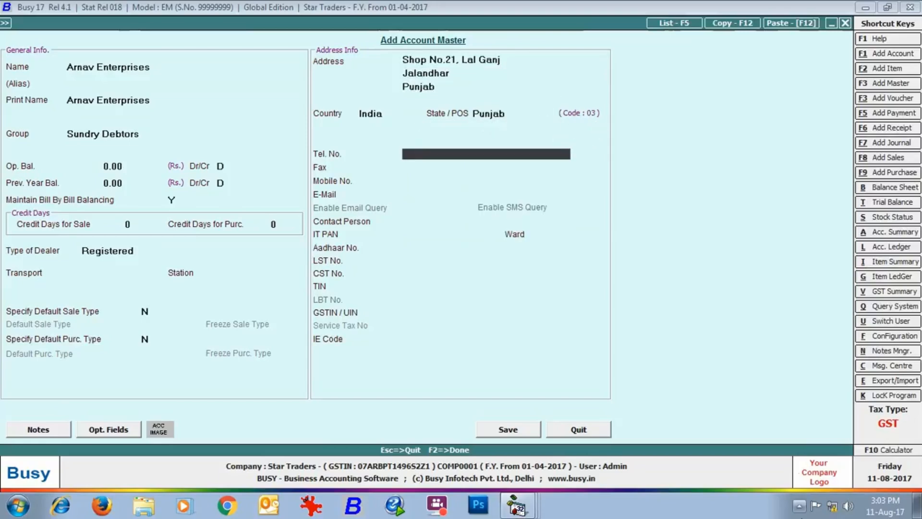
pyautogui.press('Return')
pyautogui.press('Return')
pyautogui.press('Return')
pyautogui.press('Return')
pyautogui.press('Return')
pyautogui.press('Return')
pyautogui.press('Return')
pyautogui.press('Return')
pyautogui.press('Return')
pyautogui.press('Return')
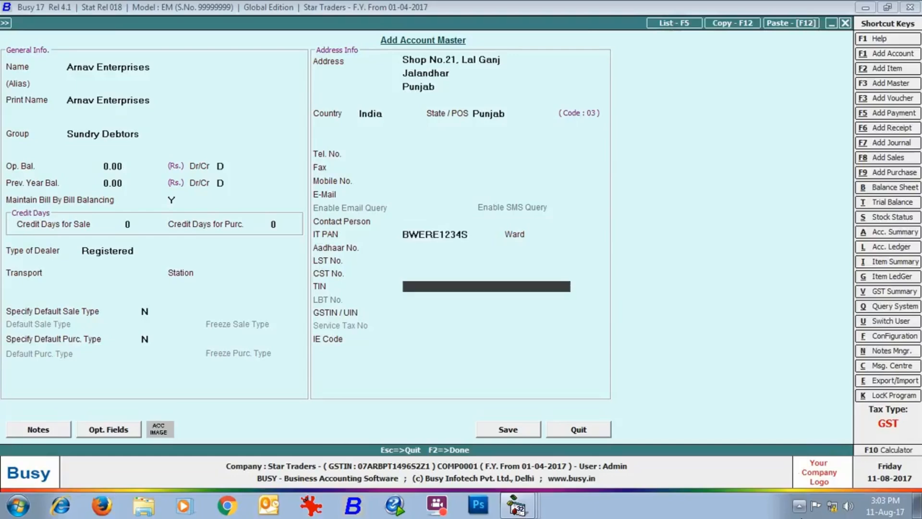
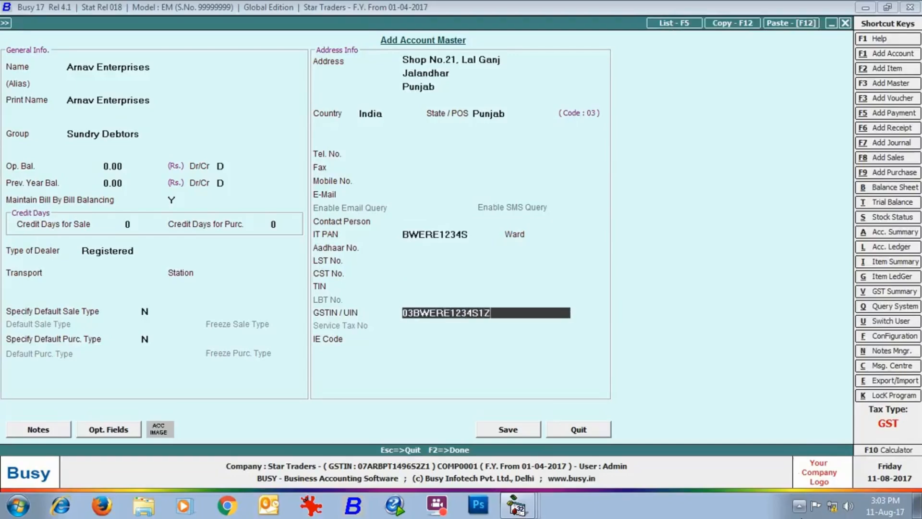
pyautogui.click(522, 430)
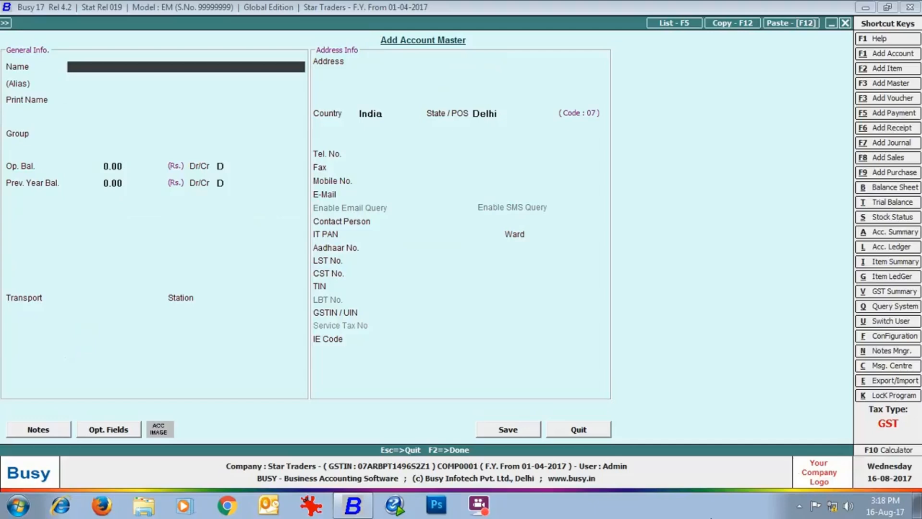
pyautogui.write('Transport Service - Registered')
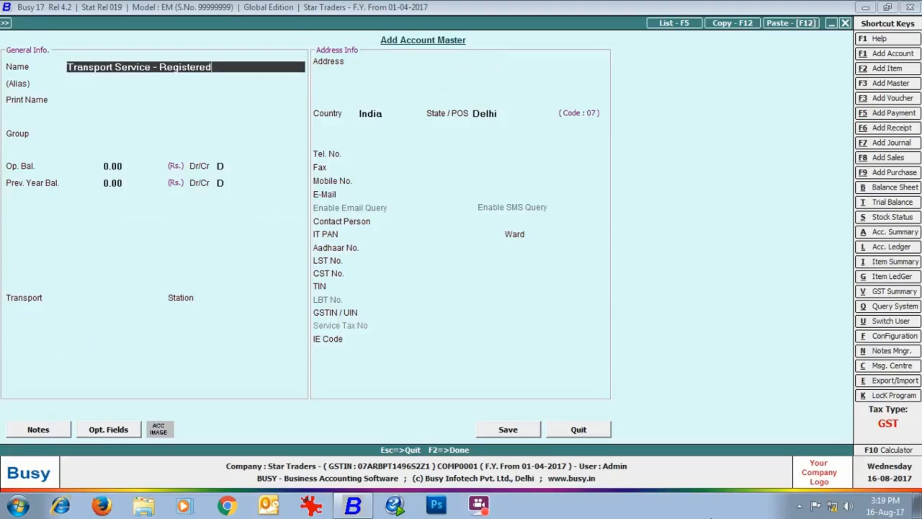
# Step: Put Transport Service - Registered under Expenses (Indirect/Admn.) with Services 5%, Input Services ITC and compulsory reverse charge
pyautogui.press('Return')
pyautogui.press('Return')
pyautogui.press('Return')
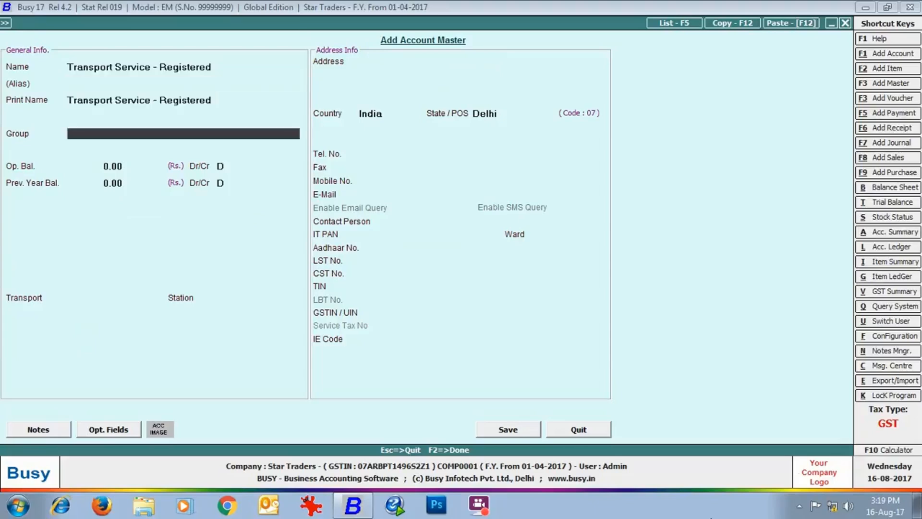
pyautogui.write('ex')
pyautogui.press('Down')
pyautogui.press('Return')
pyautogui.press('Return')
pyautogui.press('Return')
pyautogui.press('Return')
pyautogui.press('Return')
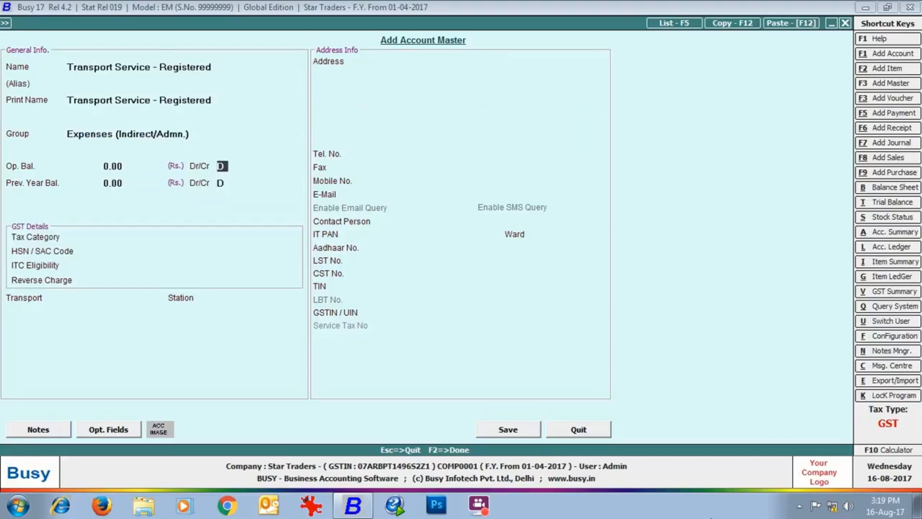
pyautogui.press('Down')
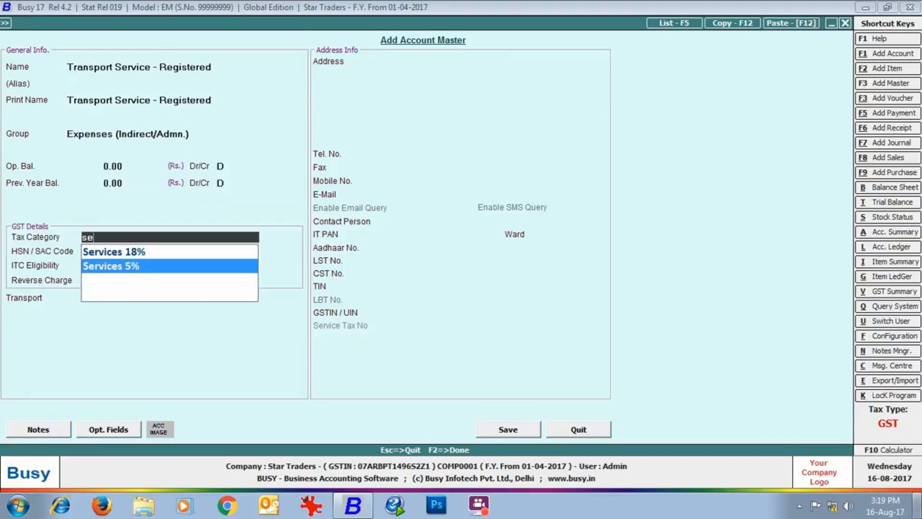
pyautogui.press('Return')
pyautogui.press('Return')
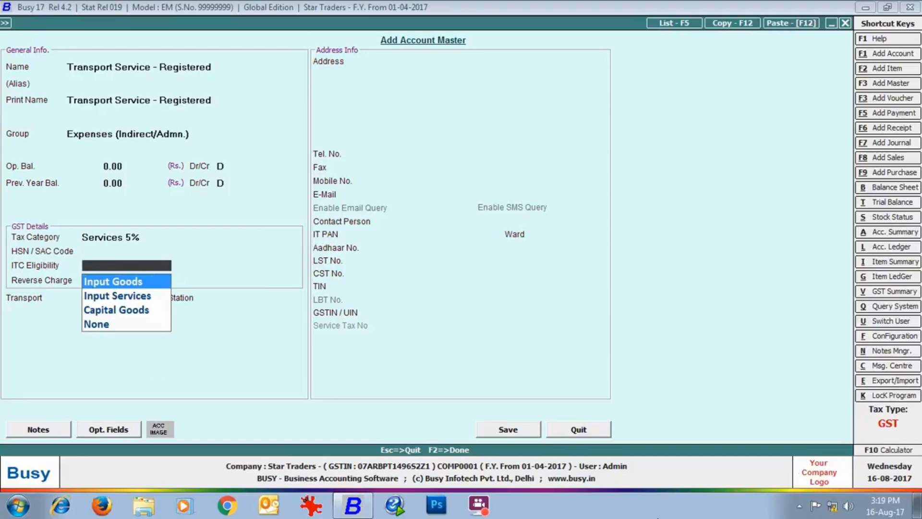
pyautogui.press('Down')
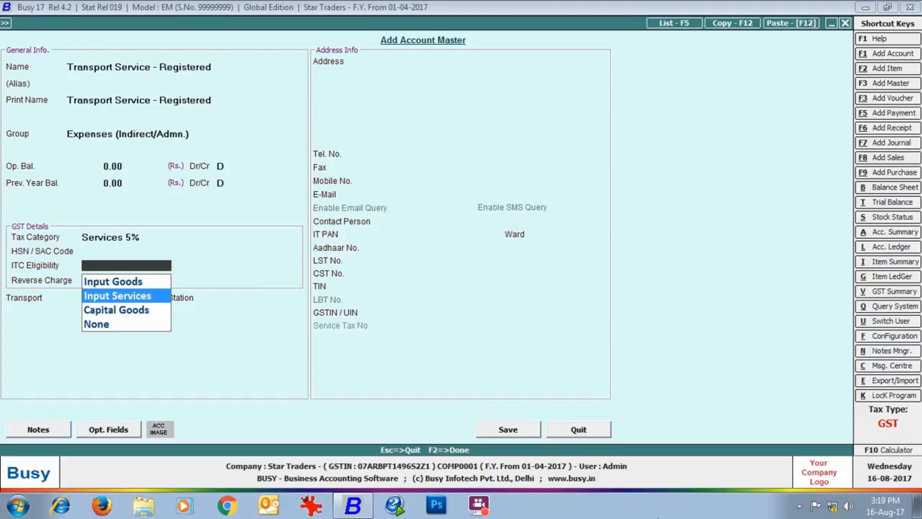
pyautogui.press('Return')
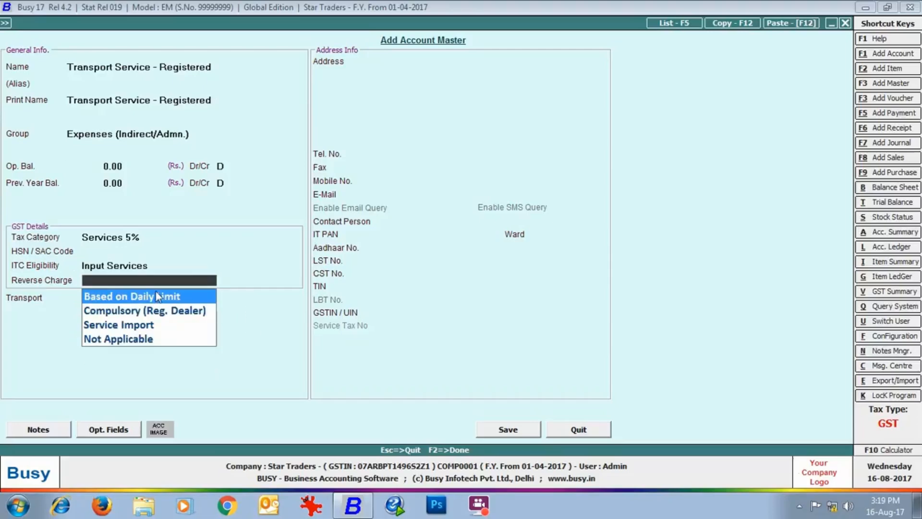
pyautogui.press('Down')
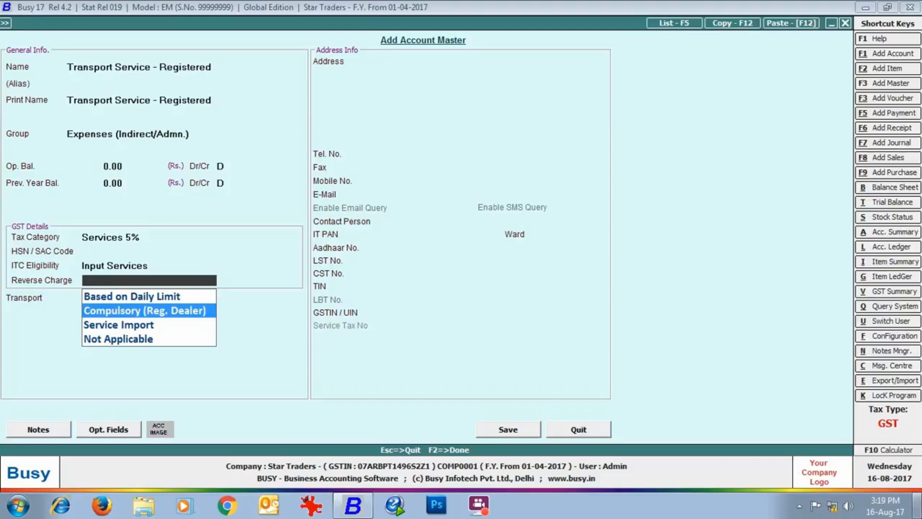
pyautogui.press('Return')
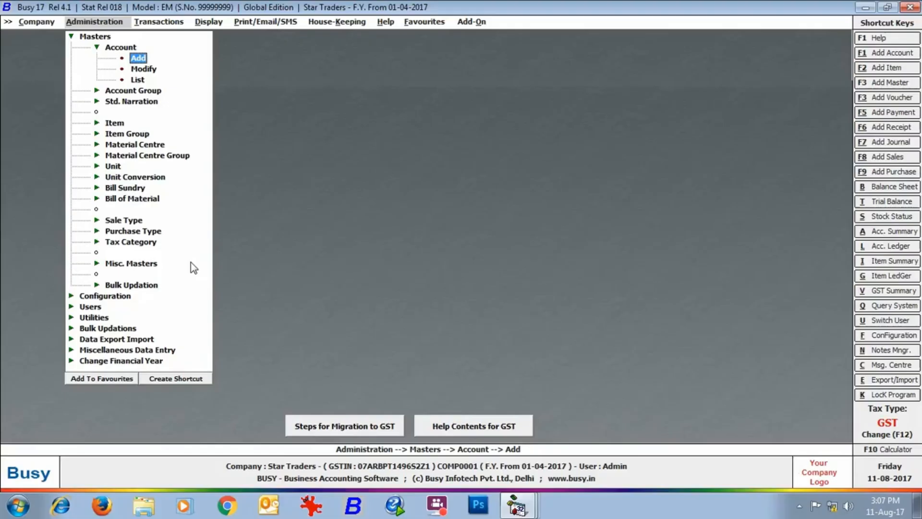
# Step: Open the GST 18% tax category for modification, keeping its type as Goods
pyautogui.doubleClick(152, 244)
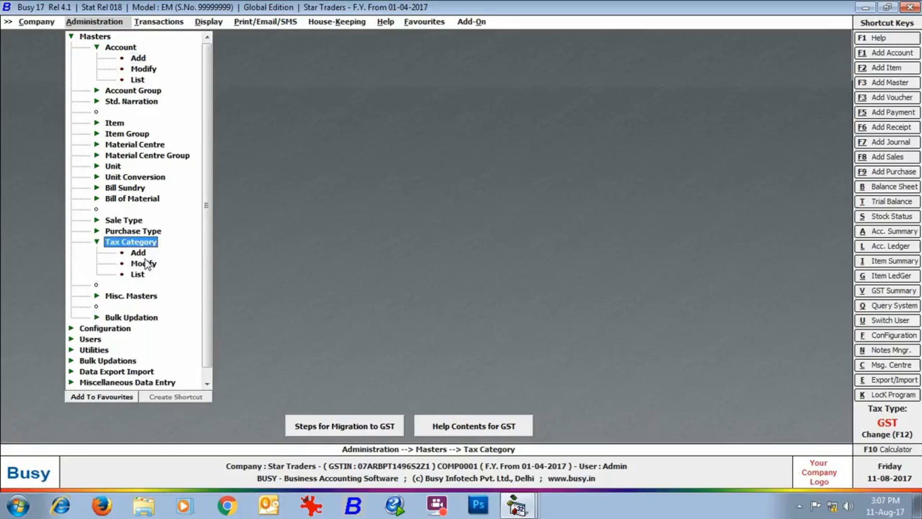
pyautogui.doubleClick(141, 264)
pyautogui.doubleClick(51, 106)
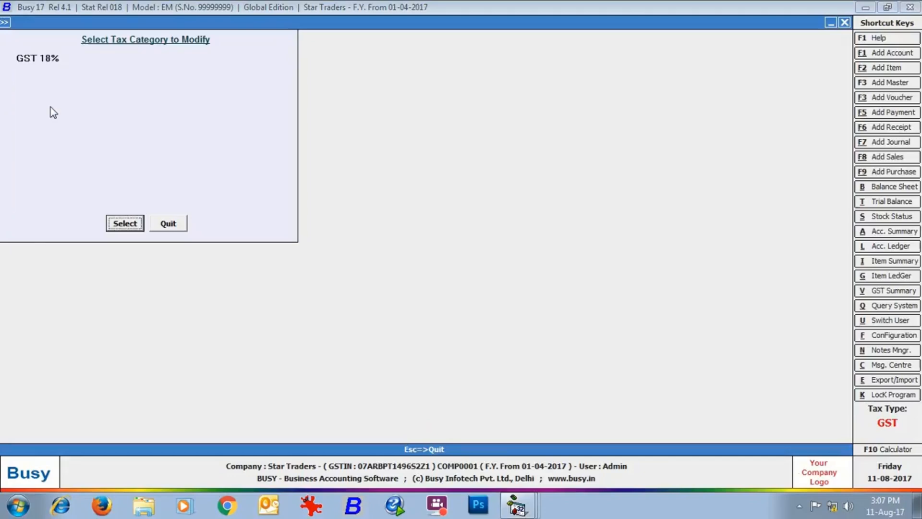
pyautogui.click(126, 223)
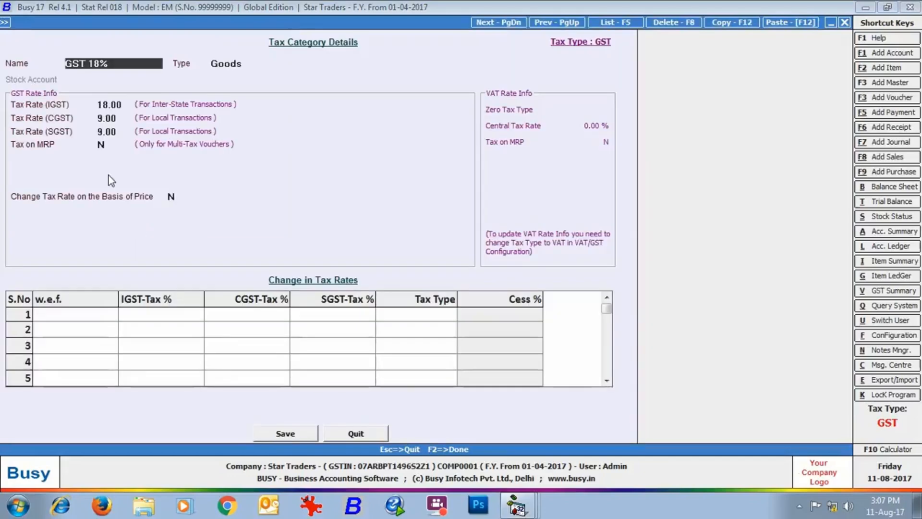
pyautogui.press('Return')
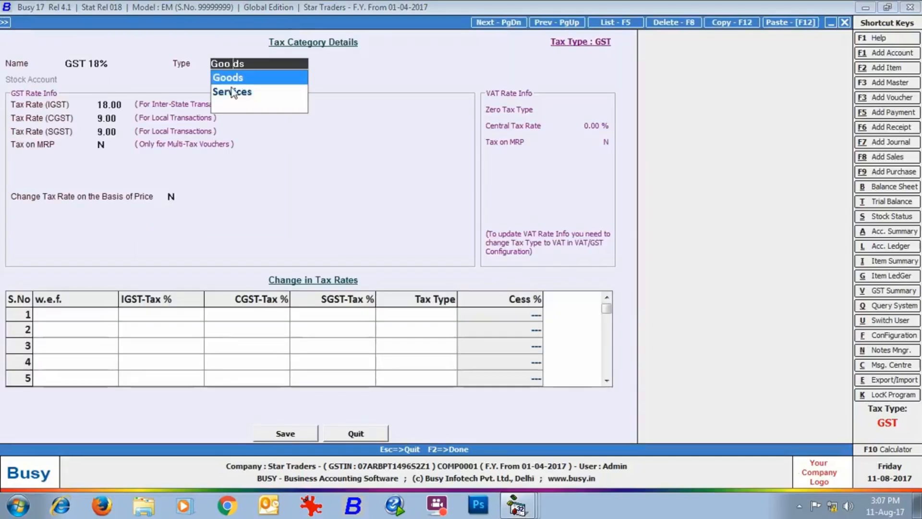
pyautogui.press('Return')
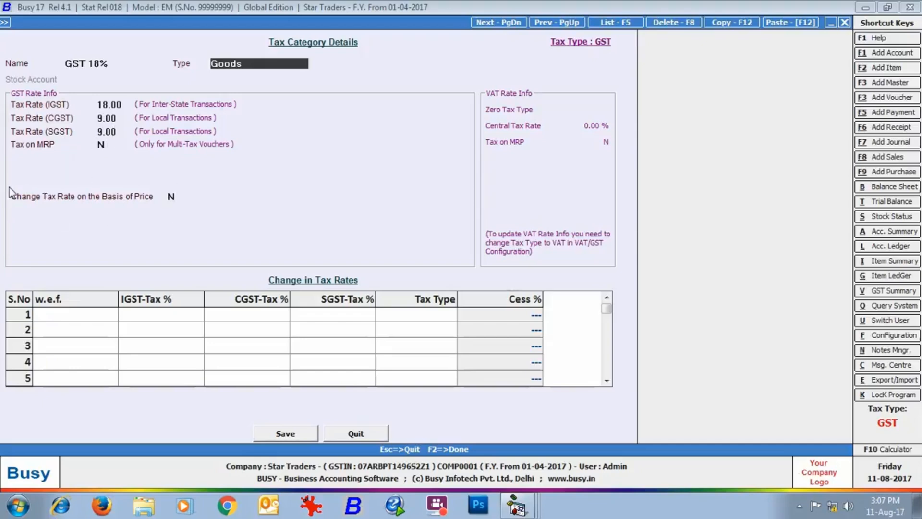
# Step: Apply 5% IGST (2.50% CGST and SGST) when the nett price is at most 1,000, then close
pyautogui.click(173, 198)
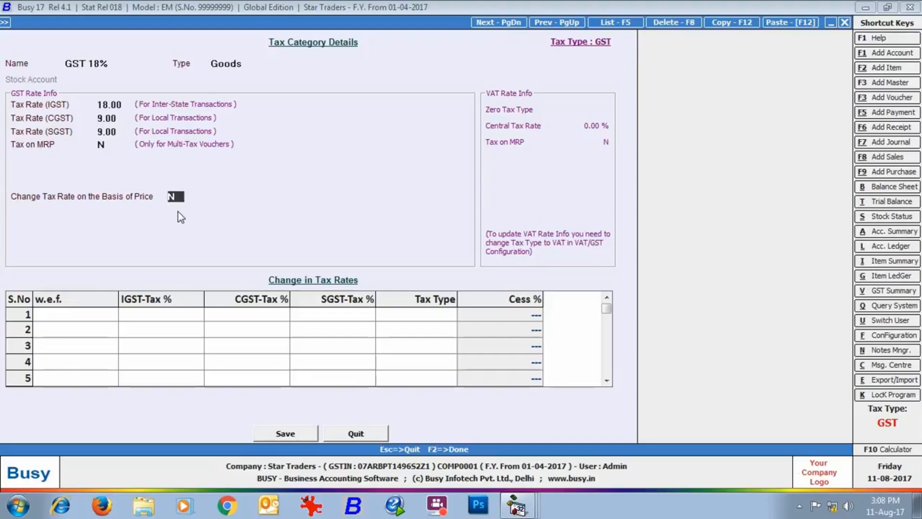
pyautogui.write('Y')
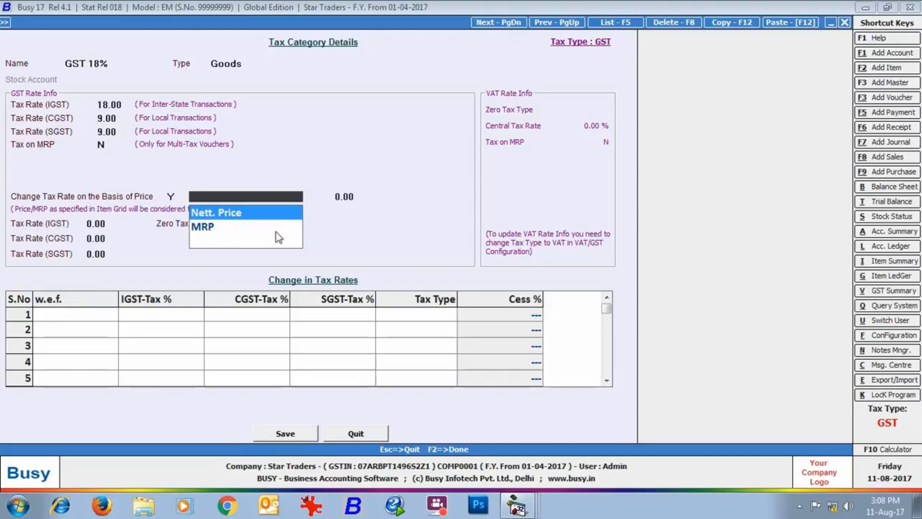
pyautogui.click(285, 215)
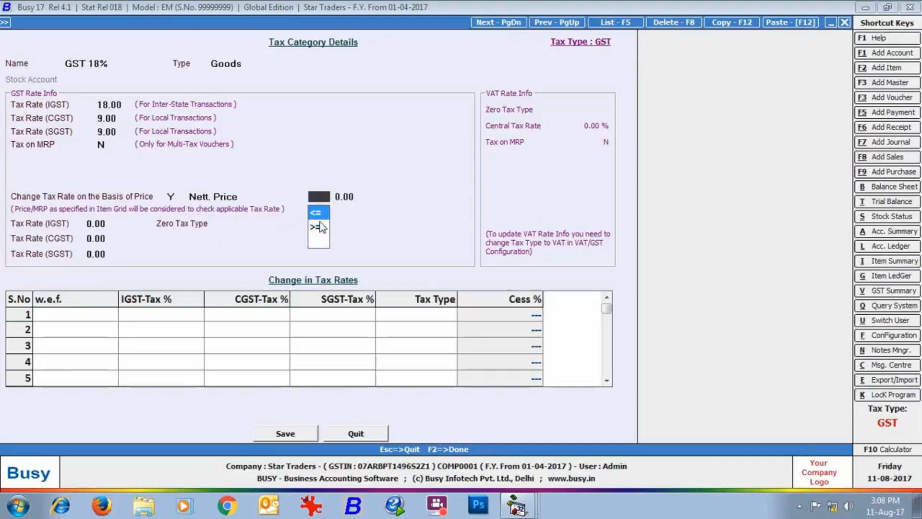
pyautogui.press('Return')
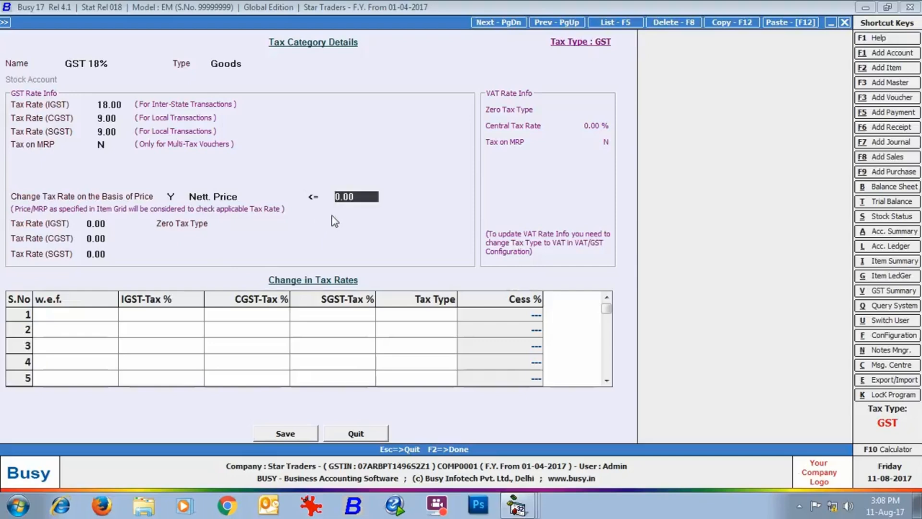
pyautogui.write('1,000')
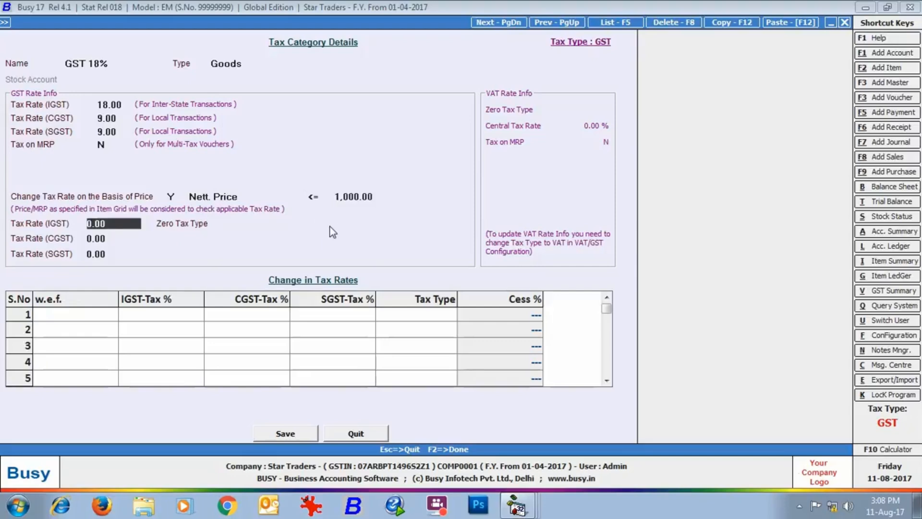
pyautogui.press('Return')
pyautogui.write('5')
pyautogui.press('Return')
pyautogui.press('Return')
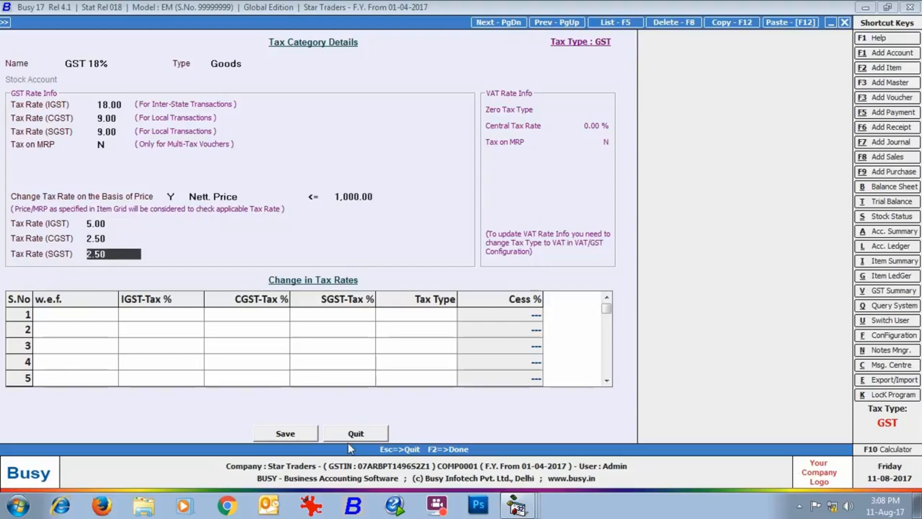
pyautogui.click(350, 434)
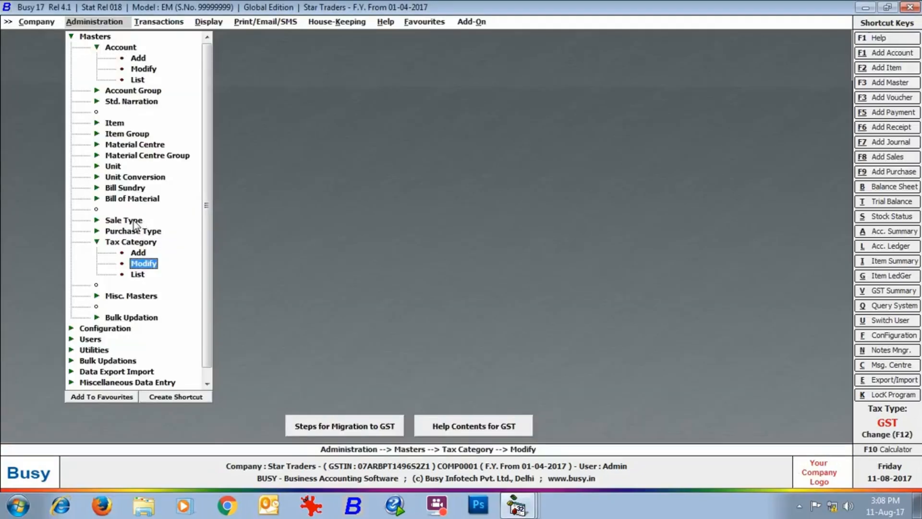
# Step: Add sale type L/GST-12% with CGST 6 and SGST 6, plus inter-state IGST 12, then close
pyautogui.click(123, 220)
pyautogui.click(139, 231)
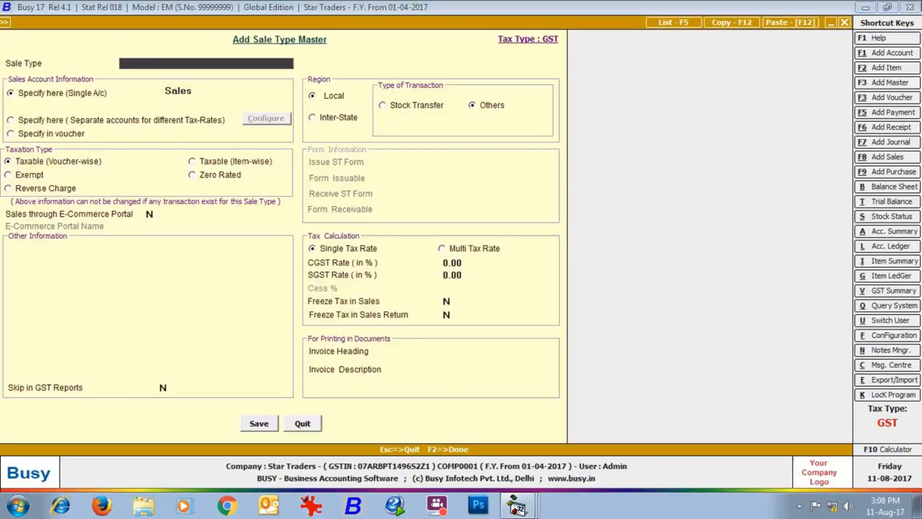
pyautogui.write('L/GST-12%')
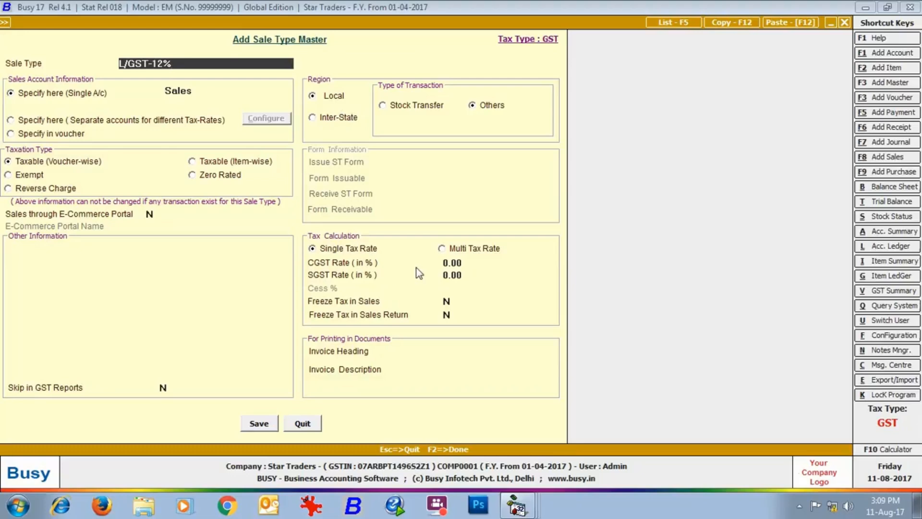
pyautogui.click(458, 263)
pyautogui.write('6')
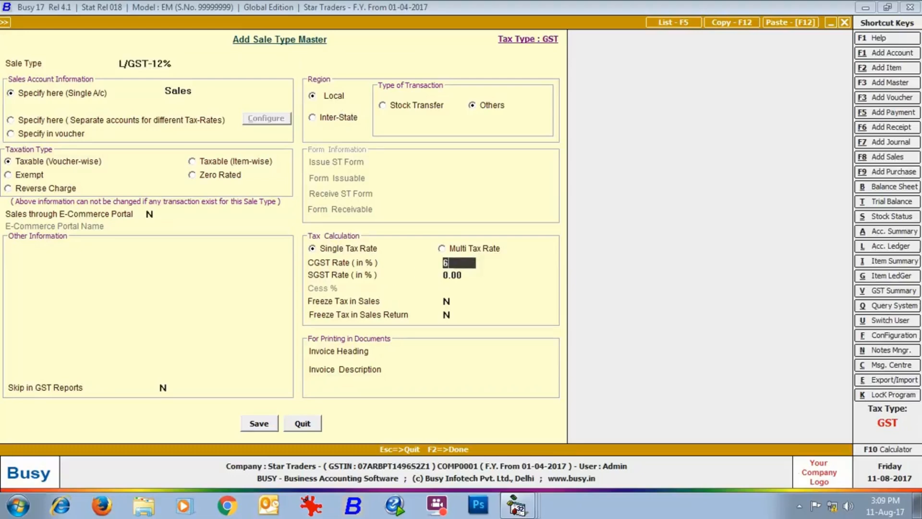
pyautogui.press('Return')
pyautogui.write('6')
pyautogui.press('Return')
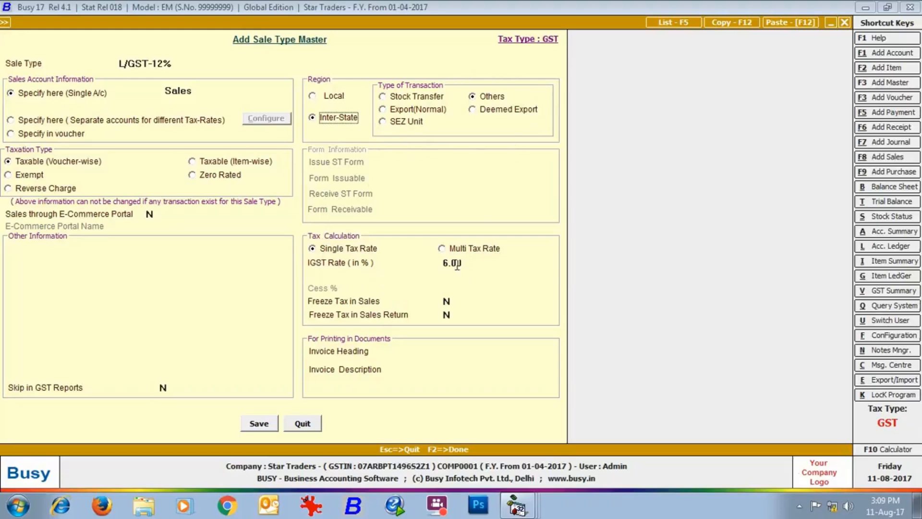
pyautogui.click(461, 263)
pyautogui.write('12')
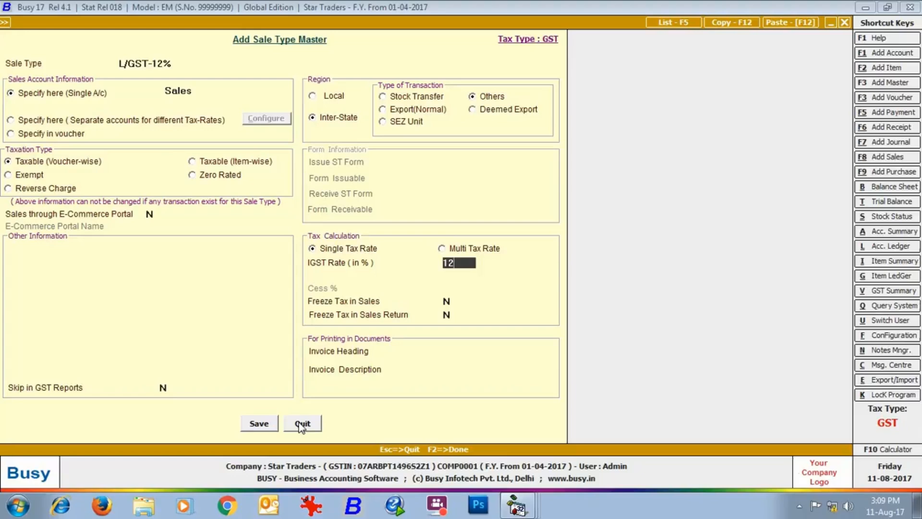
pyautogui.click(299, 424)
# Step: Add purchase type L/GST-12% with CGST 6 and SGST 6, plus inter-state IGST 12, then close
pyautogui.doubleClick(146, 264)
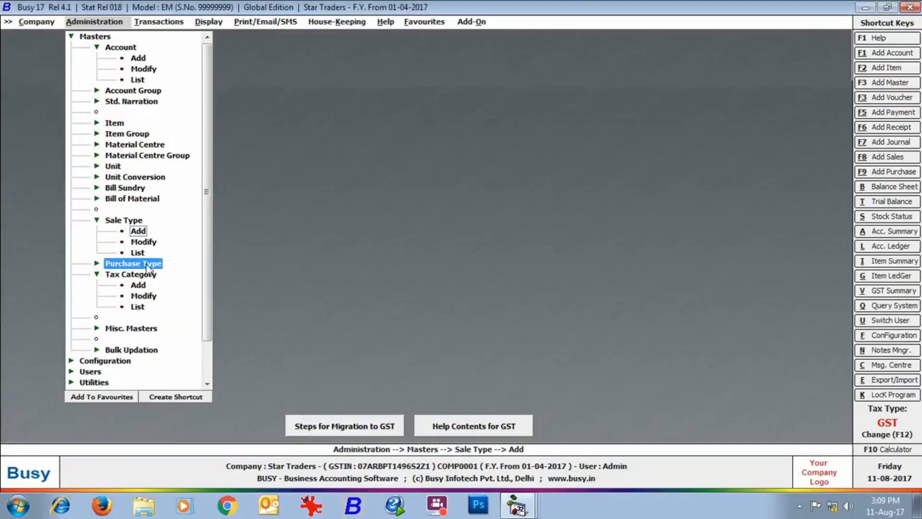
pyautogui.doubleClick(138, 275)
pyautogui.write('L/GST-12%')
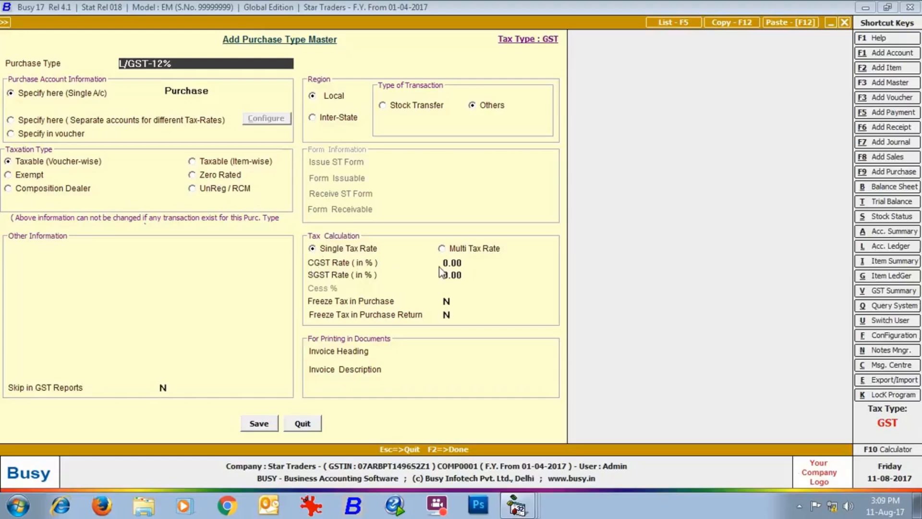
pyautogui.click(473, 262)
pyautogui.write('6')
pyautogui.press('Return')
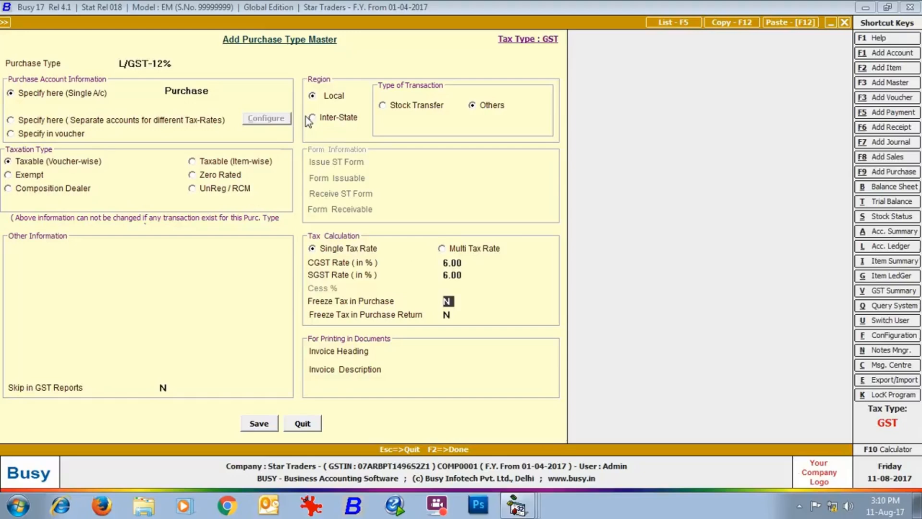
pyautogui.click(312, 117)
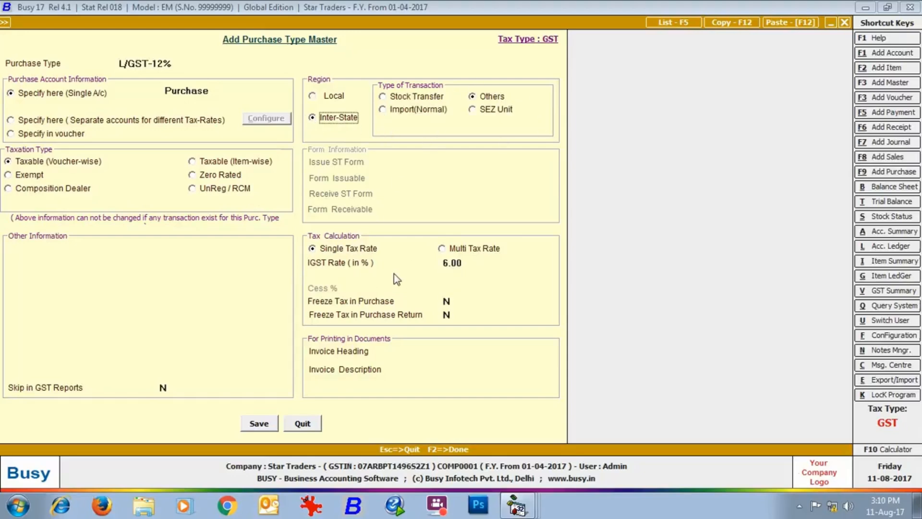
pyautogui.press('Return')
pyautogui.write('12')
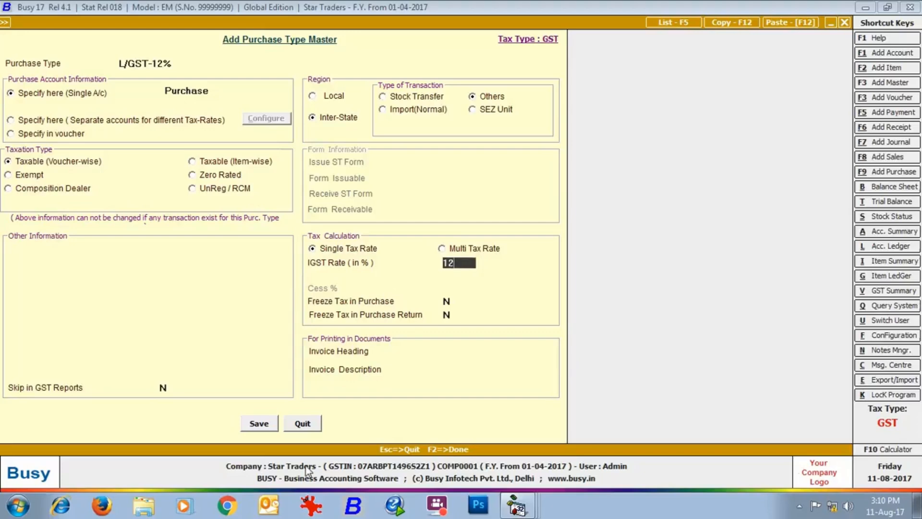
pyautogui.click(307, 425)
pyautogui.click(135, 190)
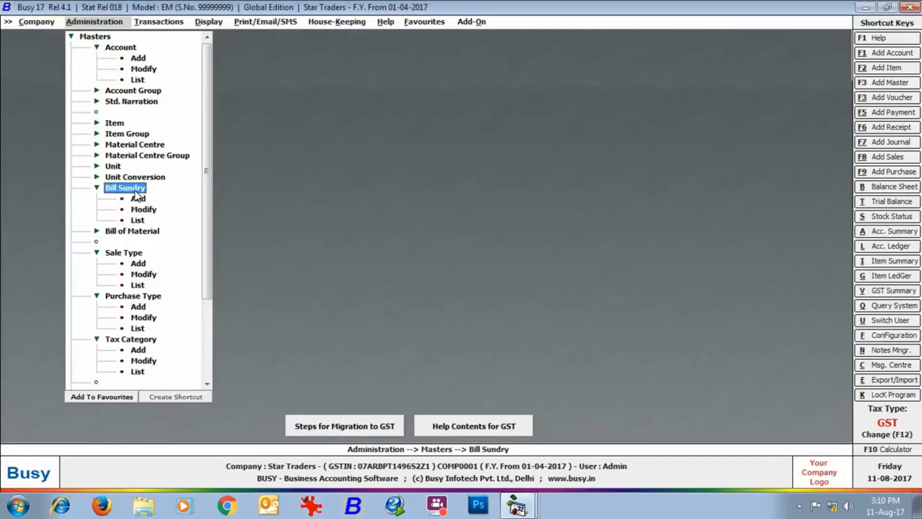
pyautogui.click(140, 211)
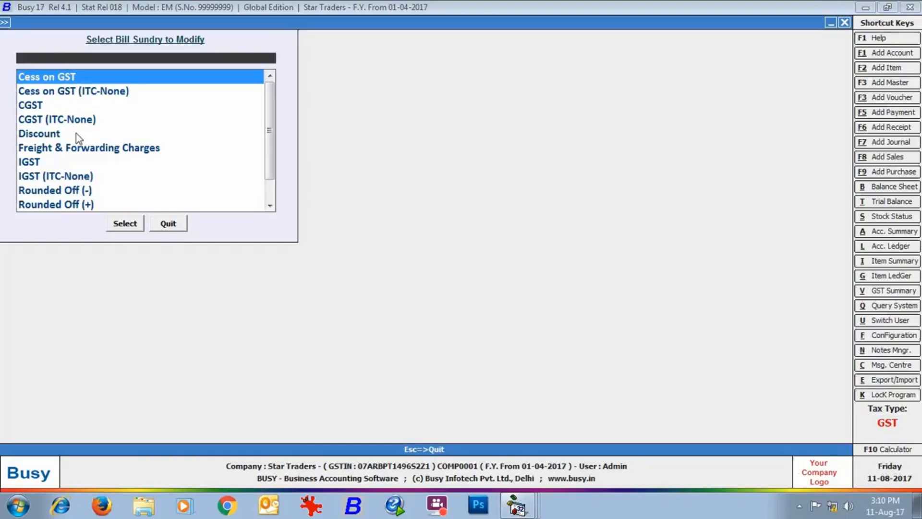
pyautogui.doubleClick(30, 107)
pyautogui.click(123, 224)
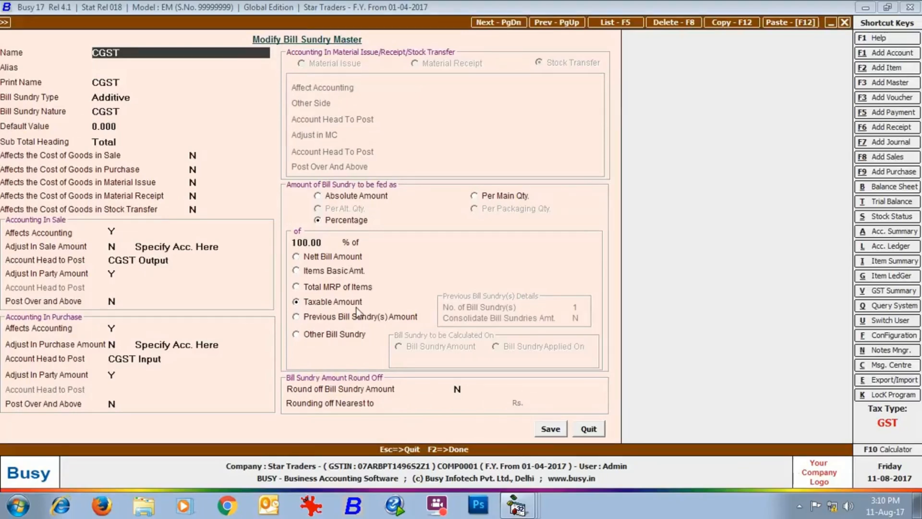
pyautogui.click(588, 429)
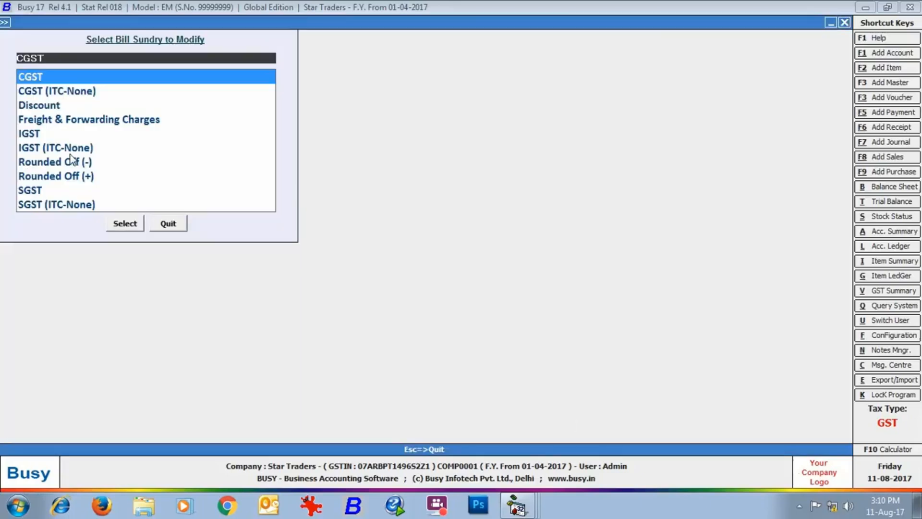
pyautogui.doubleClick(55, 94)
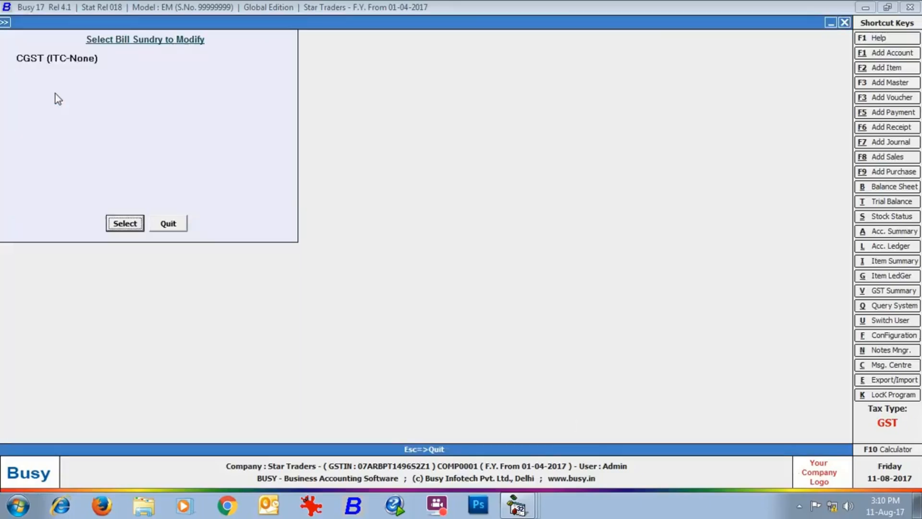
pyautogui.click(115, 225)
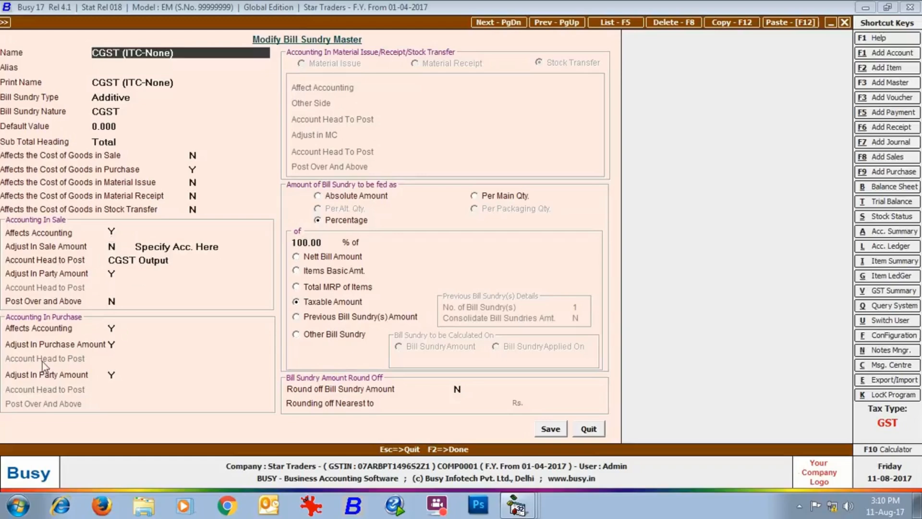
pyautogui.click(588, 429)
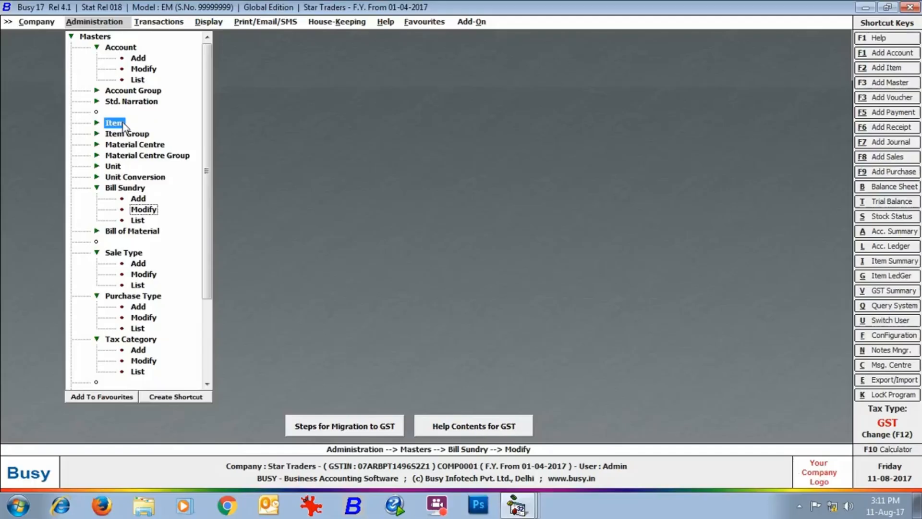
# Step: Create item 'Glen Black Tempered Galss Built in Hob' (LPG Gas Burner, Pcs., 18000/15,500, HSN 85162233) and save
pyautogui.click(114, 123)
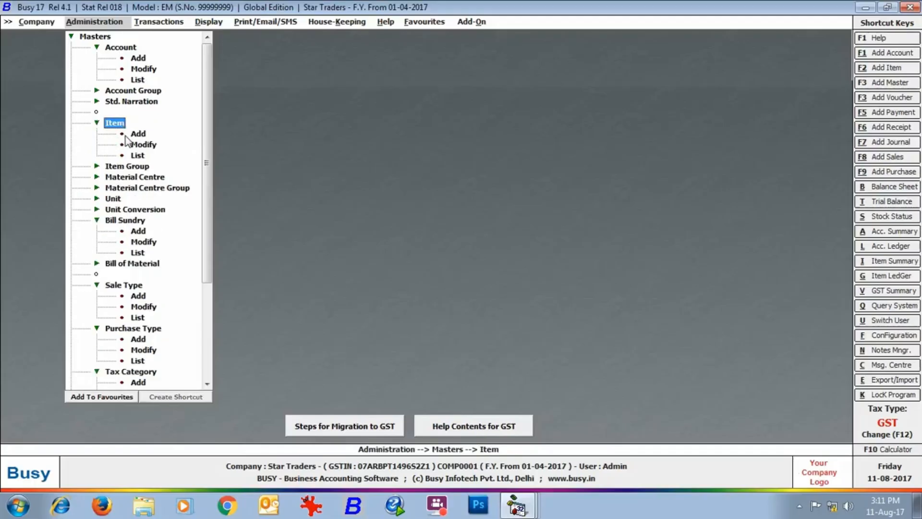
pyautogui.click(136, 138)
pyautogui.write('Glen')
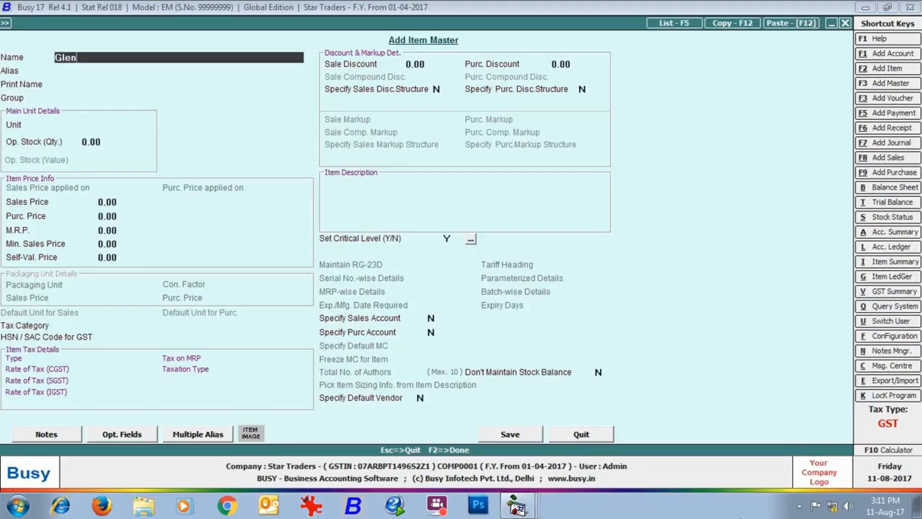
pyautogui.write(' Black Tempered Galss Built in Hob')
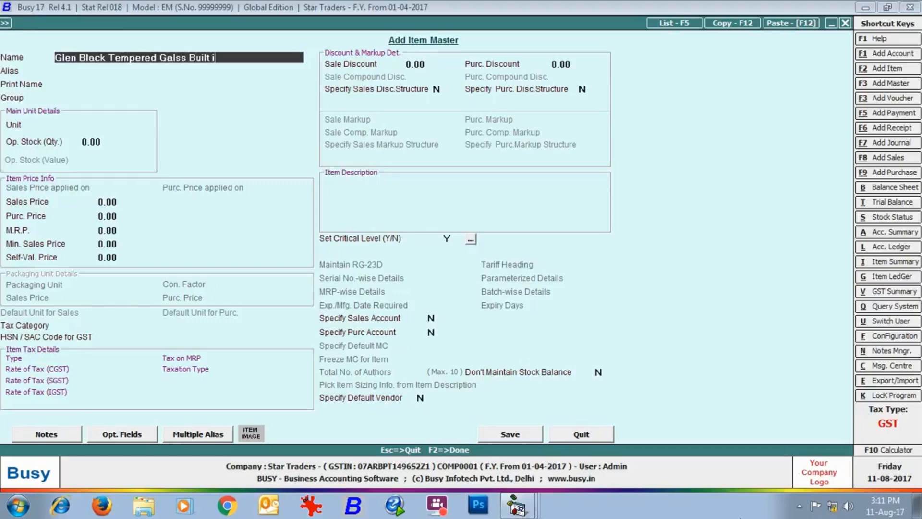
pyautogui.press('Return')
pyautogui.press('Return')
pyautogui.press('Return')
pyautogui.write('lp')
pyautogui.press('Return')
pyautogui.press('Return')
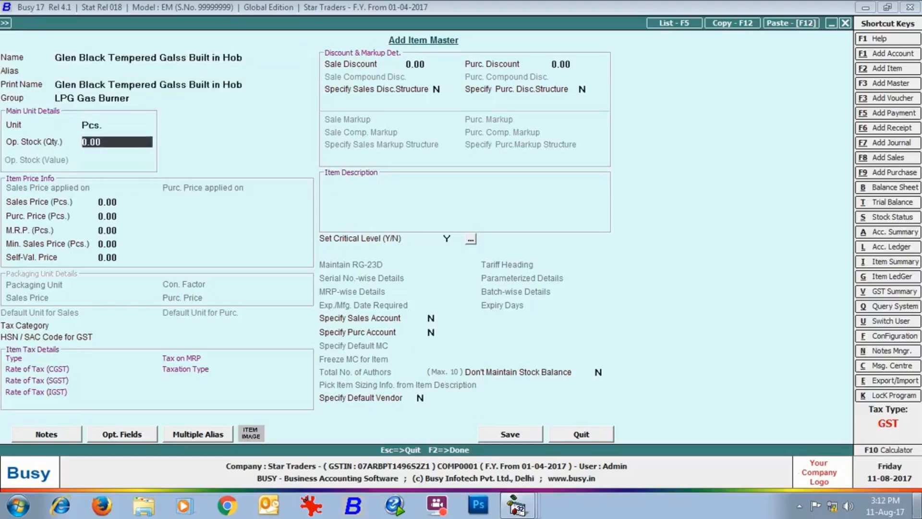
pyautogui.press('Return')
pyautogui.write('18000')
pyautogui.press('Return')
pyautogui.write('15,500')
pyautogui.press('Return')
pyautogui.press('Return')
pyautogui.press('Return')
pyautogui.press('Return')
pyautogui.write('gst')
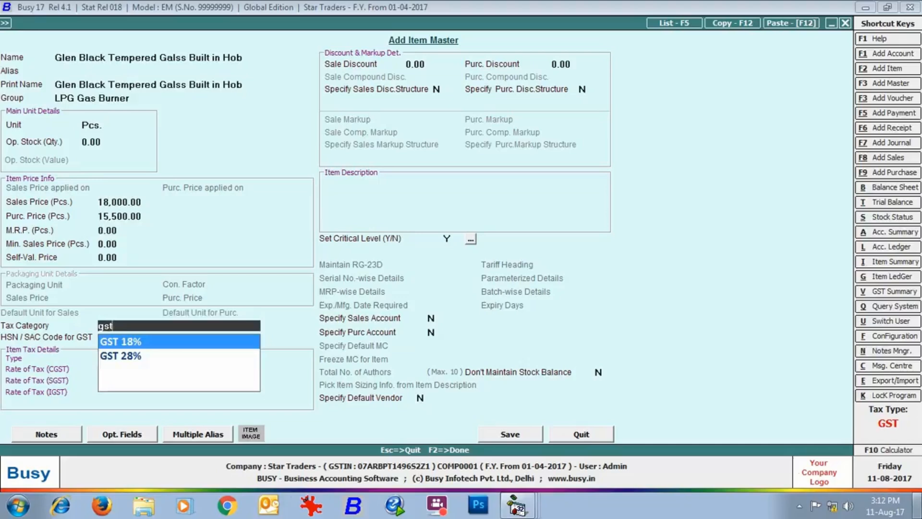
pyautogui.press('Return')
pyautogui.write('85162233')
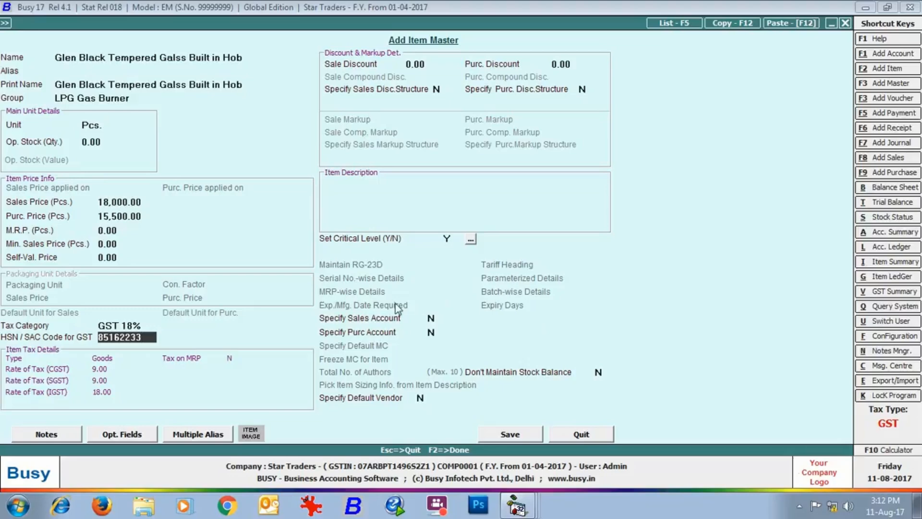
pyautogui.click(510, 434)
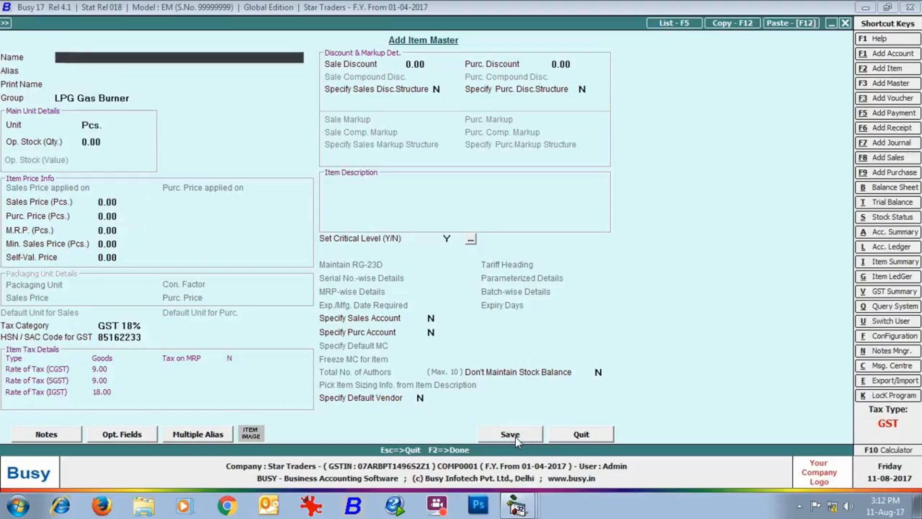
# Step: Create item 'Sony Bravia 32" LED T.V.' under Televisions, prices 38000/32000, GST 28%, HSN 85162200
pyautogui.write('Sony Bravia 32" LED T.V.')
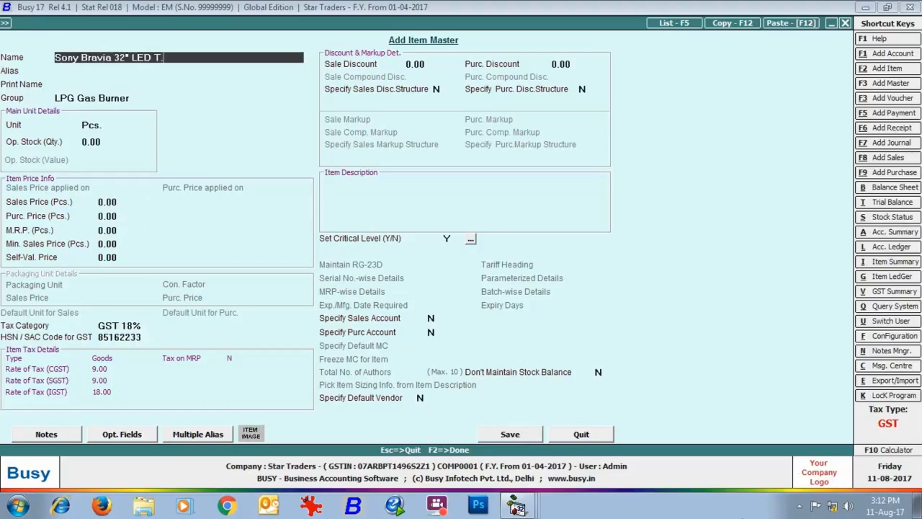
pyautogui.press('Return')
pyautogui.press('Return')
pyautogui.press('Return')
pyautogui.write('T')
pyautogui.press('Return')
pyautogui.press('Return')
pyautogui.write('38000')
pyautogui.press('Return')
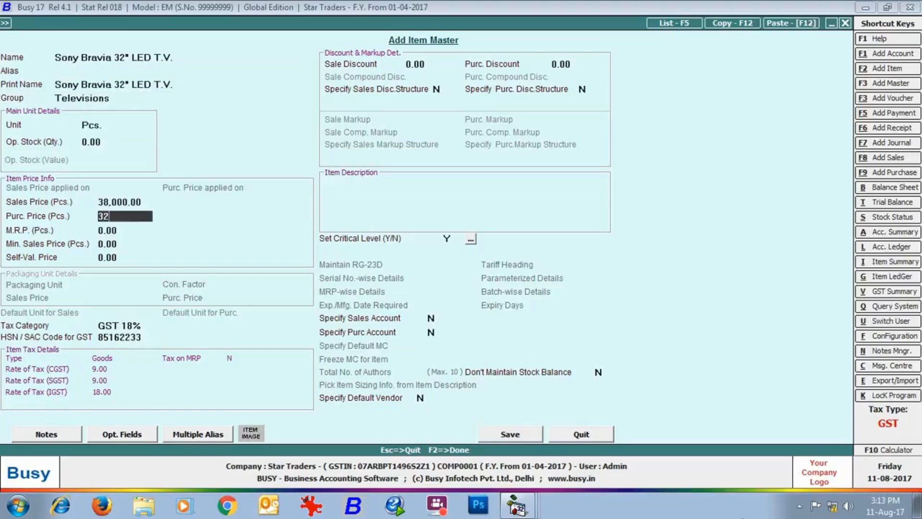
pyautogui.write('32000')
pyautogui.press('Return')
pyautogui.press('Return')
pyautogui.press('Return')
pyautogui.press('Return')
pyautogui.press('Down')
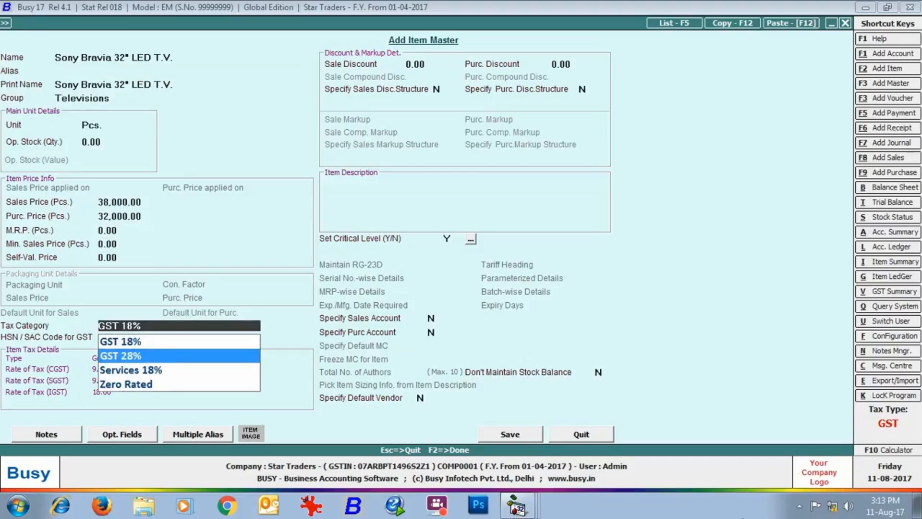
pyautogui.press('Return')
pyautogui.write('85162200')
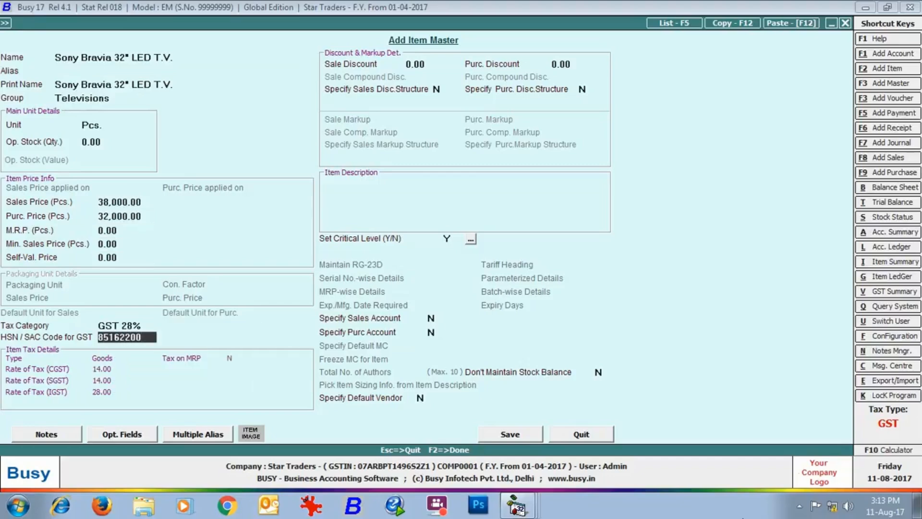
pyautogui.click(503, 429)
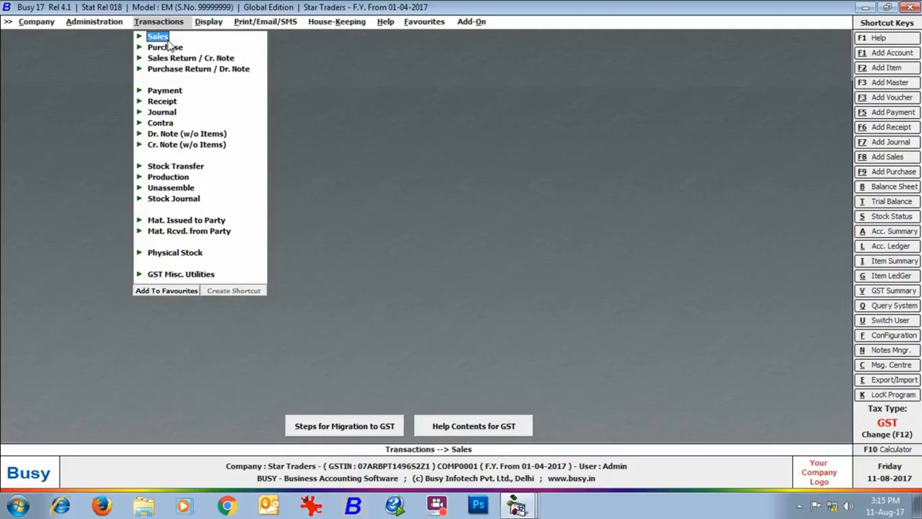
# Step: Start a new purchase voucher from Transactions > Purchase > Add in the Main series
pyautogui.click(169, 47)
pyautogui.click(179, 57)
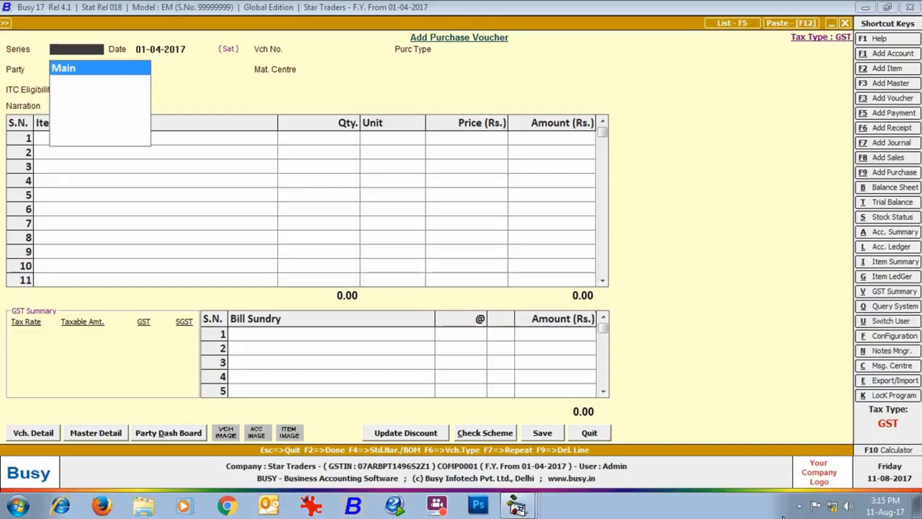
pyautogui.press('Return')
# Step: Date the purchase 01-07 as I/GST-28% from Raj Traders, Main Store, Input Goods/Services ITC
pyautogui.write('01-07')
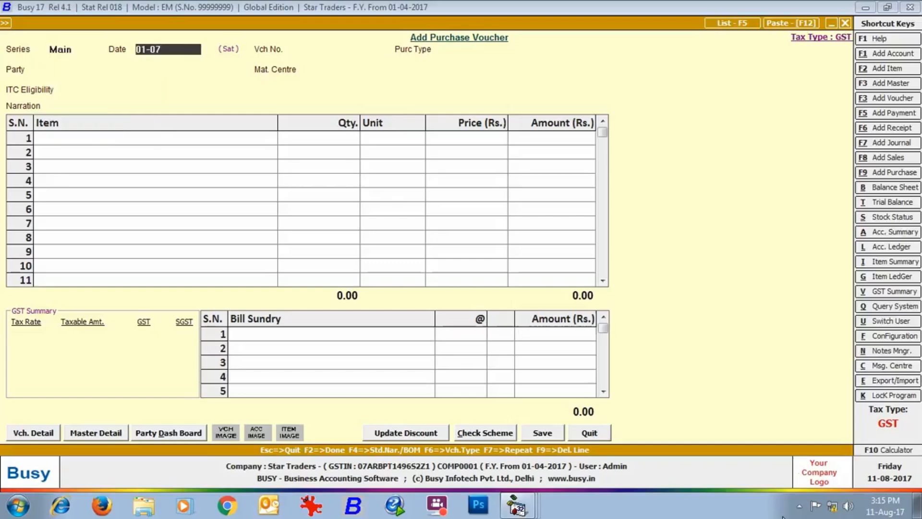
pyautogui.press('Return')
pyautogui.press('Return')
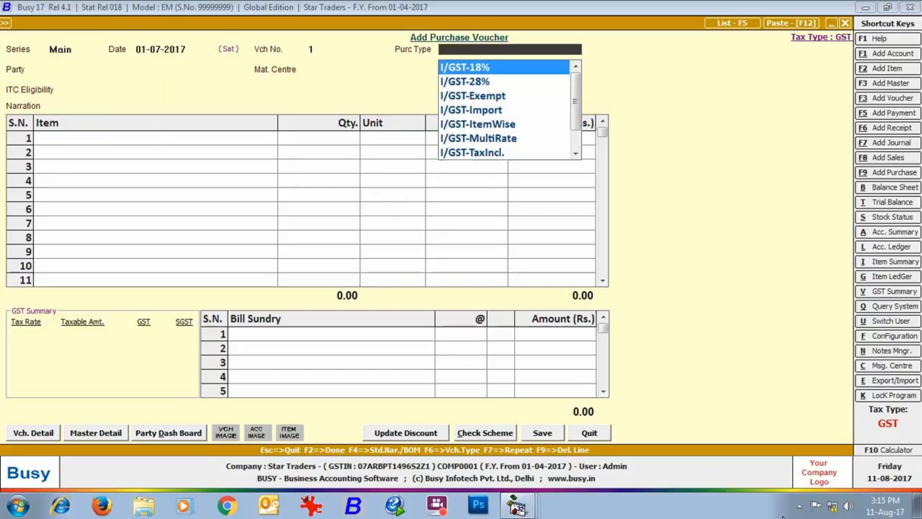
pyautogui.press('Down')
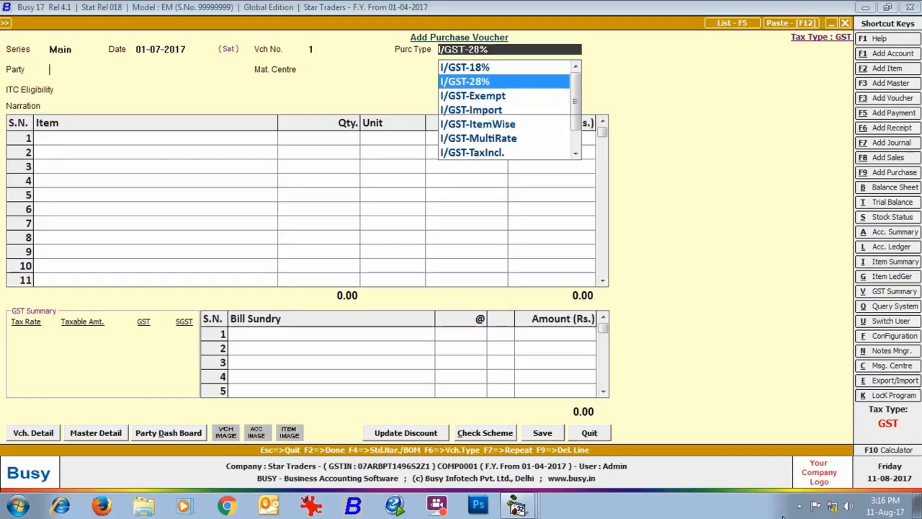
pyautogui.press('Return')
pyautogui.write('ra')
pyautogui.press('Return')
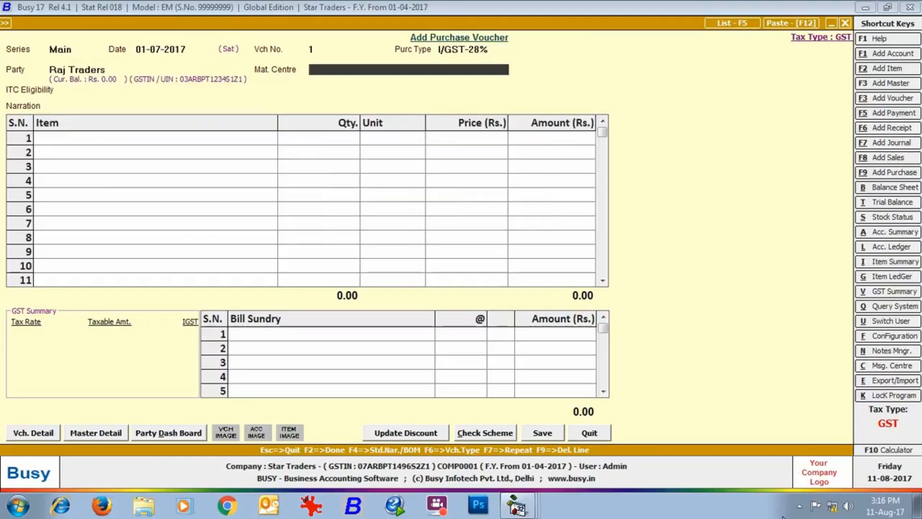
pyautogui.press('Return')
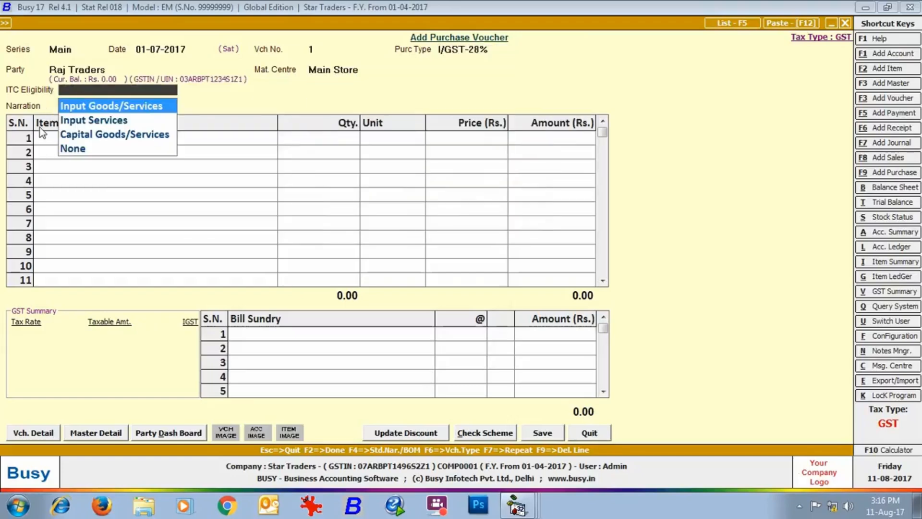
pyautogui.press('Return')
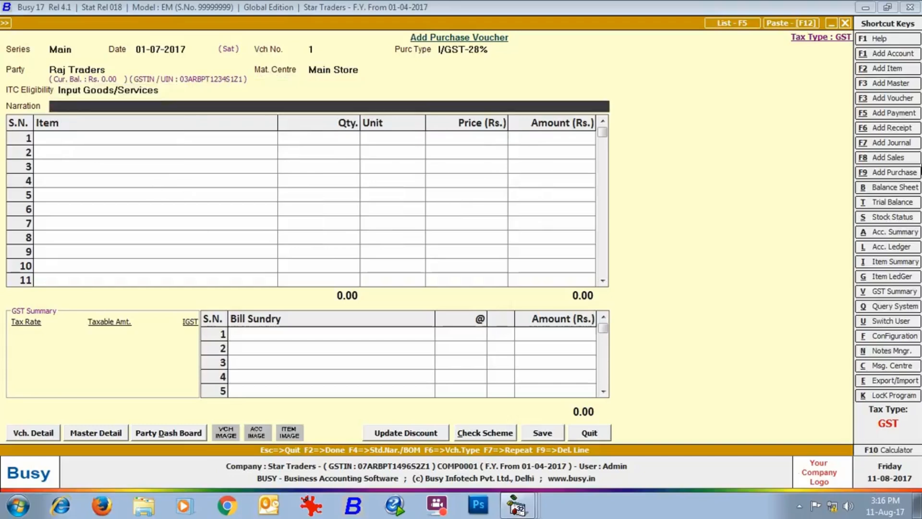
pyautogui.press('Return')
# Step: Enter 6 Sony Bravia 32" LED T.V. and add IGST as the bill sundry
pyautogui.write('so')
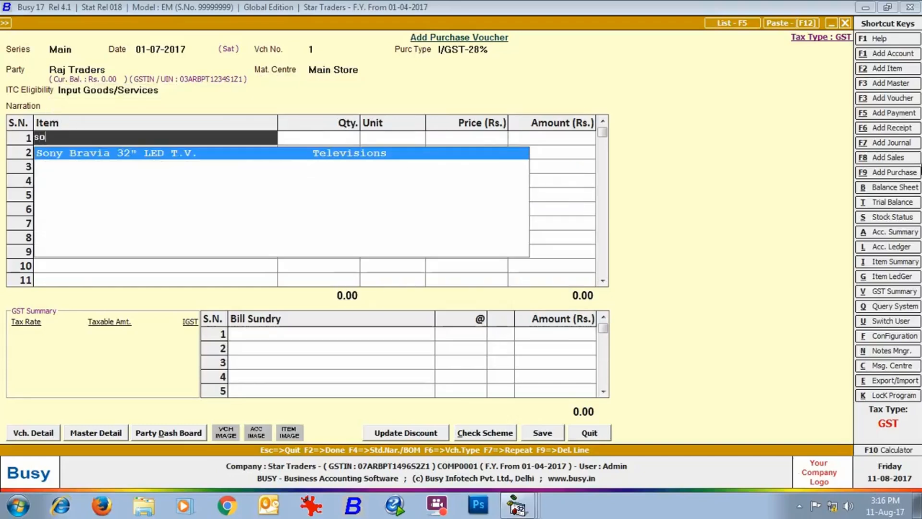
pyautogui.press('Return')
pyautogui.write('6')
pyautogui.press('Return')
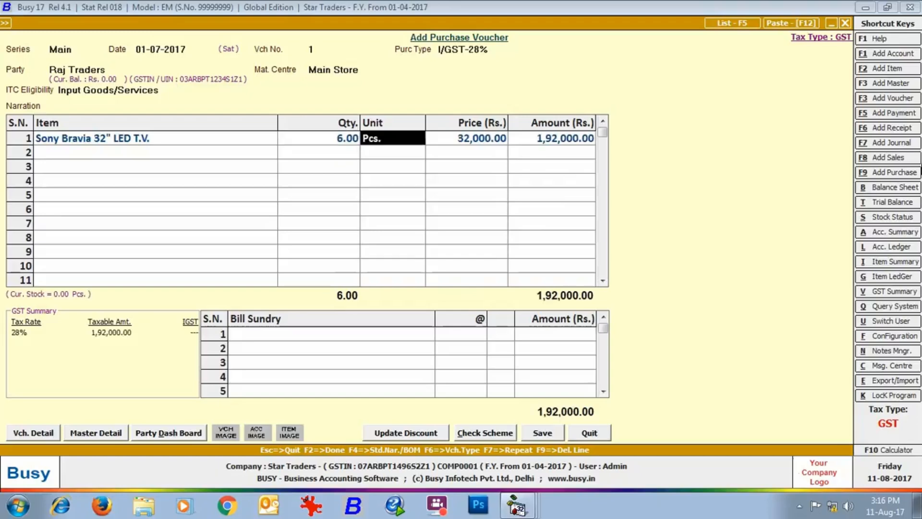
pyautogui.press('Return')
pyautogui.press('Return')
pyautogui.press('Tab')
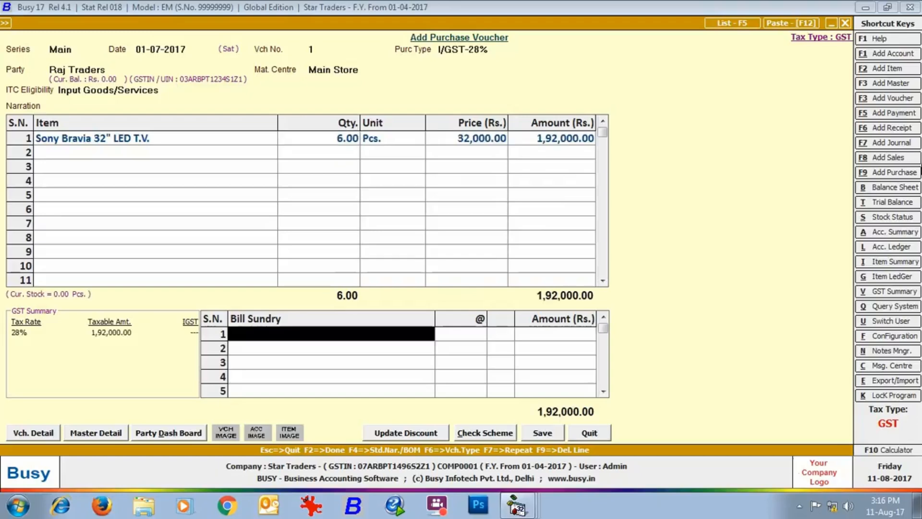
pyautogui.write('i')
pyautogui.press('Return')
pyautogui.press('Return')
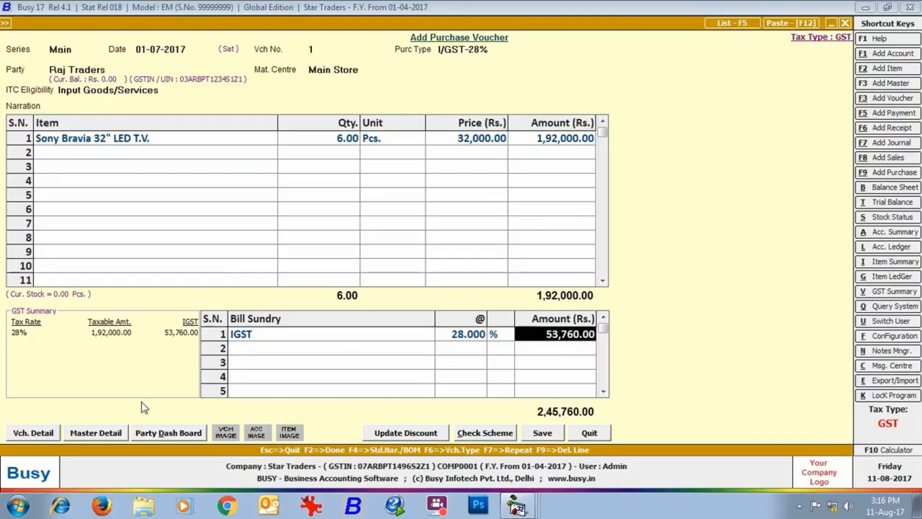
# Step: Save the purchase voucher with bill number 07 and confirm the GST reporting details
pyautogui.click(541, 432)
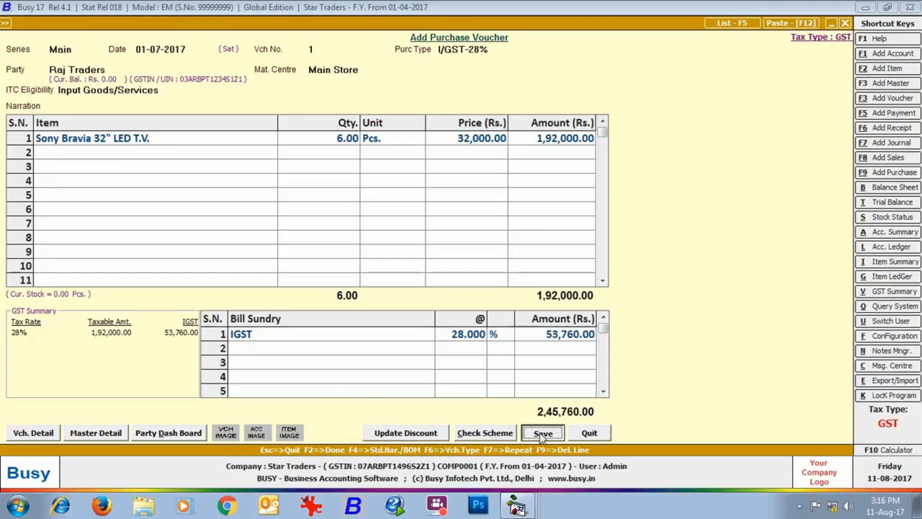
pyautogui.write('07')
pyautogui.press('Return')
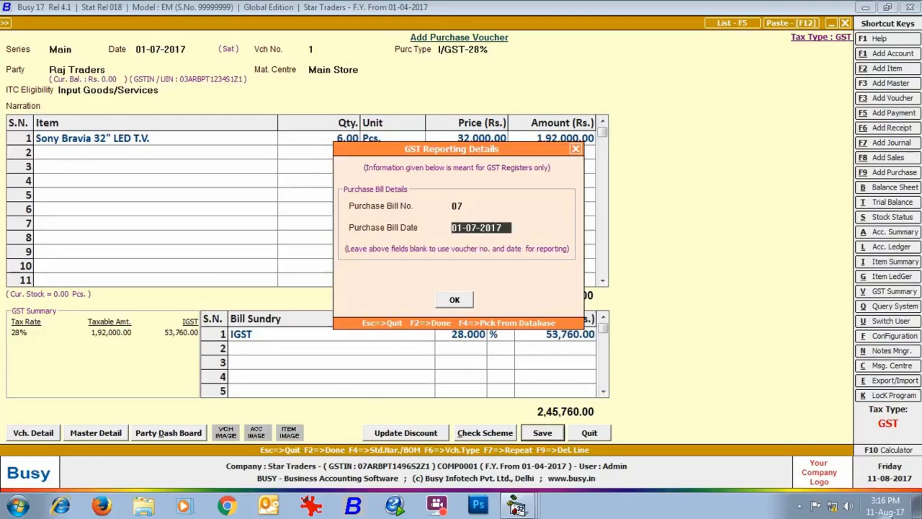
pyautogui.press('Return')
pyautogui.press('Return')
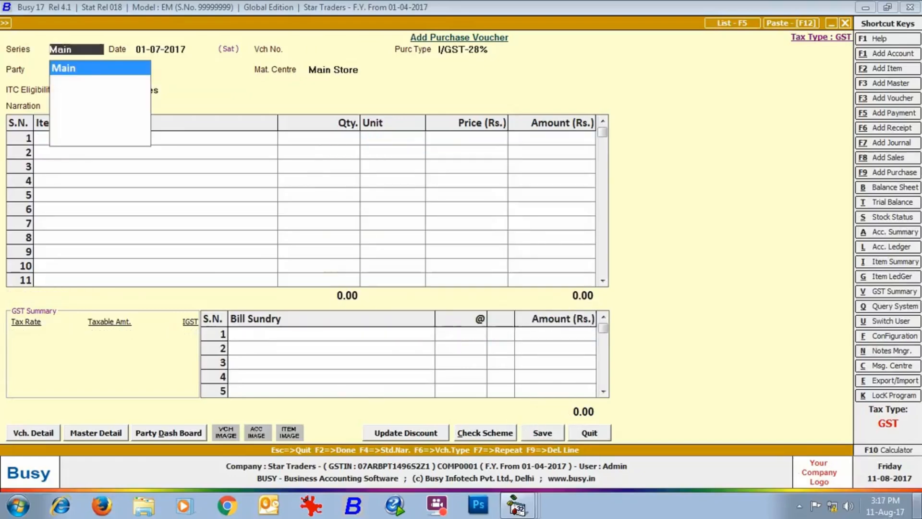
pyautogui.press('Return')
pyautogui.press('Return')
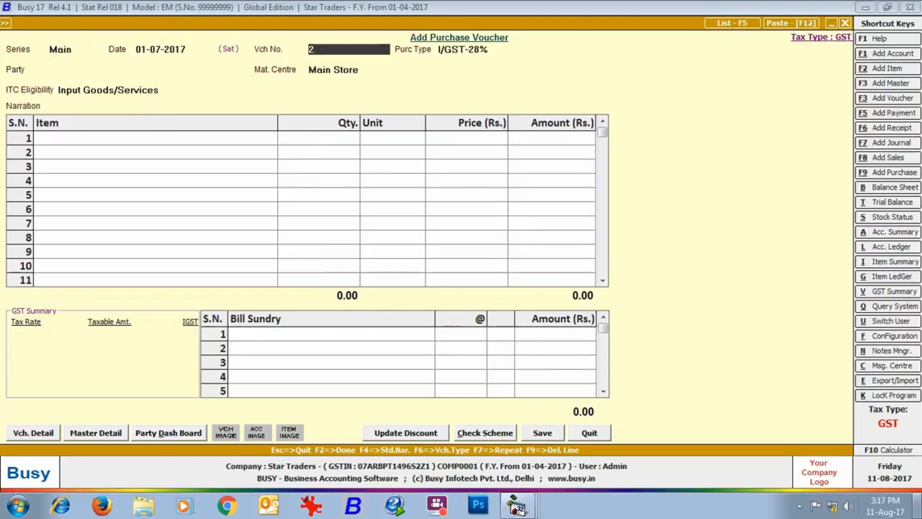
# Step: Set the purchase type to L/GST-18% with supplier Bharat Electronics and Main Store
pyautogui.press('Return')
pyautogui.write('L')
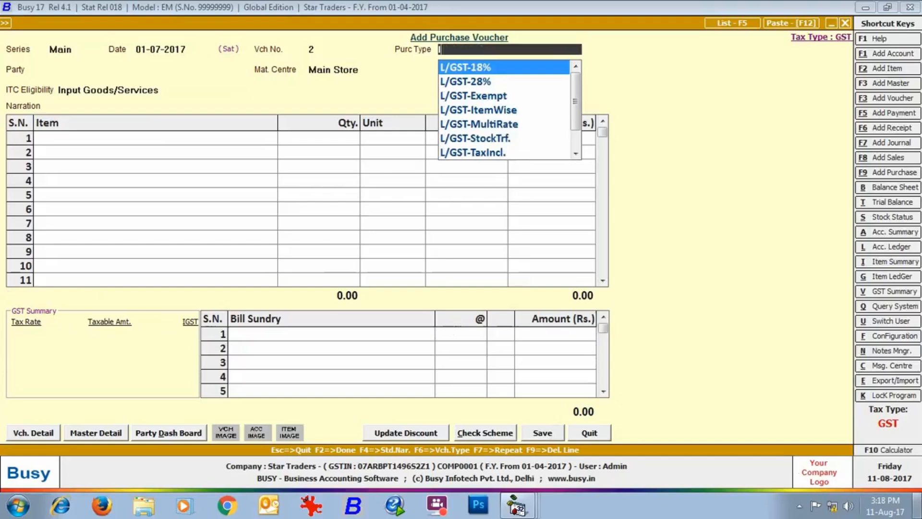
pyautogui.press('Return')
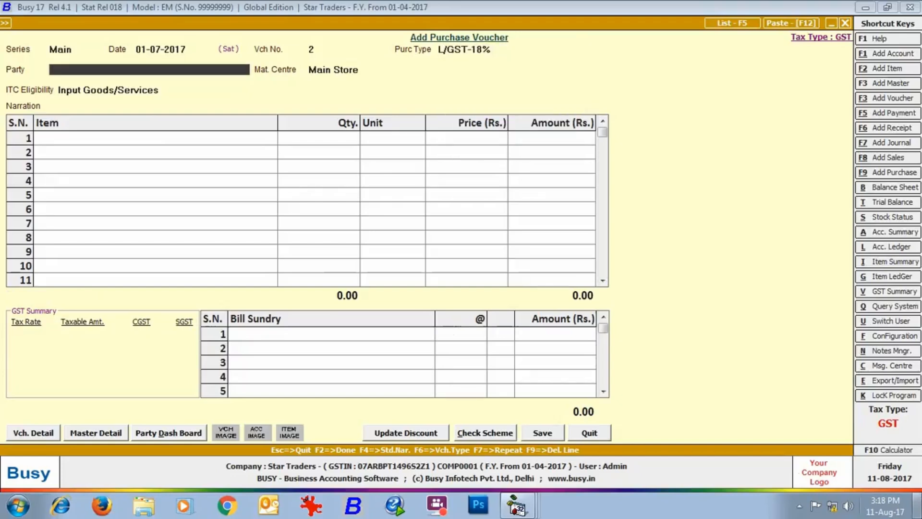
pyautogui.write('bha')
pyautogui.press('Return')
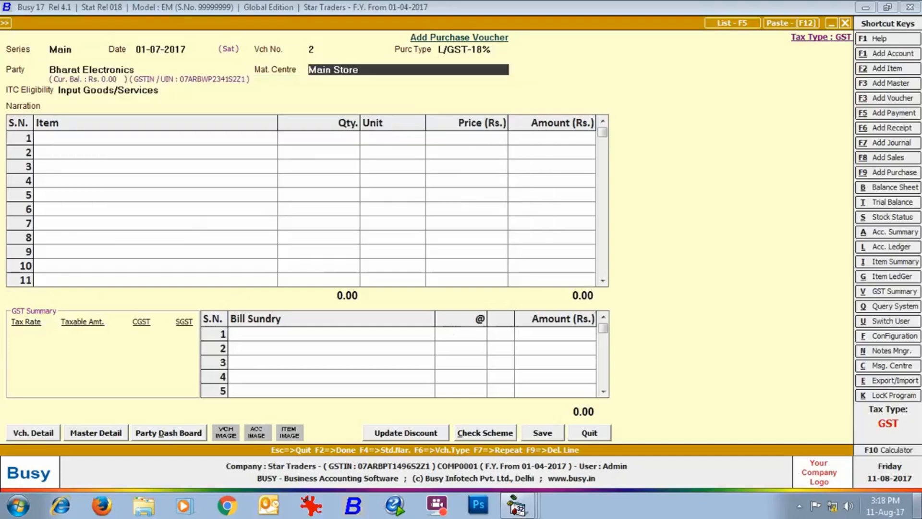
pyautogui.press('Return')
pyautogui.press('Return')
pyautogui.press('Return')
# Step: Enter 6 Glen Black Tempered Galss Built in Hob as the item
pyautogui.write('gl')
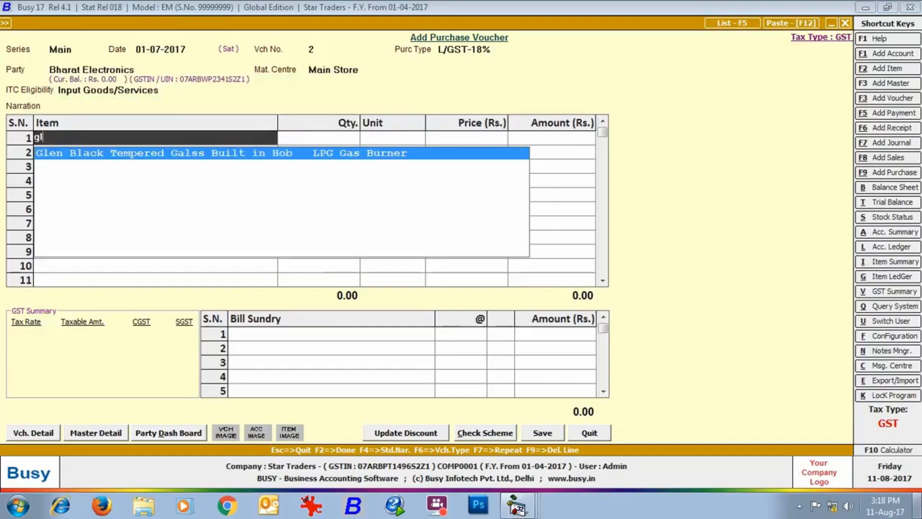
pyautogui.press('Return')
pyautogui.write('6')
pyautogui.press('Return')
pyautogui.press('Return')
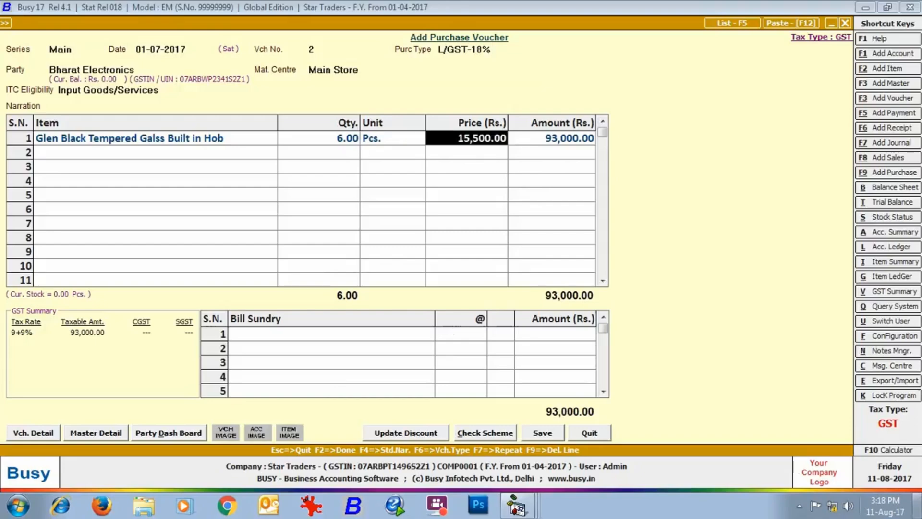
pyautogui.press('Return')
pyautogui.press('Return')
pyautogui.press('Return')
# Step: Add 9% CGST and 9% SGST bill sundries and save the voucher
pyautogui.write('cgst')
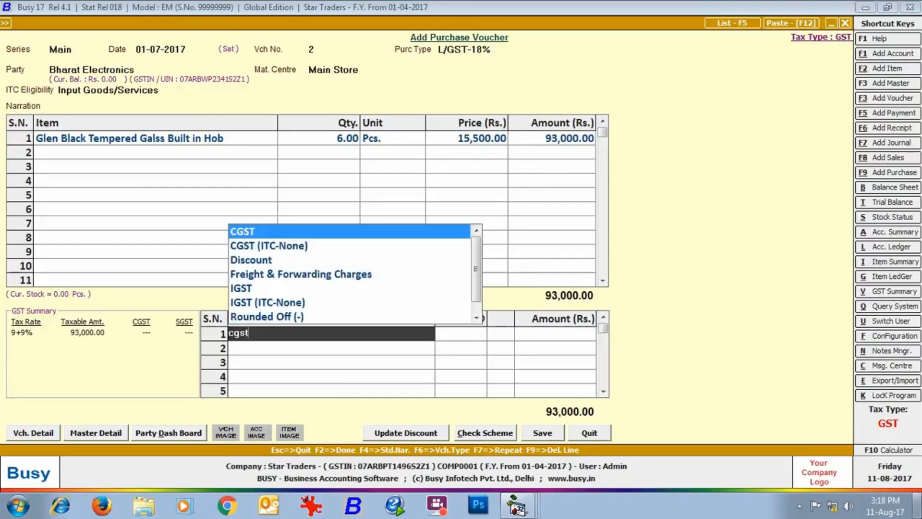
pyautogui.press('Return')
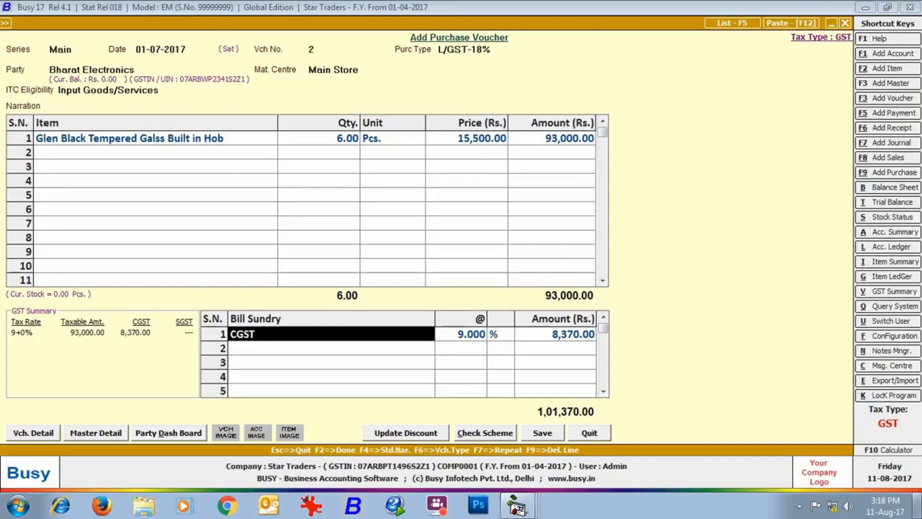
pyautogui.press('Return')
pyautogui.press('Return')
pyautogui.press('Return')
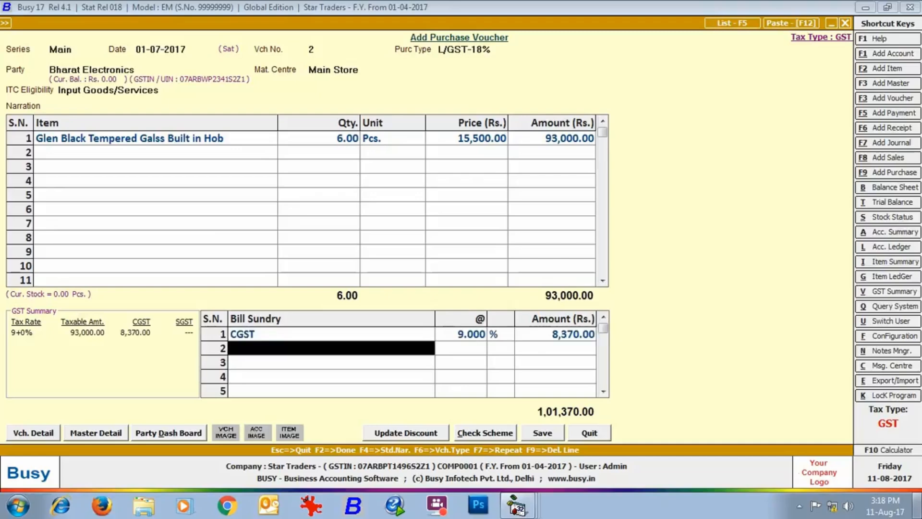
pyautogui.write('sgst')
pyautogui.press('Return')
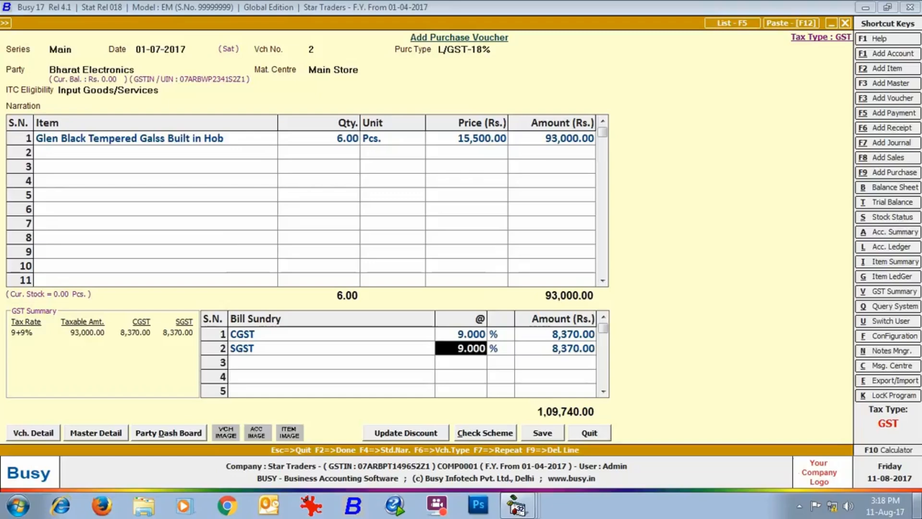
pyautogui.press('Return')
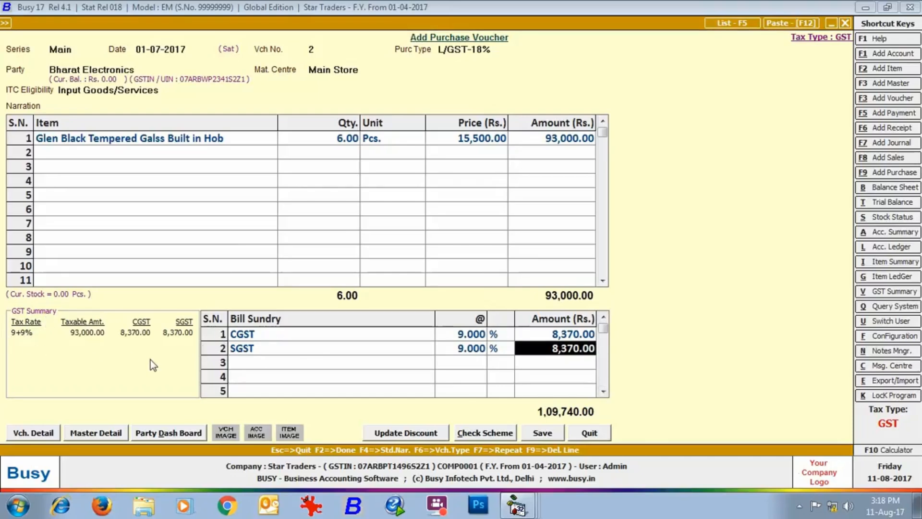
pyautogui.click(544, 432)
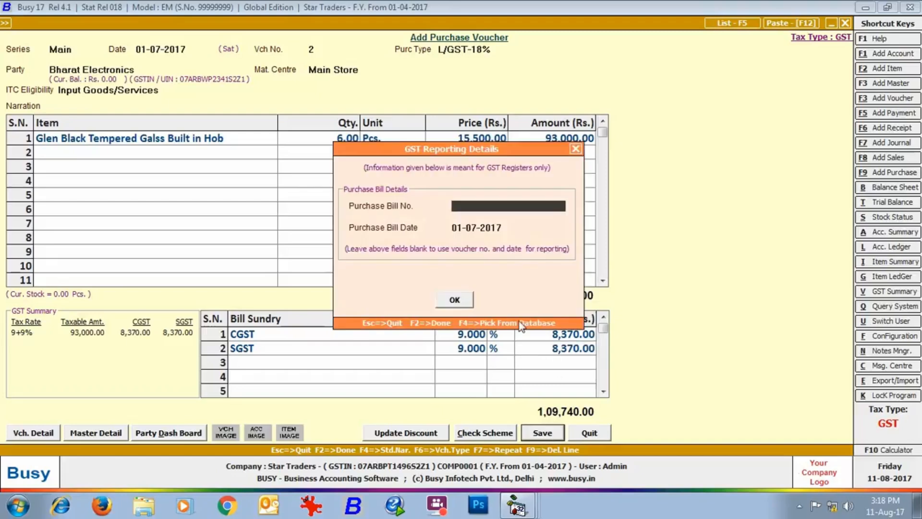
pyautogui.click(454, 299)
# Step: Close the purchase form and start a Main-series sales voucher dated 10-07-2017
pyautogui.click(845, 23)
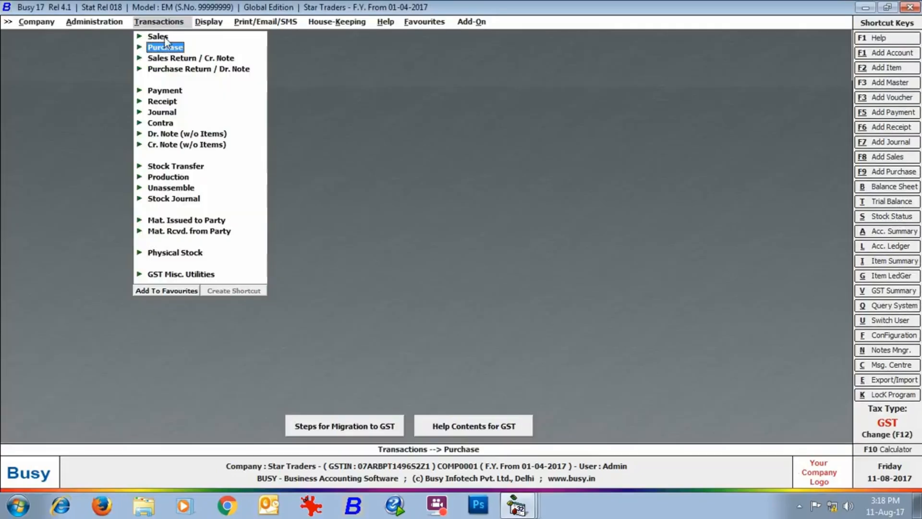
pyautogui.click(165, 38)
pyautogui.doubleClick(181, 45)
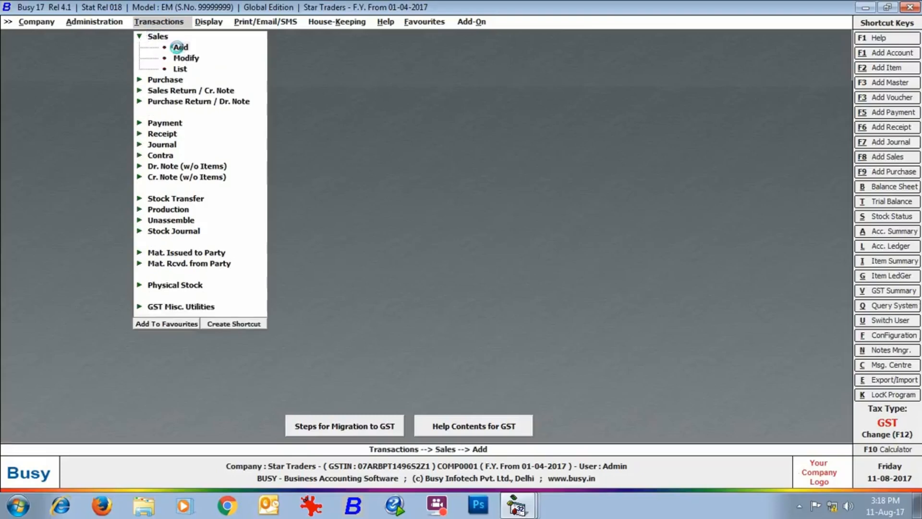
pyautogui.press('Return')
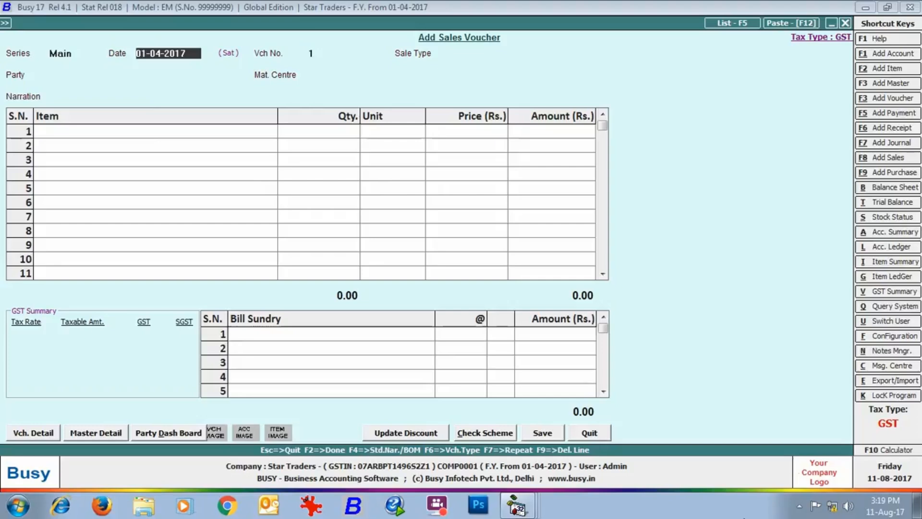
pyautogui.write('10-07')
pyautogui.press('Return')
pyautogui.press('Down')
pyautogui.press('Down')
pyautogui.press('Down')
pyautogui.press('Down')
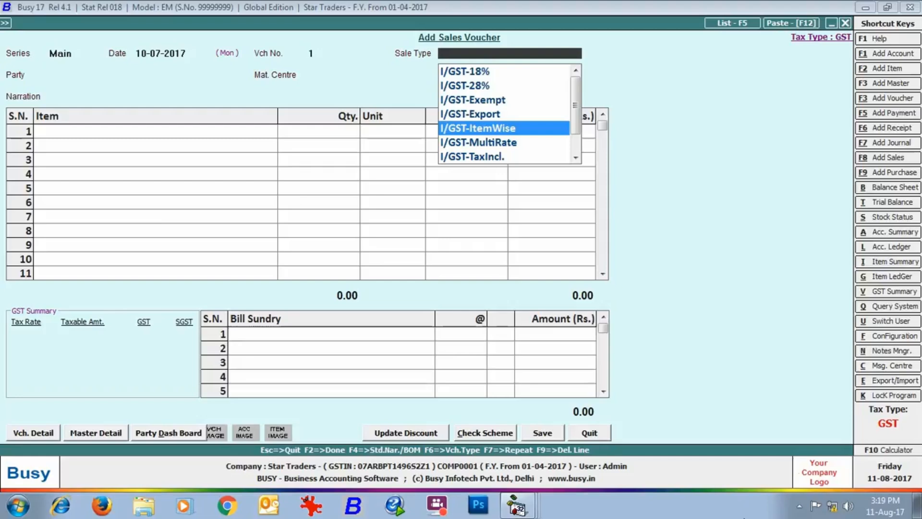
# Step: Check then accept the I/GST-ItemWise sale type and choose party Electronocs Paradise
pyautogui.hotkey('alt', 'm')
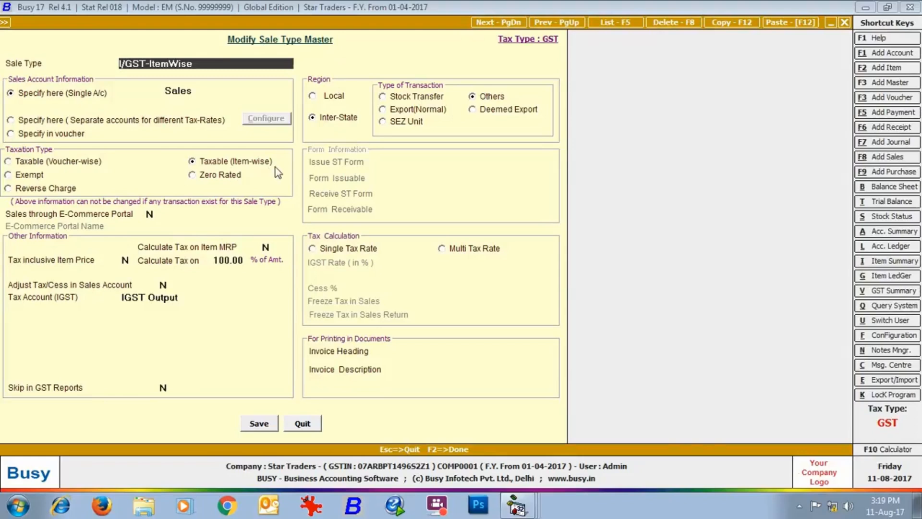
pyautogui.press('Escape')
pyautogui.press('Return')
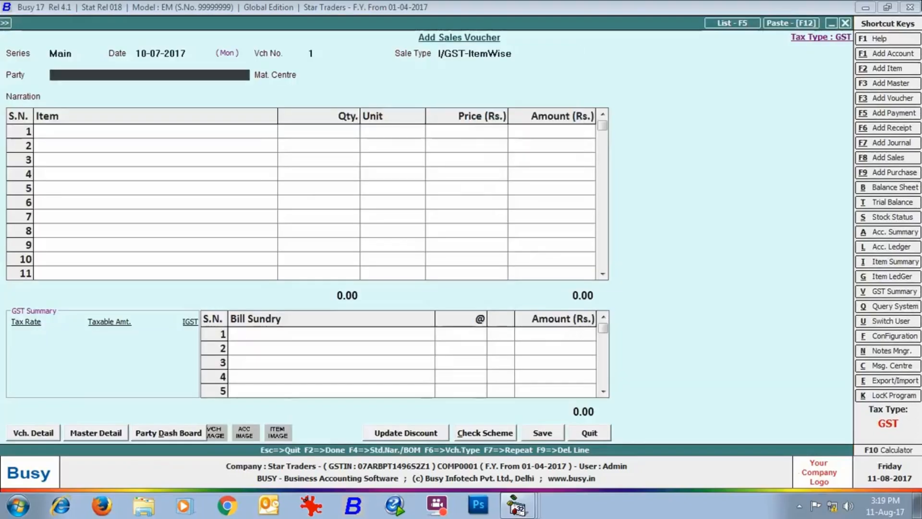
pyautogui.write('el')
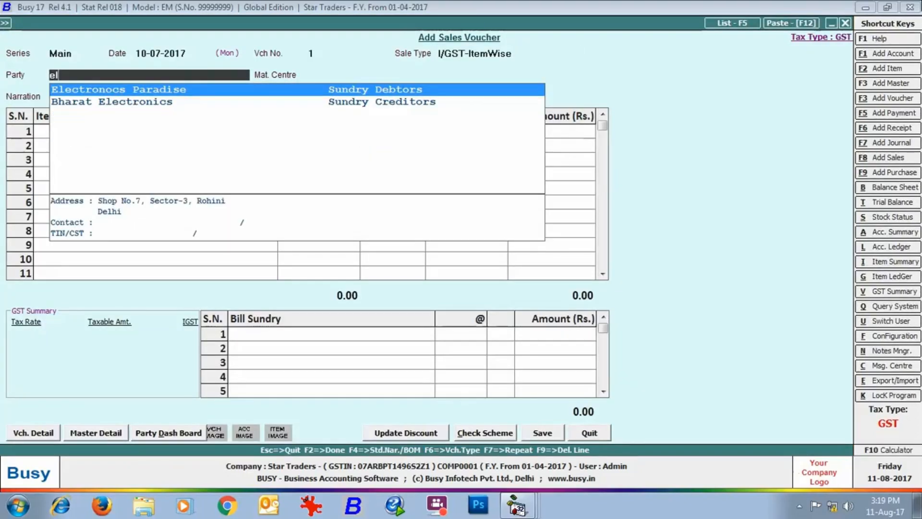
pyautogui.press('Return')
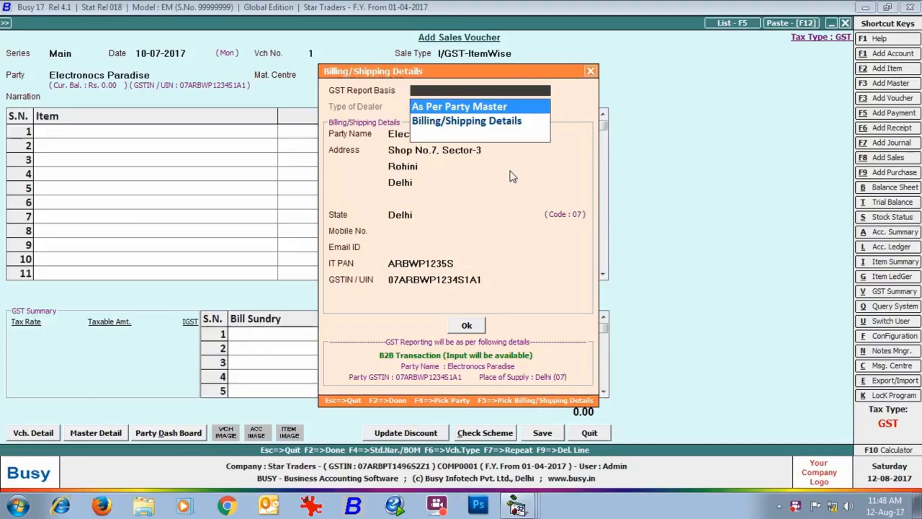
# Step: Decline the same-state warning and base GST reporting on billing/shipping details
pyautogui.press('Return')
pyautogui.press('Return')
pyautogui.press('Return')
pyautogui.press('Return')
pyautogui.press('Return')
pyautogui.press('Return')
pyautogui.press('Return')
pyautogui.press('Return')
pyautogui.press('Return')
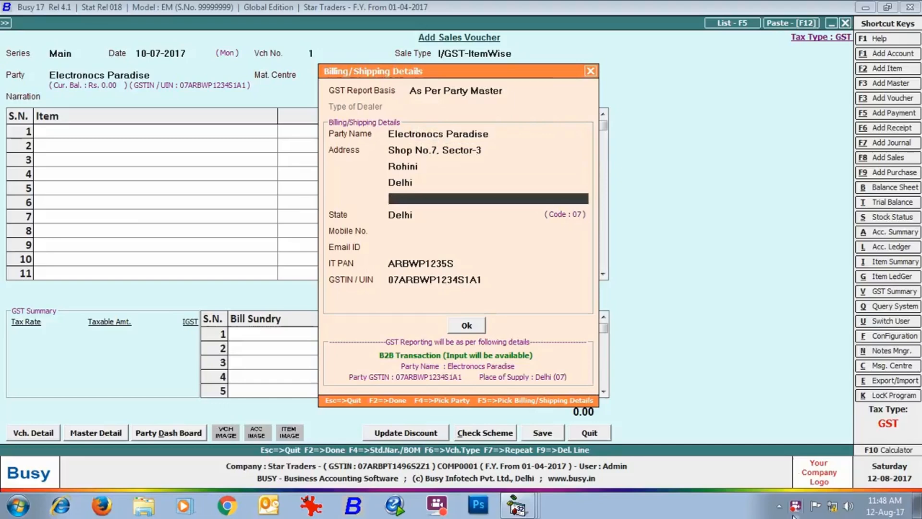
pyautogui.press('Return')
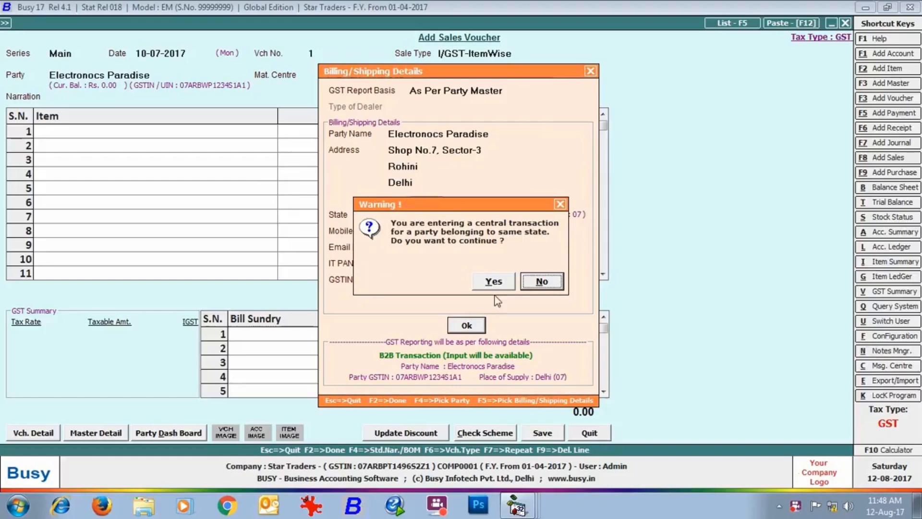
pyautogui.click(539, 282)
pyautogui.click(450, 89)
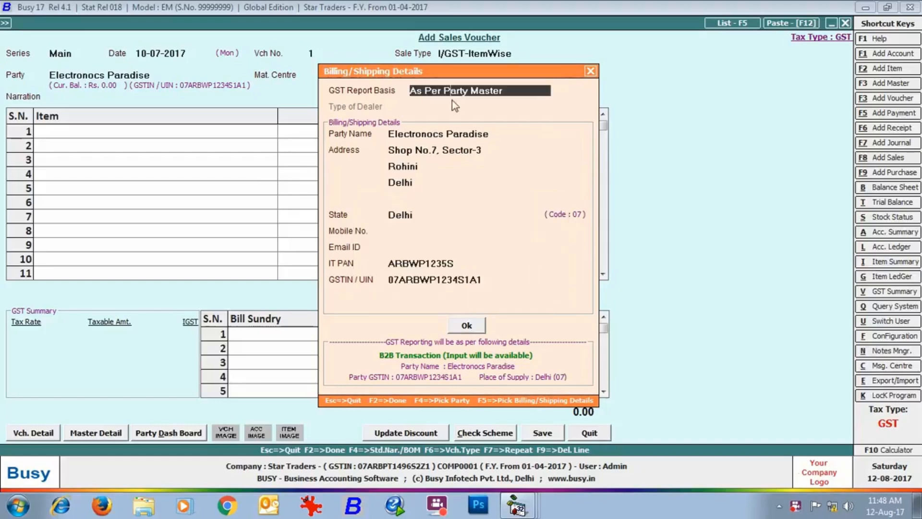
pyautogui.press('space')
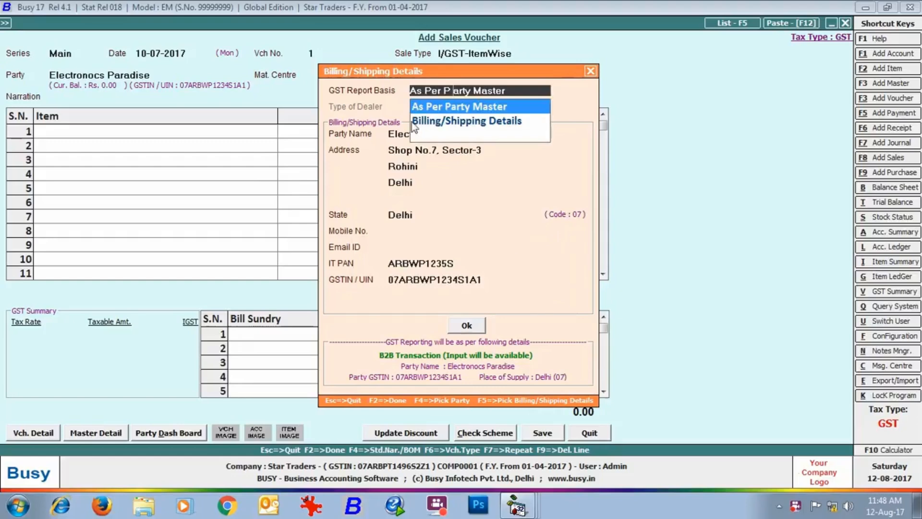
pyautogui.click(449, 122)
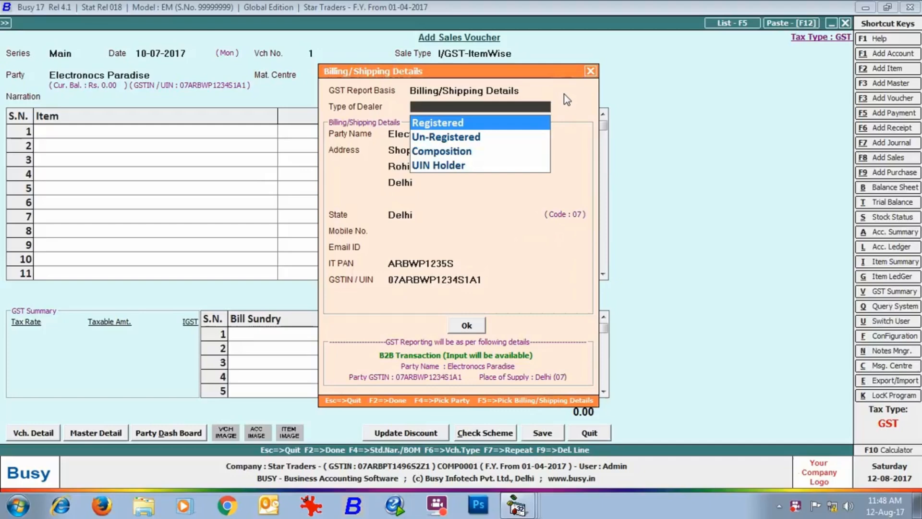
# Step: Mark the dealer Registered, change the address and state to Punjab, and edit the GSTIN state code
pyautogui.press('Return')
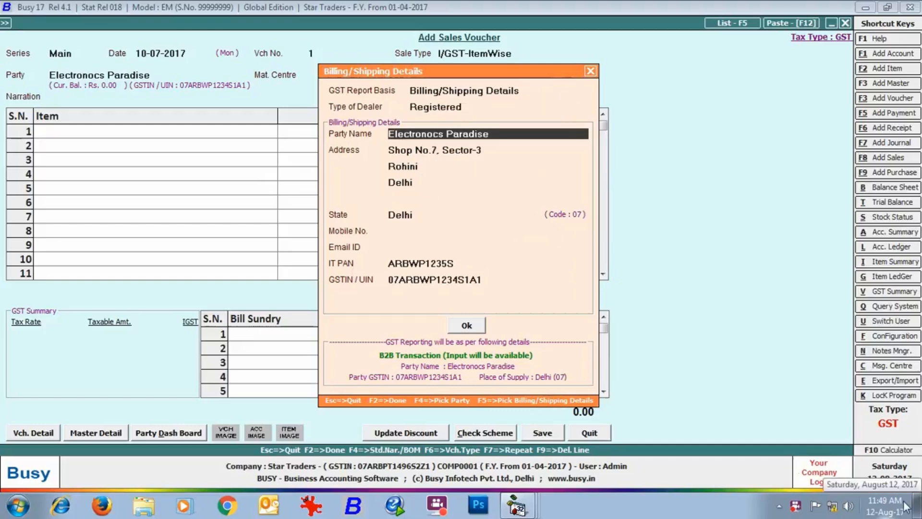
pyautogui.press('Return')
pyautogui.press('Return')
pyautogui.press('Return')
pyautogui.write('Punjab')
pyautogui.press('Return')
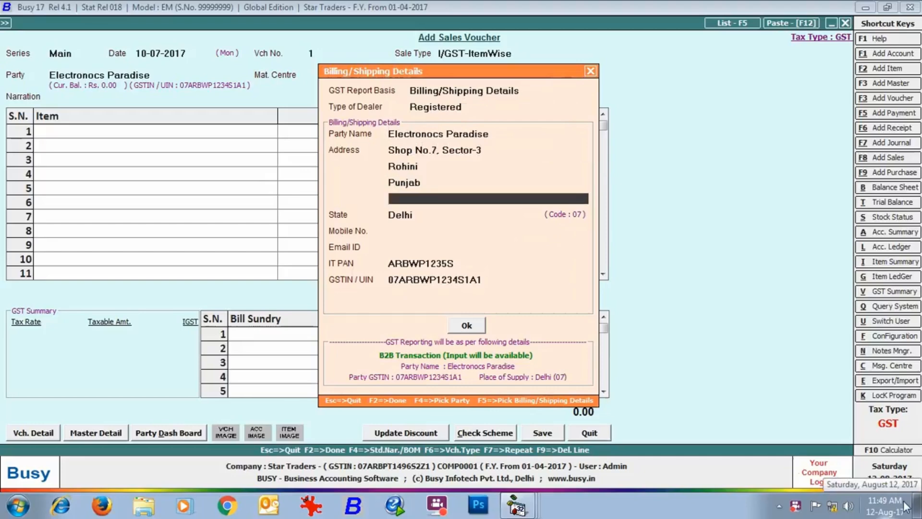
pyautogui.press('Return')
pyautogui.write('punjab')
pyautogui.press('Return')
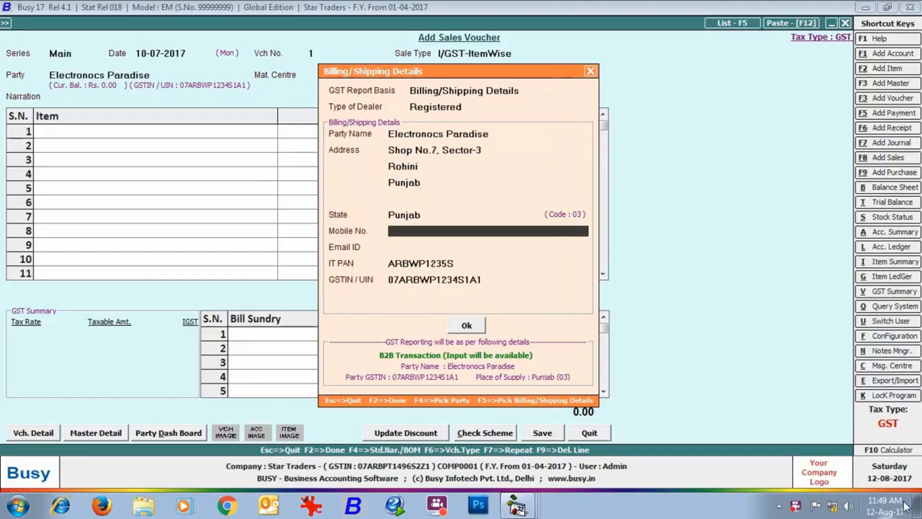
pyautogui.press('Return')
pyautogui.press('Return')
pyautogui.press('Return')
pyautogui.press('Right')
pyautogui.press('Delete')
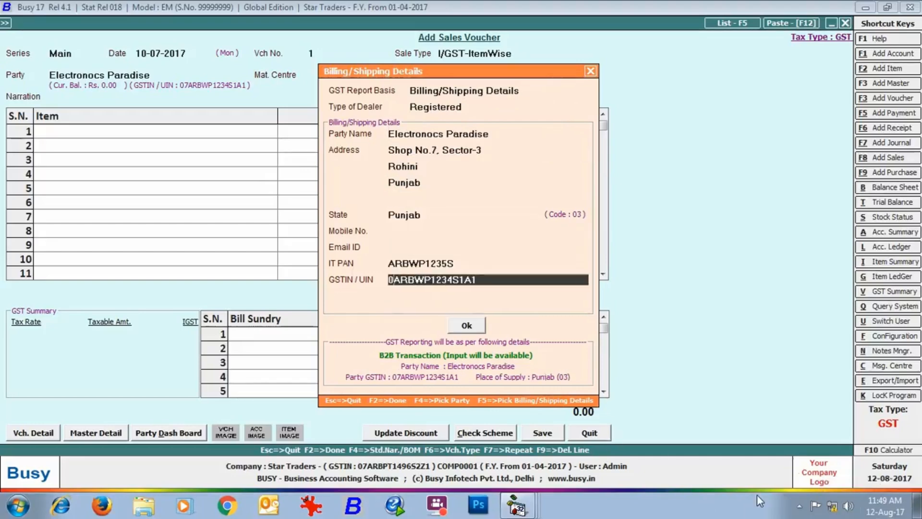
pyautogui.click(464, 325)
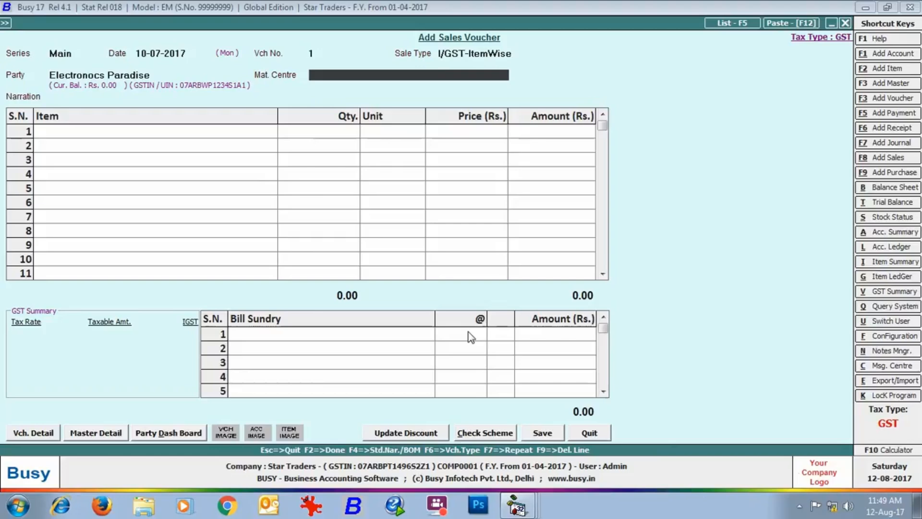
# Step: Switch the party to Arnav Enterprises and set the material centre to Main Store
pyautogui.click(178, 77)
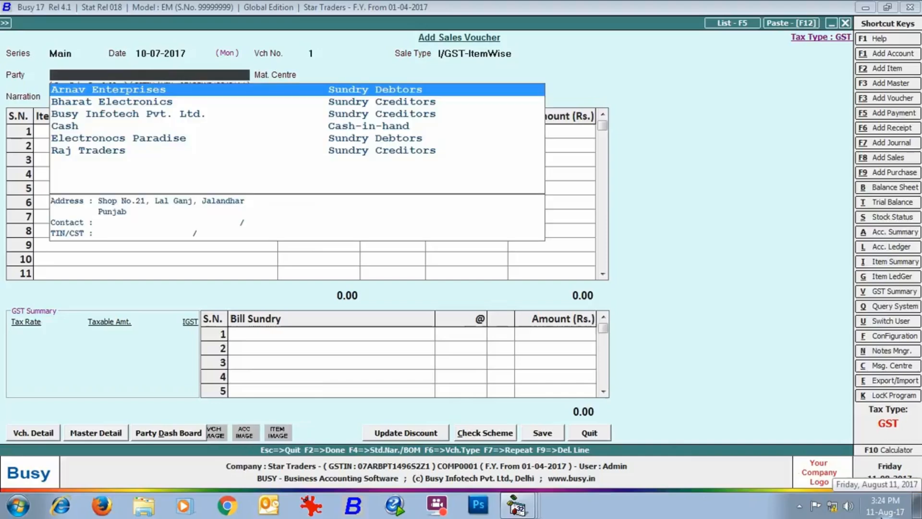
pyautogui.press('Return')
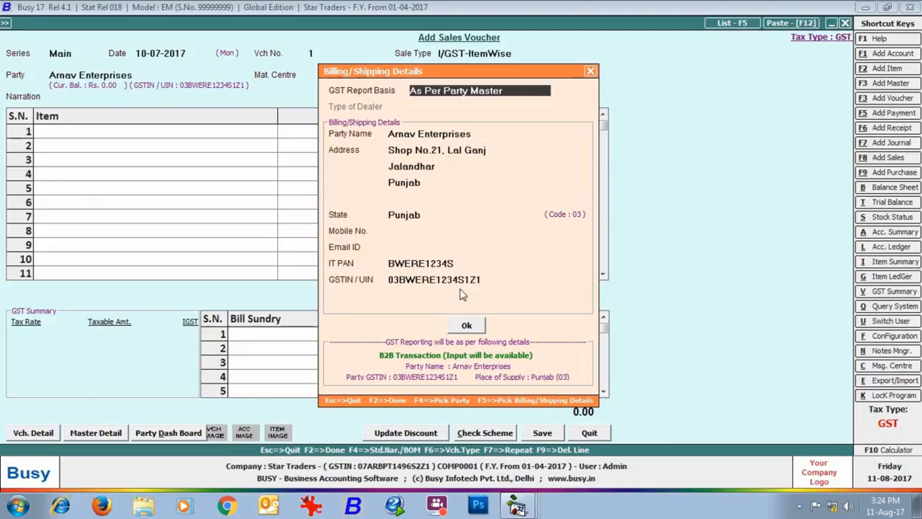
pyautogui.click(463, 331)
pyautogui.press('Return')
pyautogui.press('Return')
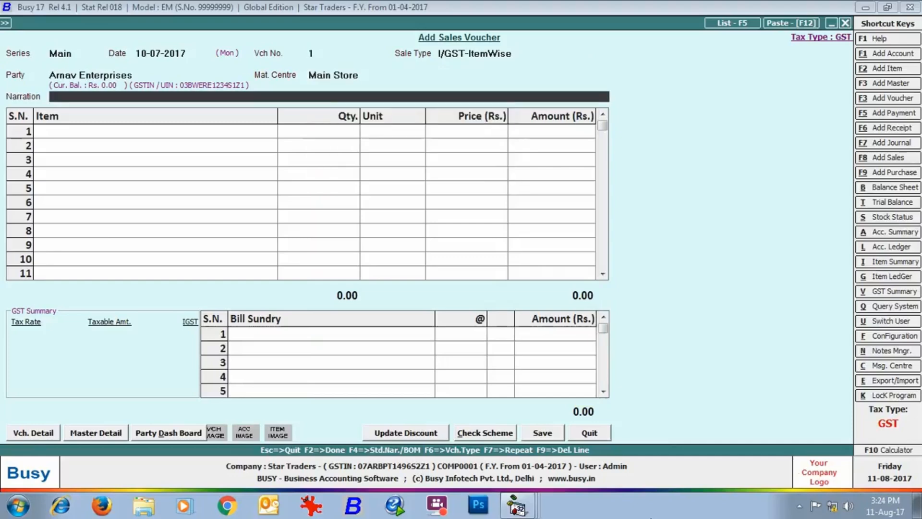
pyautogui.press('Return')
# Step: Bill 2 Sony Bravia 32" LED T.V. with 28% item-wise IGST
pyautogui.press('F2')
pyautogui.write('so')
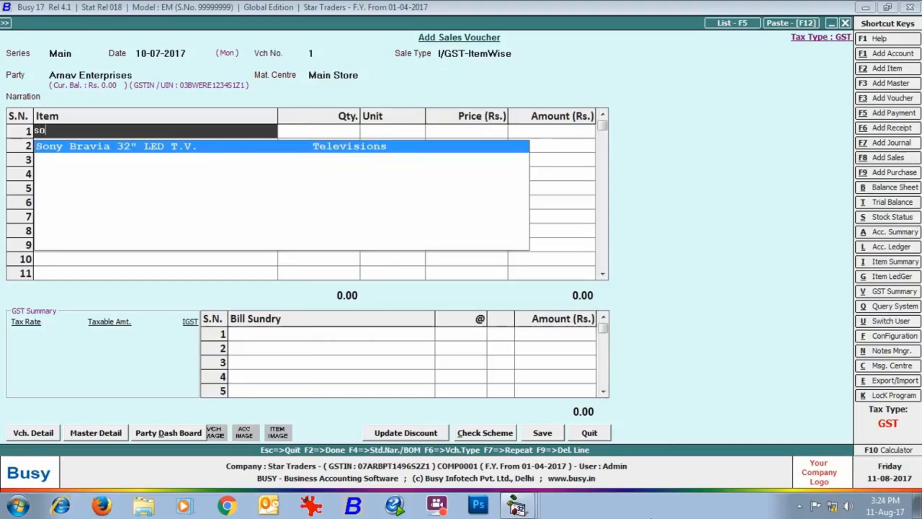
pyautogui.press('Return')
pyautogui.write('2')
pyautogui.press('Return')
pyautogui.press('Return')
pyautogui.press('Return')
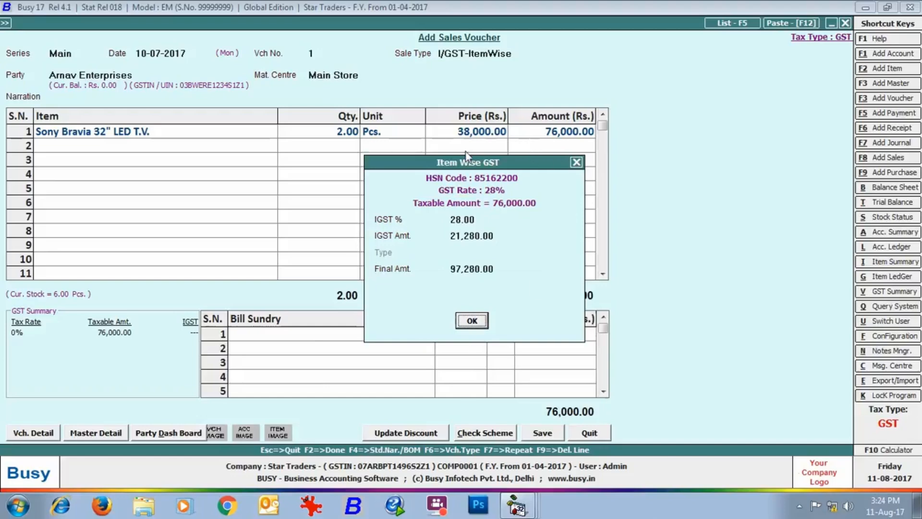
pyautogui.click(477, 321)
# Step: Add 1 Glen hob with 18% IGST and save the 1,18,520.00 sales voucher
pyautogui.write('glen')
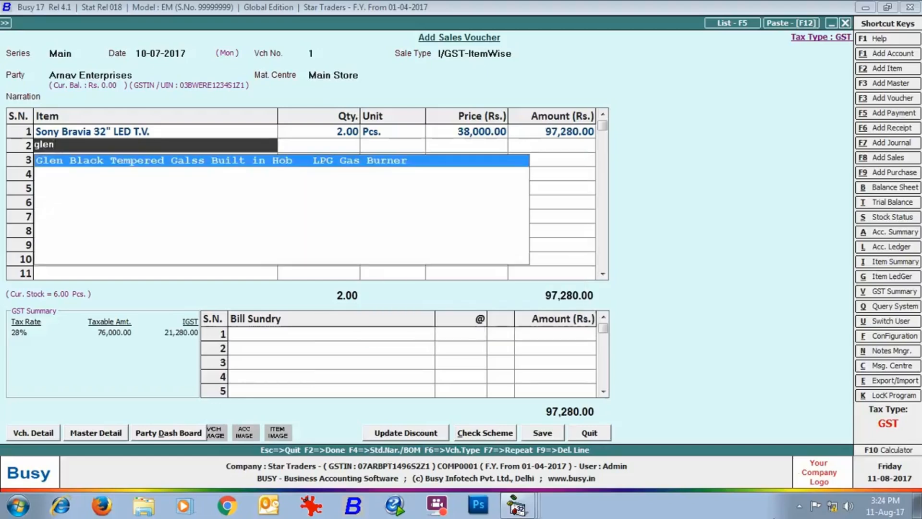
pyautogui.press('Return')
pyautogui.write('1')
pyautogui.press('Return')
pyautogui.press('Return')
pyautogui.press('Return')
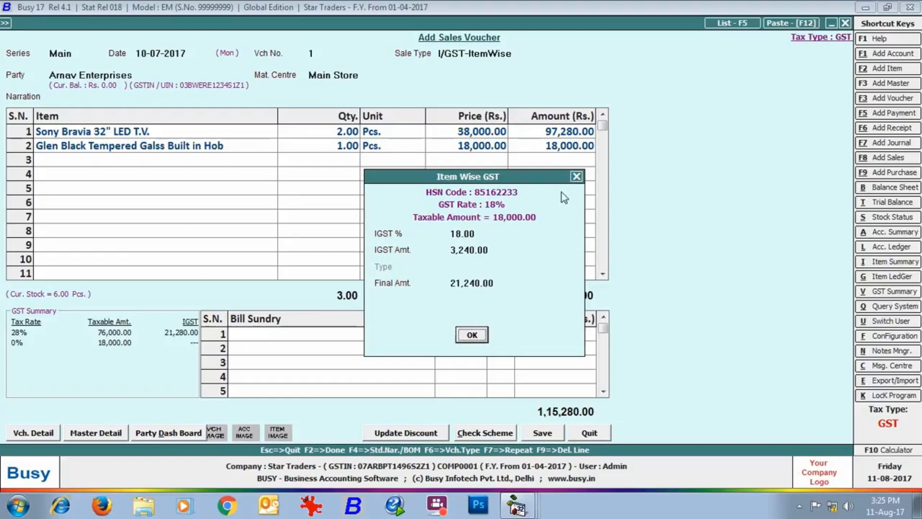
pyautogui.click(472, 335)
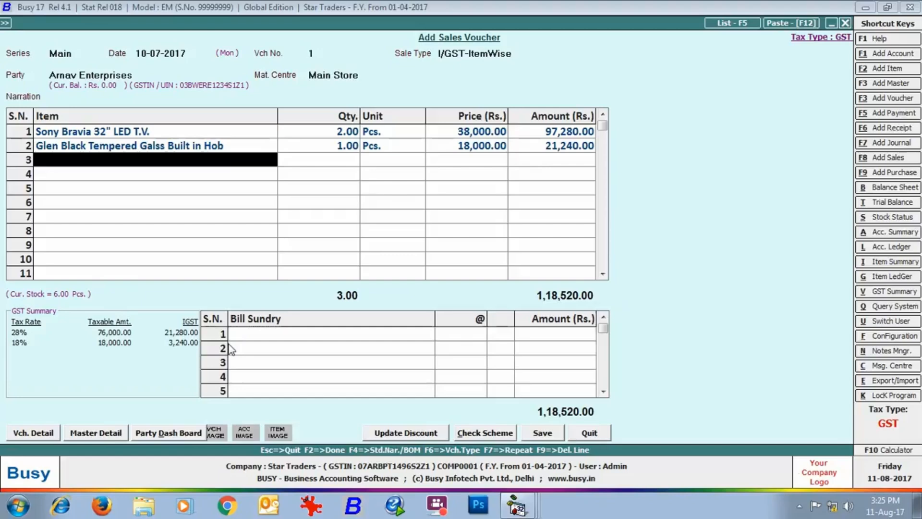
pyautogui.click(525, 437)
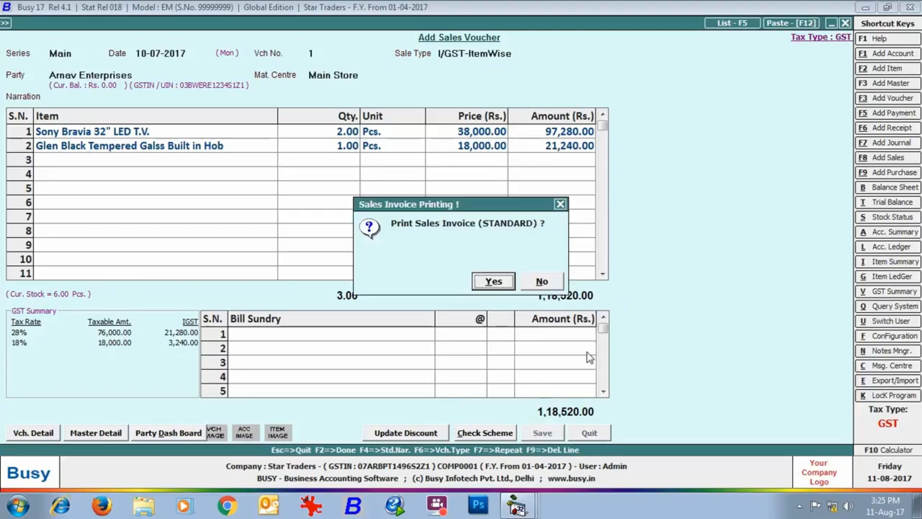
# Step: Print the invoice in STANDARD format, 1 copy, as a preview
pyautogui.click(493, 282)
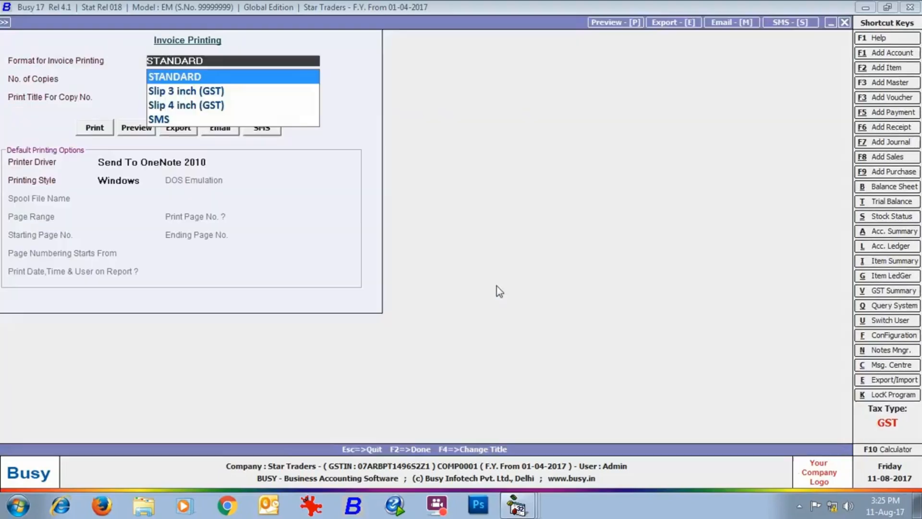
pyautogui.press('Return')
pyautogui.press('Return')
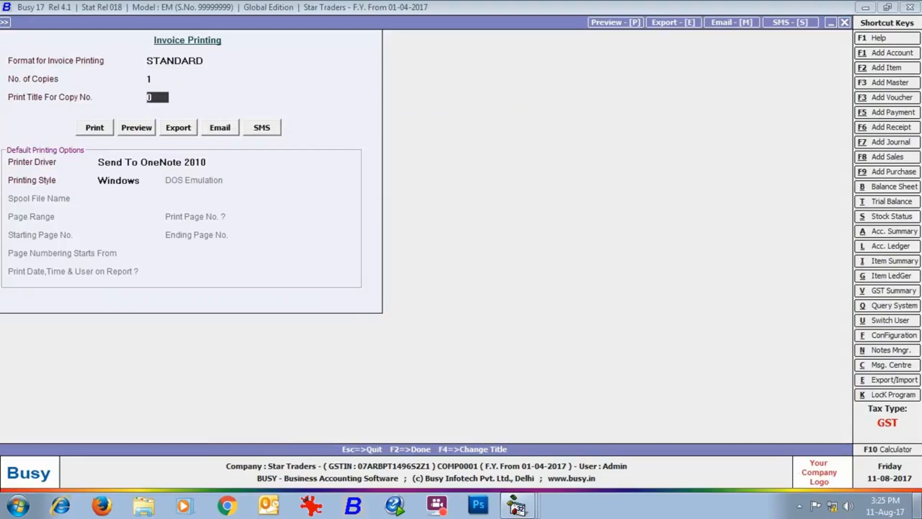
pyautogui.press('Return')
pyautogui.press('Right')
pyautogui.press('Return')
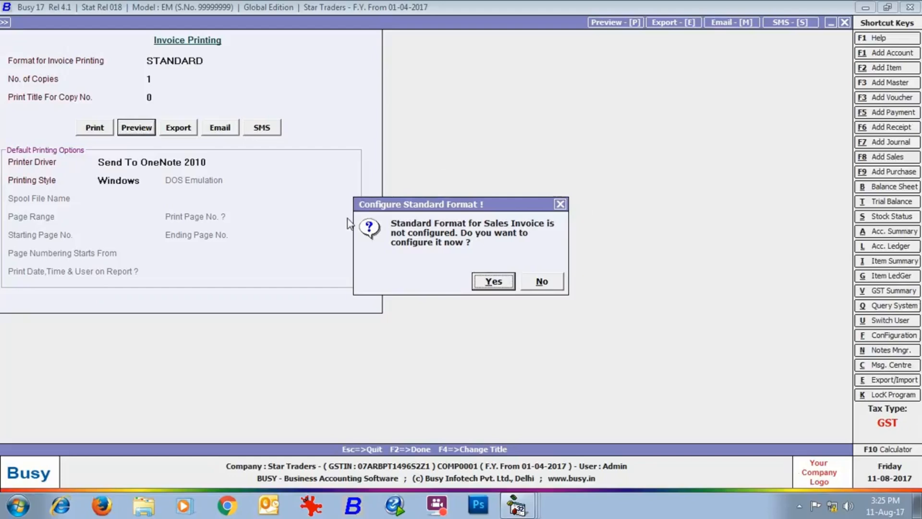
# Step: Configure the standard invoice format, keeping the Automatic body layout, and save it
pyautogui.click(498, 283)
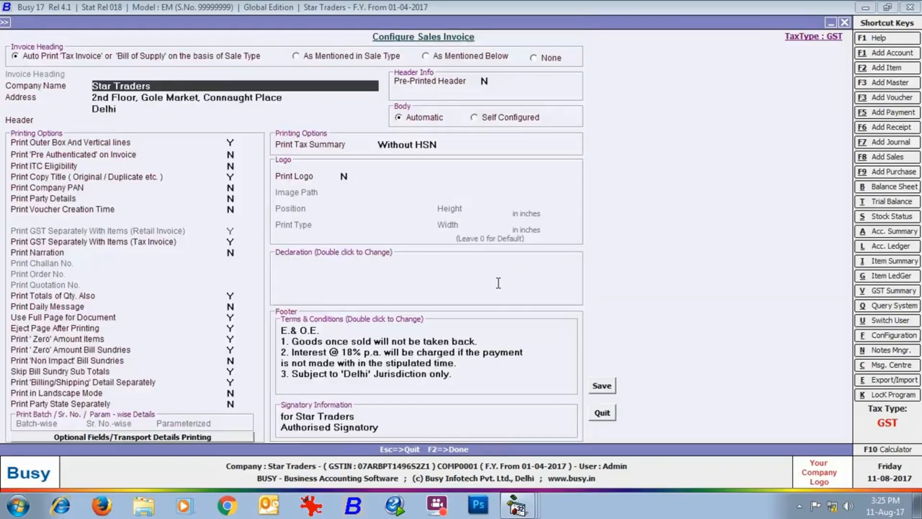
pyautogui.click(475, 118)
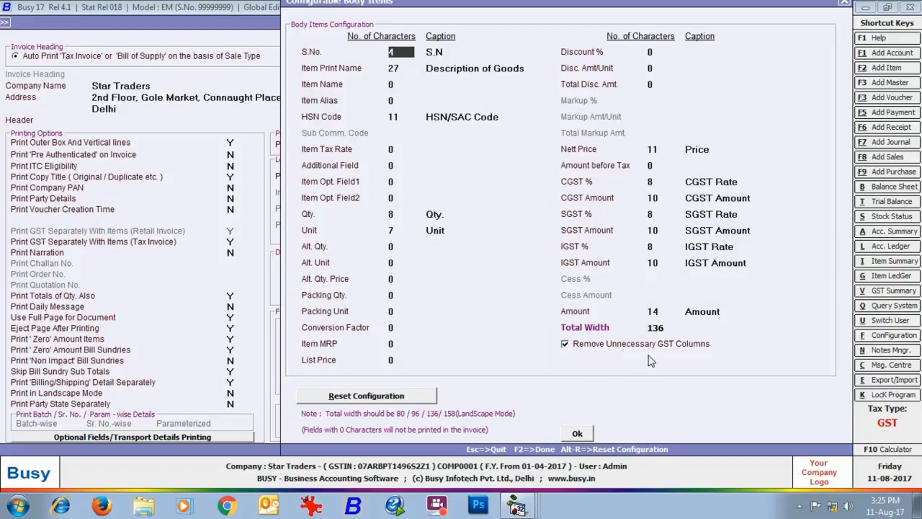
pyautogui.click(577, 438)
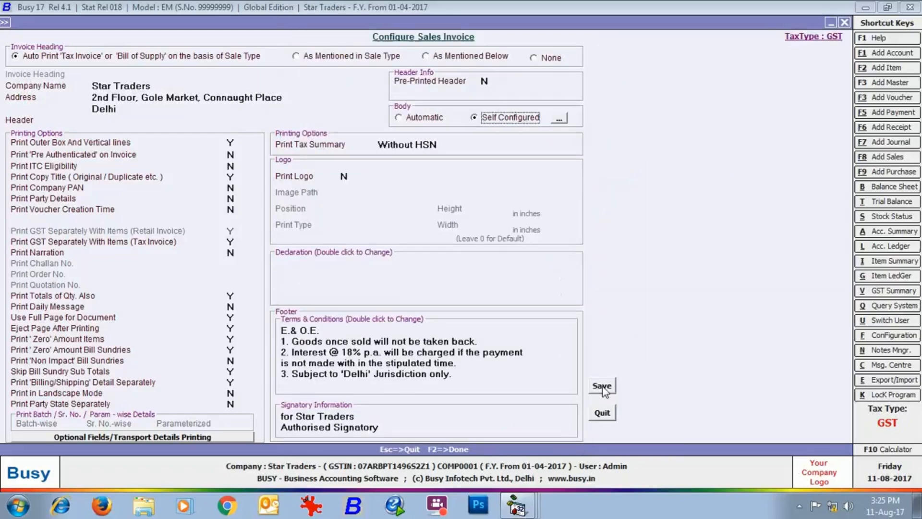
pyautogui.click(402, 117)
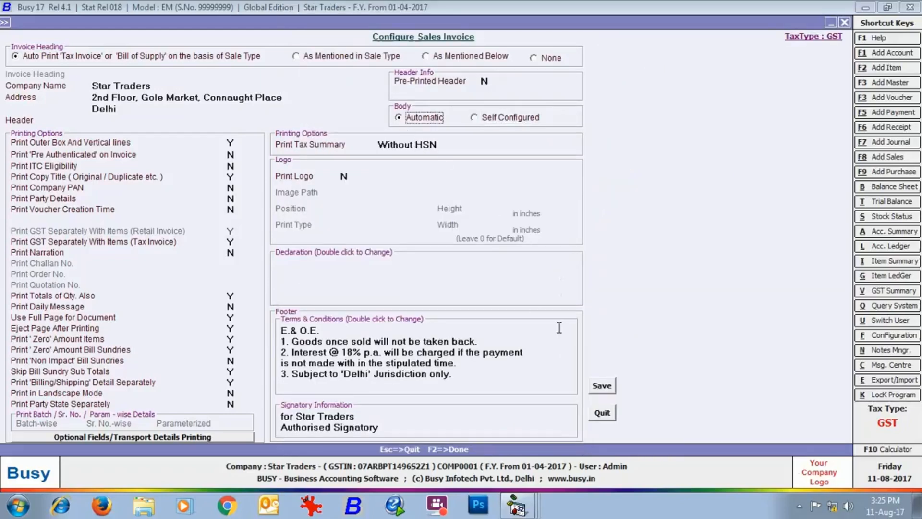
pyautogui.click(602, 386)
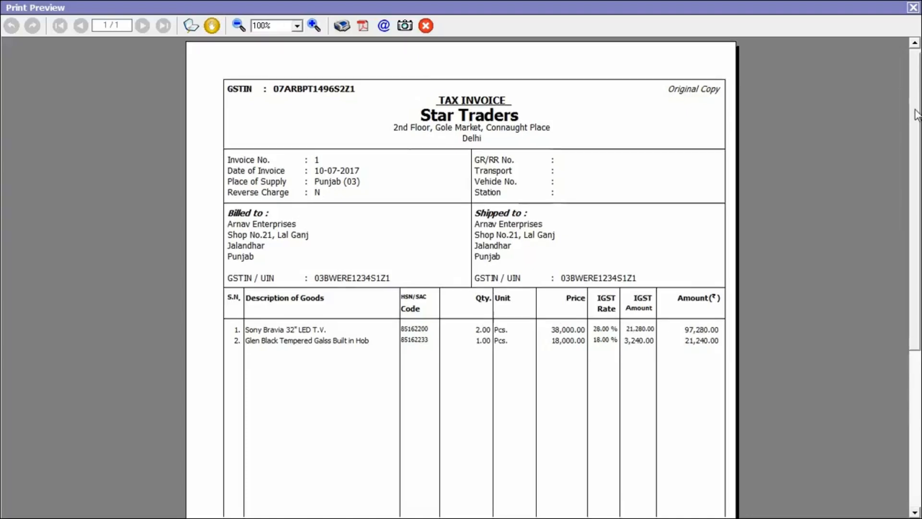
# Step: Review invoice 1's Grand Total and tax table, then close the preview
pyautogui.scroll(-5, 915, 207)
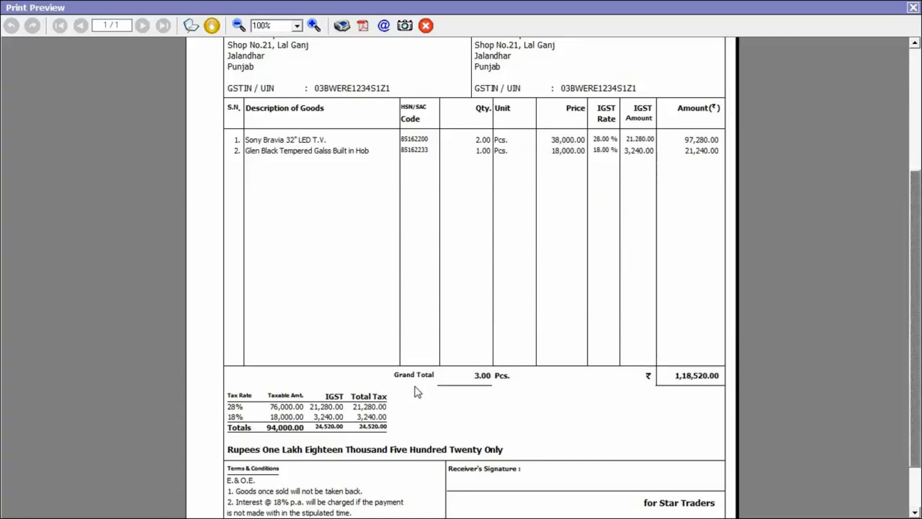
pyautogui.click(913, 7)
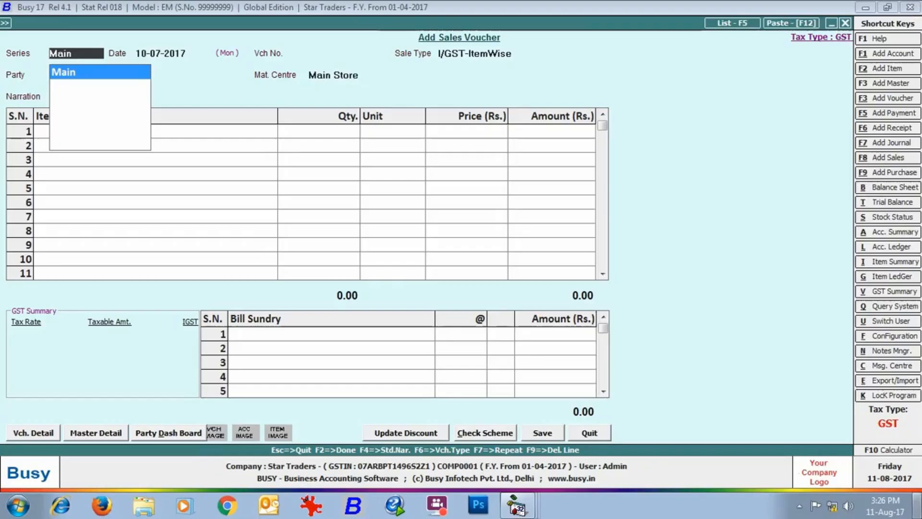
# Step: Start voucher 2 in series Main with sale type L/GST-ItemWise for party Electronocs Paradise
pyautogui.press('Return')
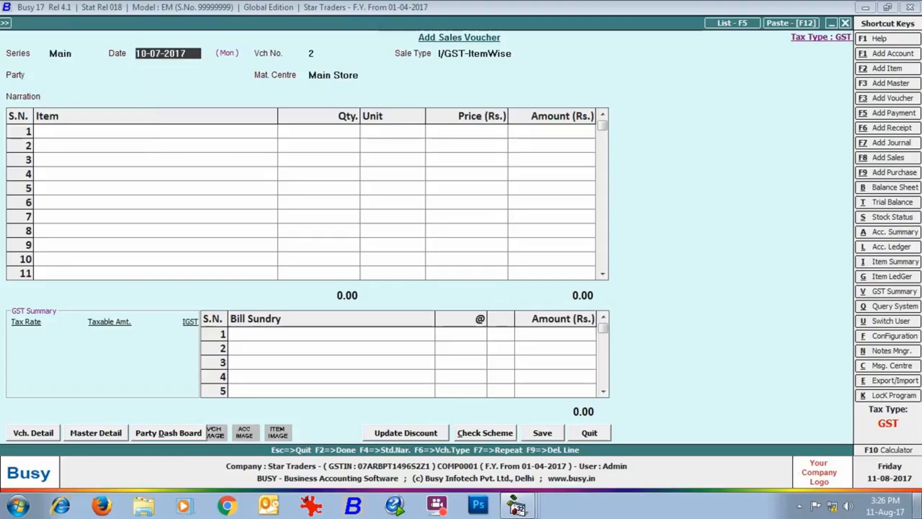
pyautogui.press('Return')
pyautogui.write('l')
pyautogui.press('Down')
pyautogui.press('Down')
pyautogui.press('Down')
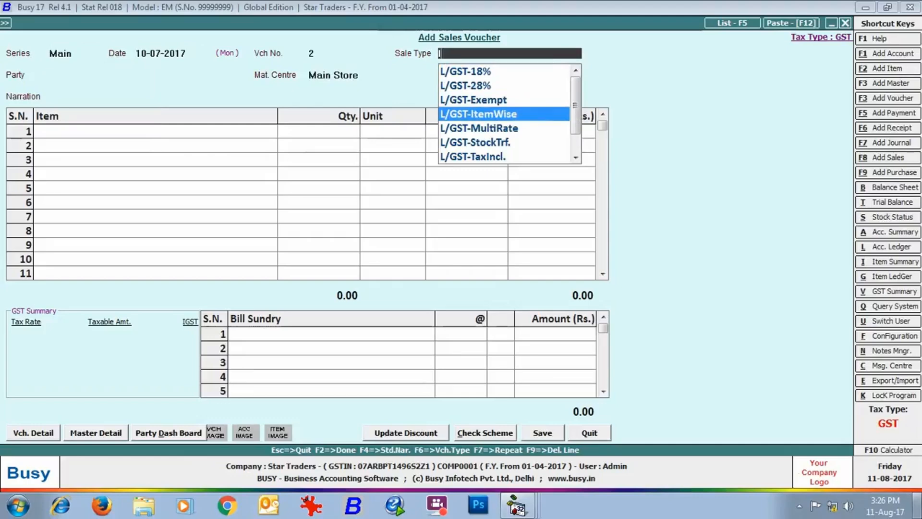
pyautogui.press('Return')
pyautogui.write('el')
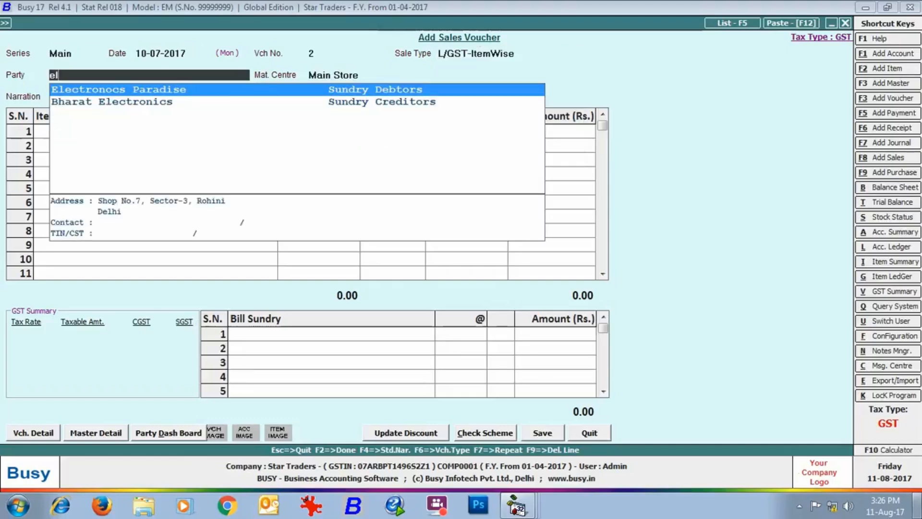
pyautogui.press('Return')
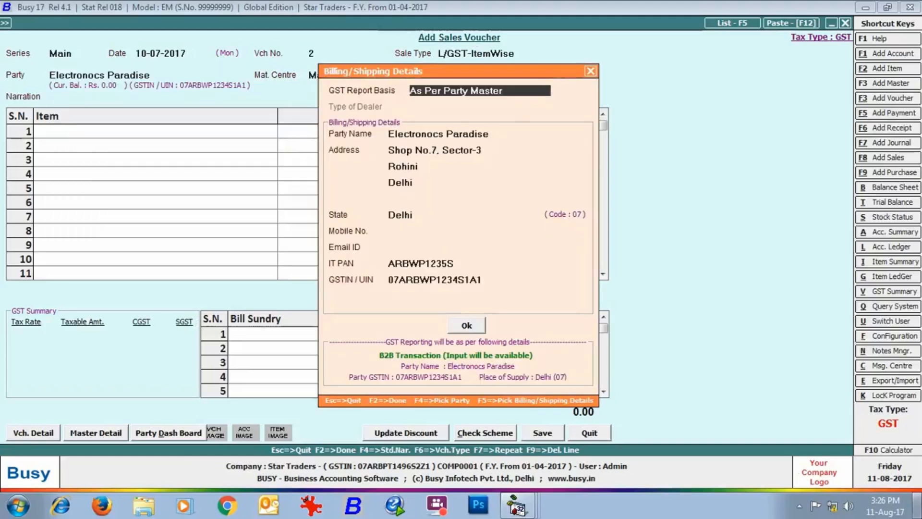
pyautogui.press('Return')
# Step: Bill one Sony Bravia TV and accept its 28% GST breakdown
pyautogui.press('Return')
pyautogui.press('Return')
pyautogui.write('s')
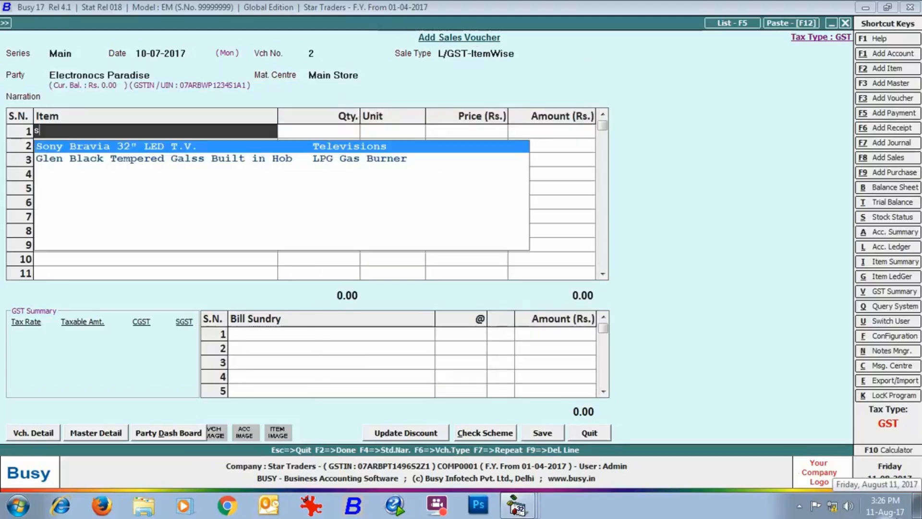
pyautogui.press('Return')
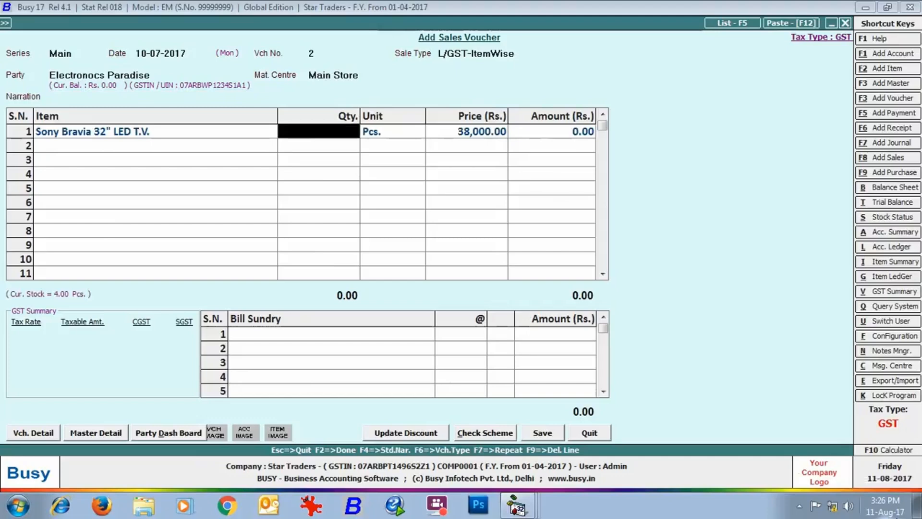
pyautogui.write('1')
pyautogui.press('Return')
pyautogui.press('Return')
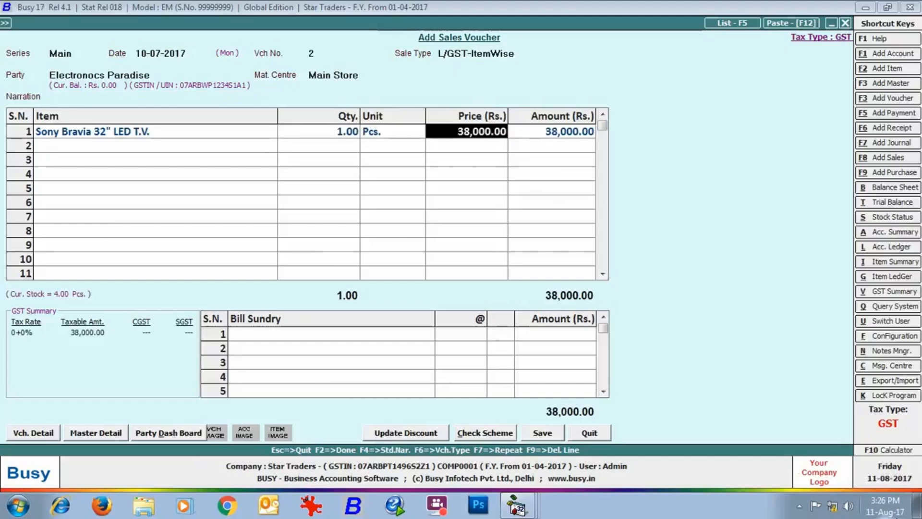
pyautogui.press('Return')
pyautogui.press('Return')
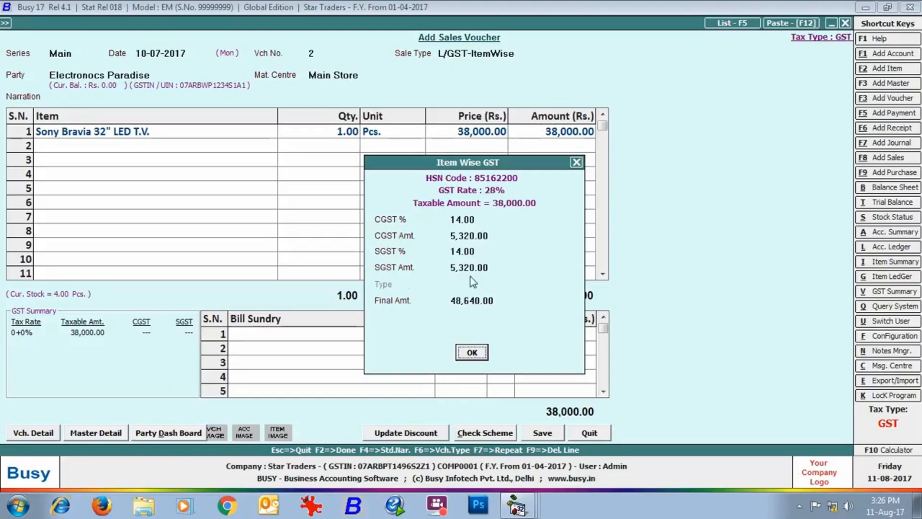
pyautogui.click(481, 357)
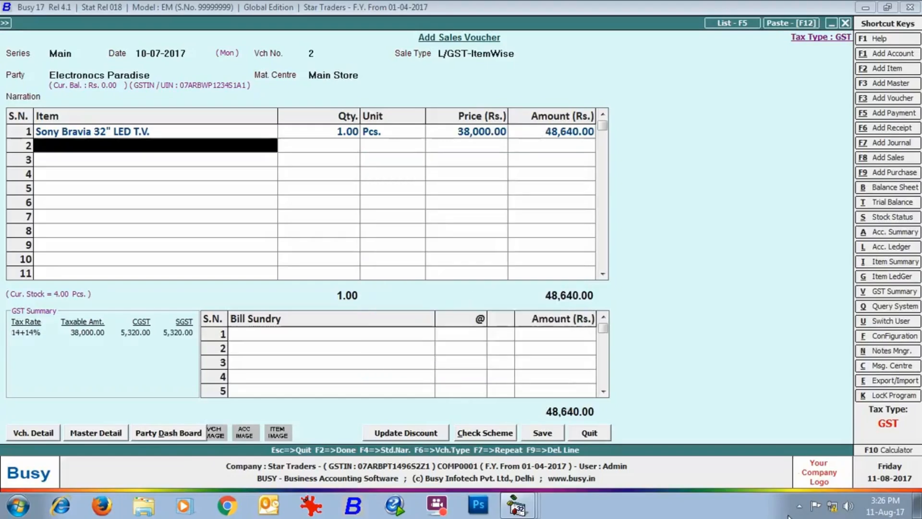
# Step: Add one Glen hob with 18% GST and save the 69,880.00 voucher
pyautogui.write('gle')
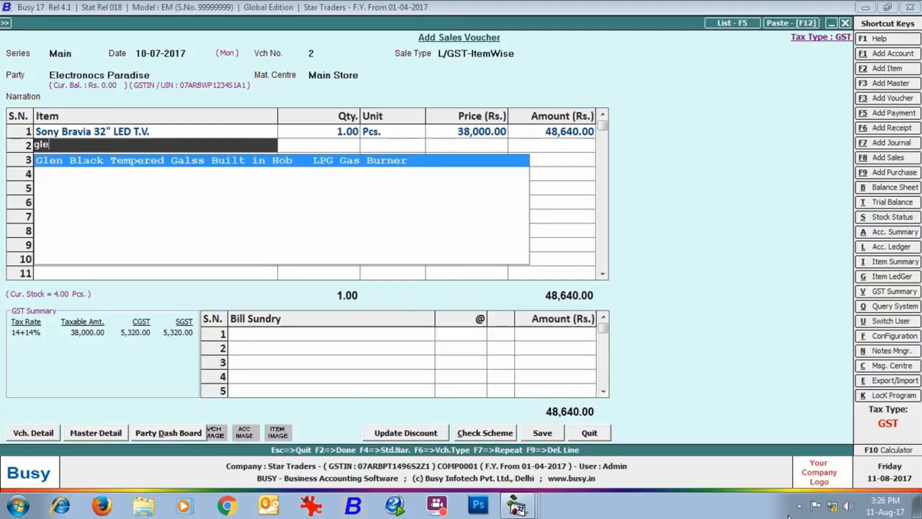
pyautogui.press('Return')
pyautogui.write('1')
pyautogui.press('Return')
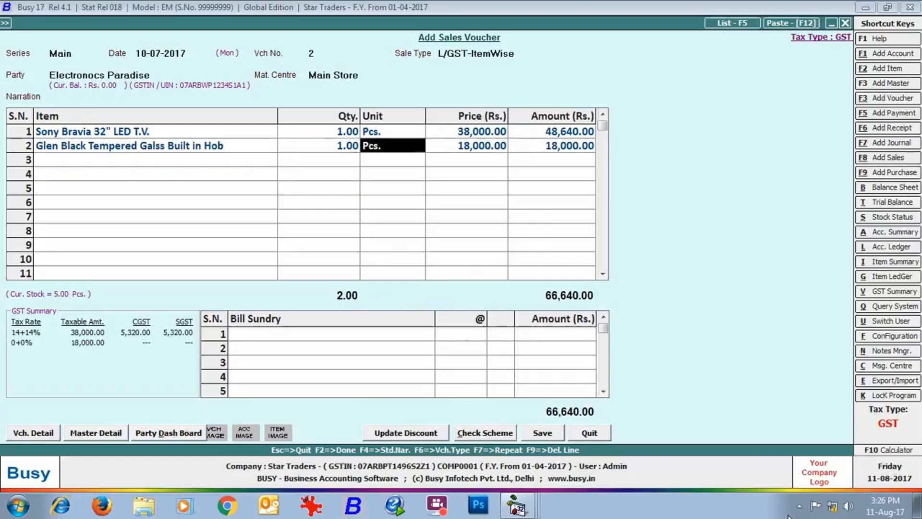
pyautogui.press('Return')
pyautogui.press('Return')
pyautogui.press('Return')
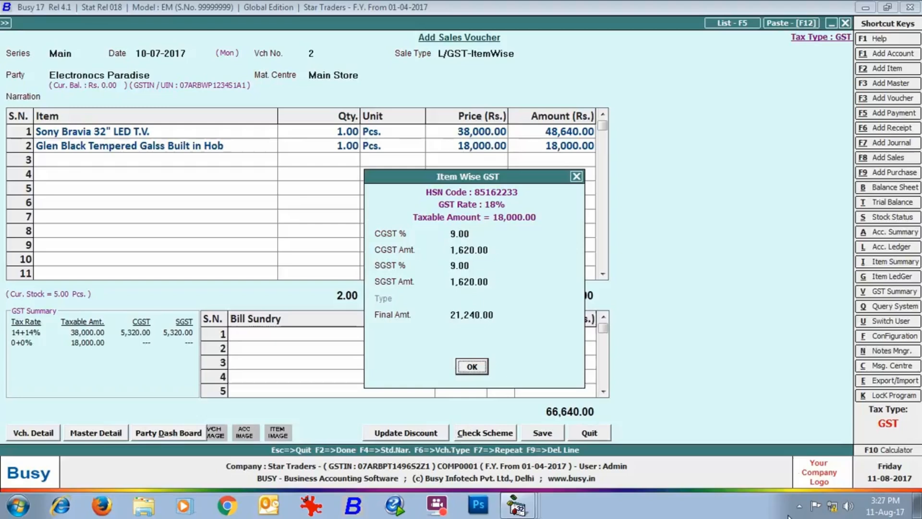
pyautogui.press('Return')
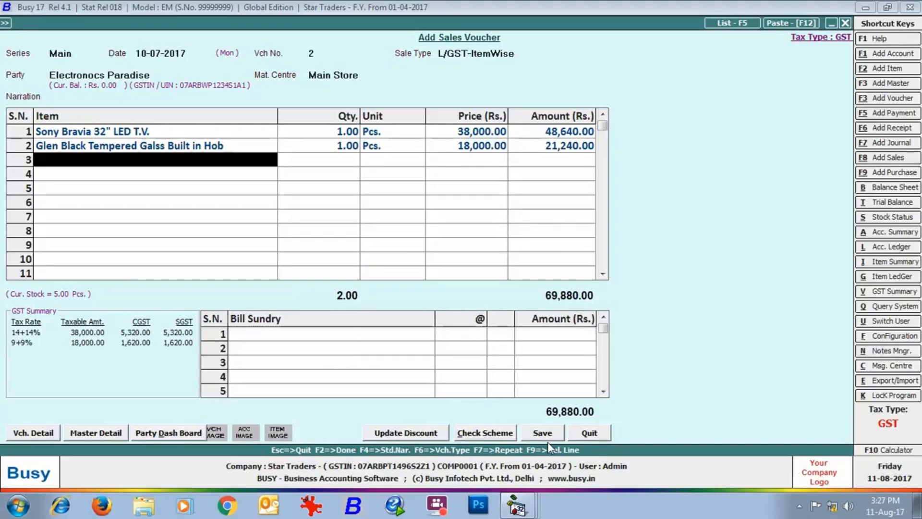
pyautogui.click(533, 436)
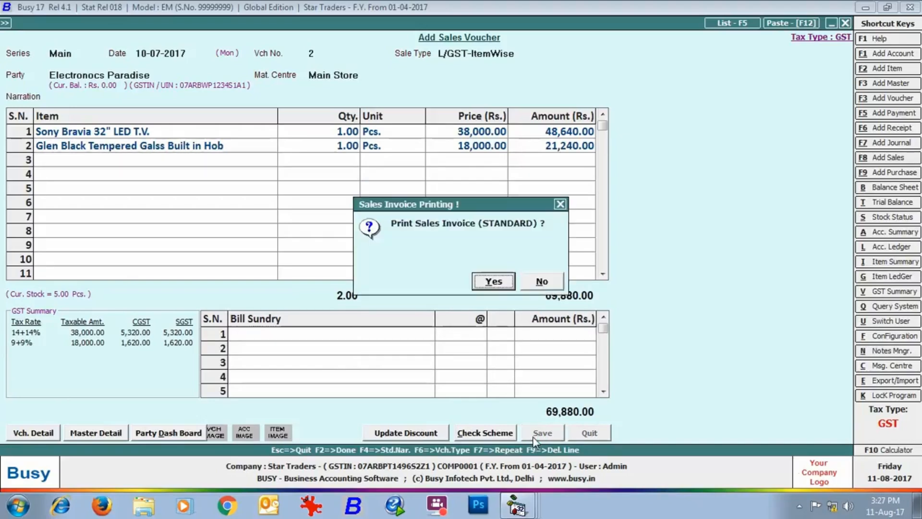
# Step: Preview invoice 2 in STANDARD format down to its 69,880.00 total, then close it for voucher 3
pyautogui.click(494, 281)
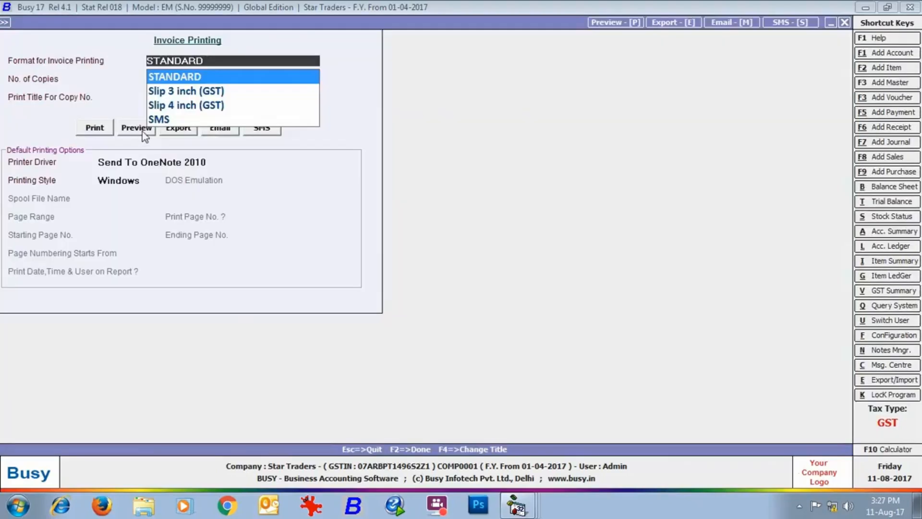
pyautogui.click(143, 131)
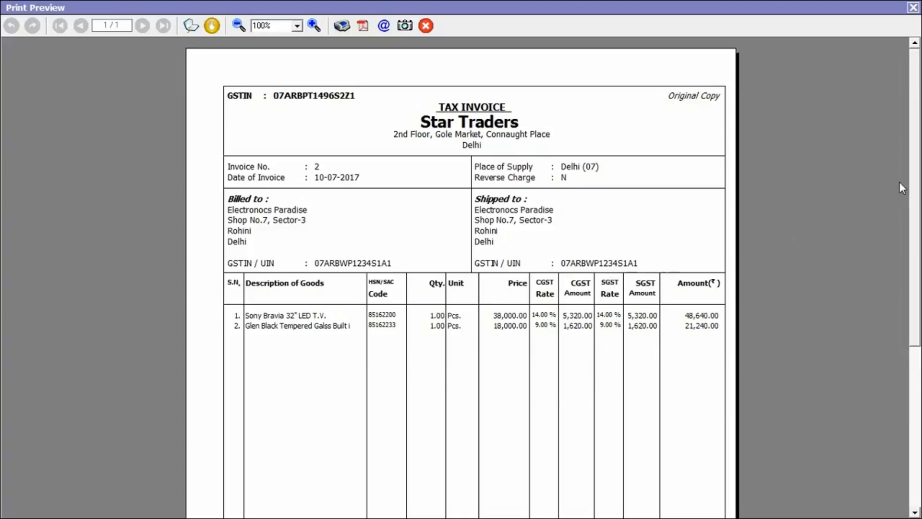
pyautogui.moveTo(914, 173); pyautogui.dragTo(914, 339)
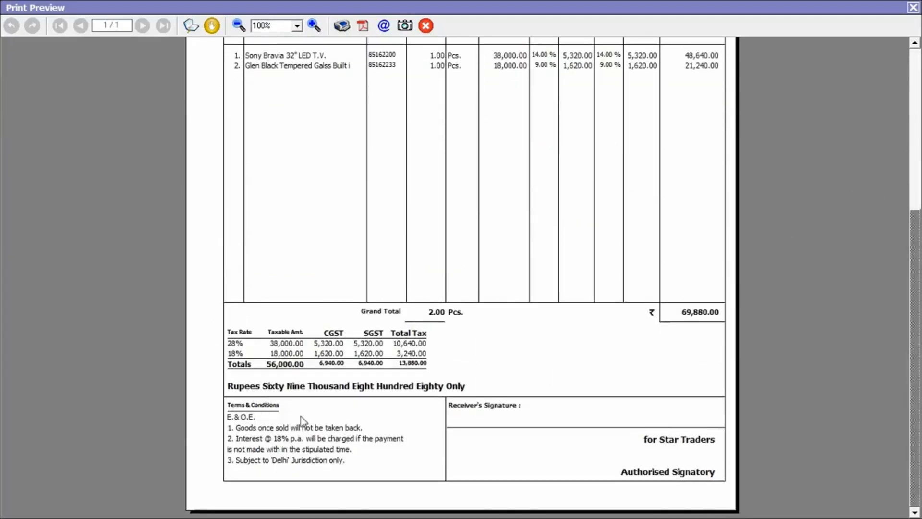
pyautogui.click(913, 7)
pyautogui.press('Return')
pyautogui.press('Return')
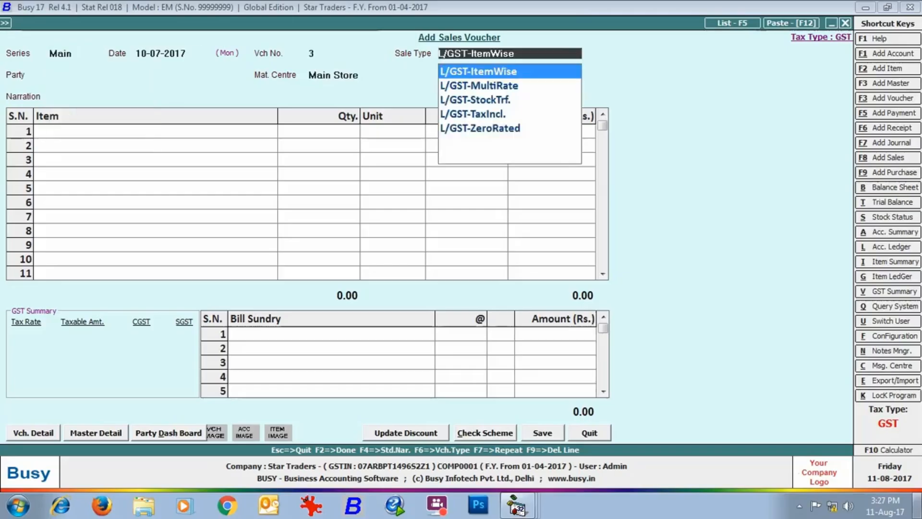
pyautogui.press('BackSpace')
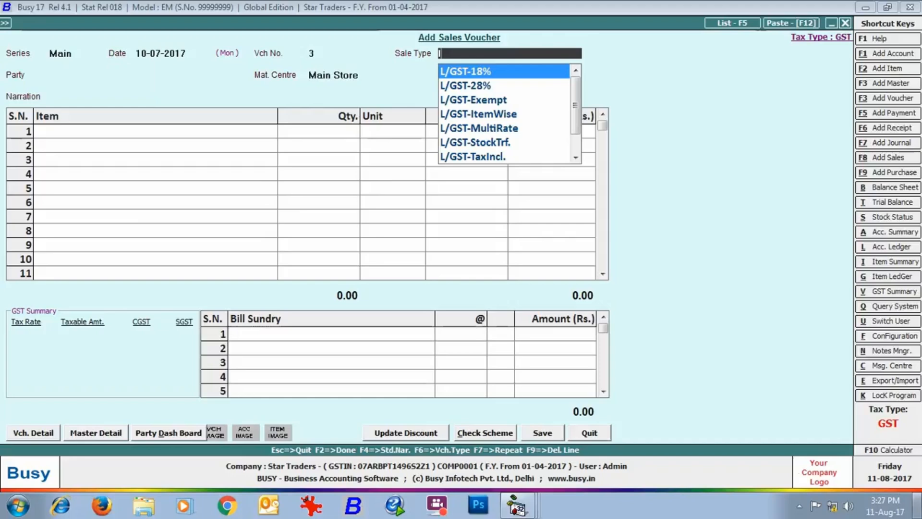
# Step: Set sale type L/GST-18% with party Cash, Billing/Shipping Details basis and Registered dealer type
pyautogui.press('Return')
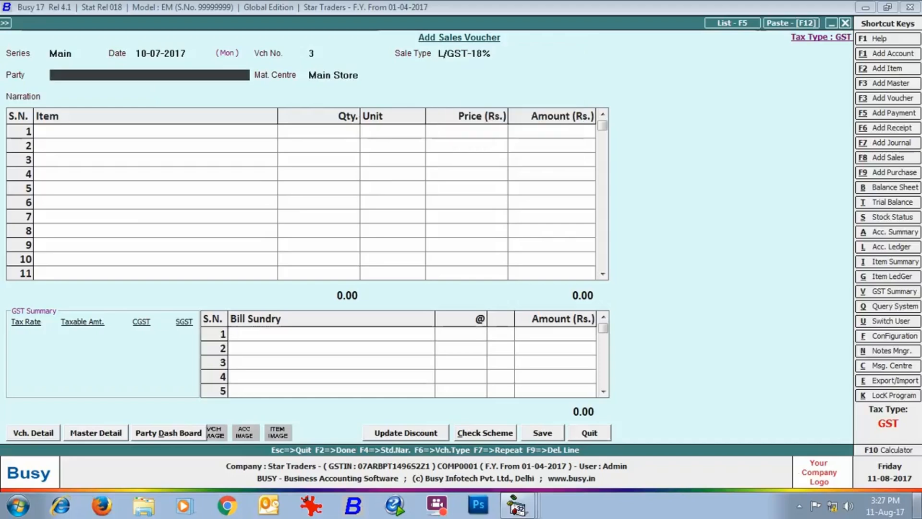
pyautogui.write('cash')
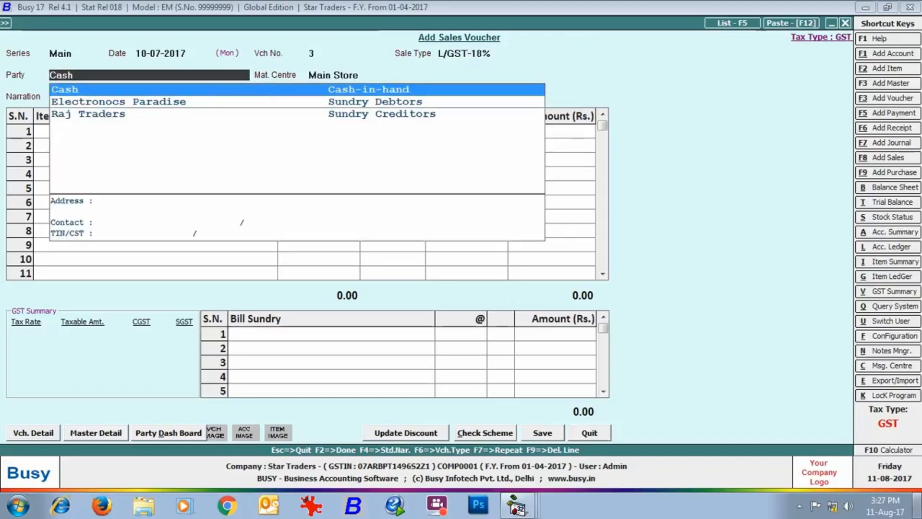
pyautogui.press('Return')
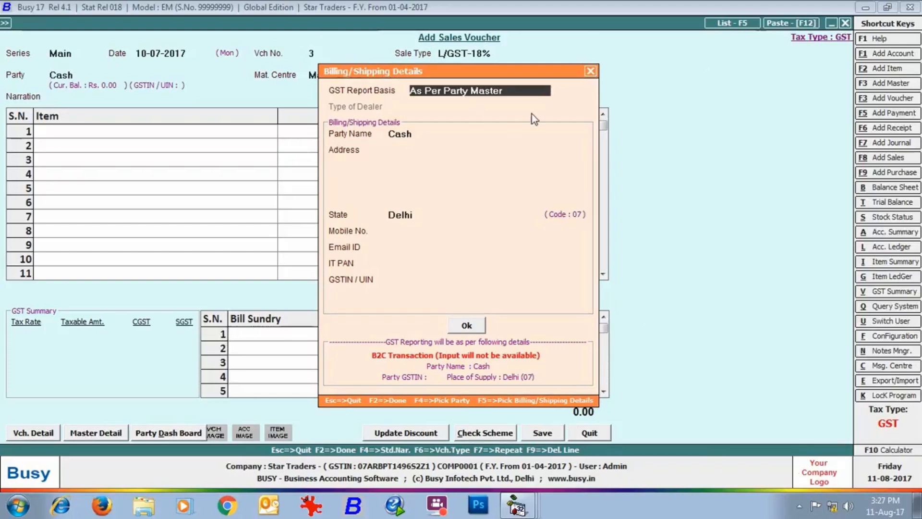
pyautogui.press('space')
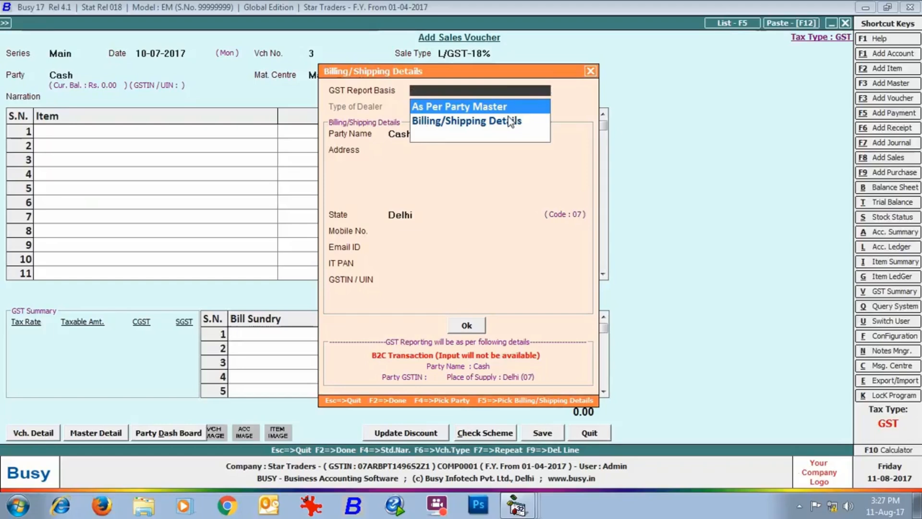
pyautogui.press('Down')
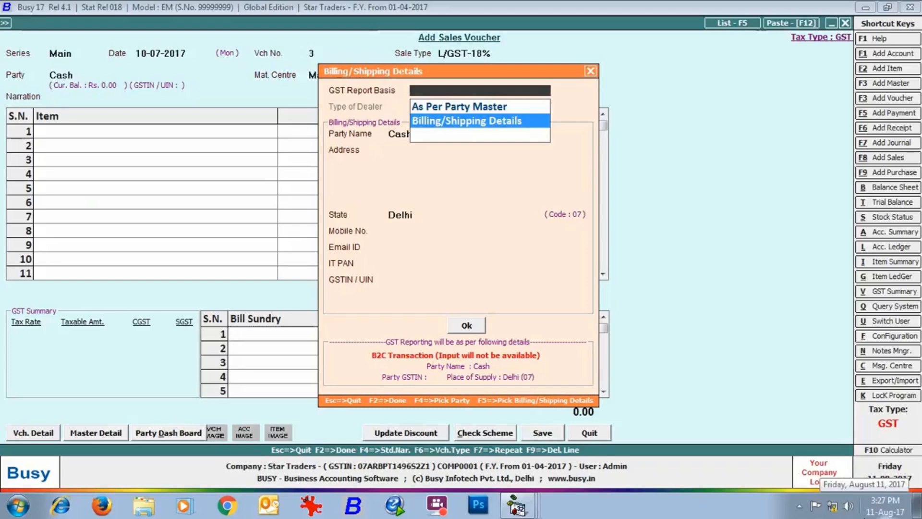
pyautogui.press('Return')
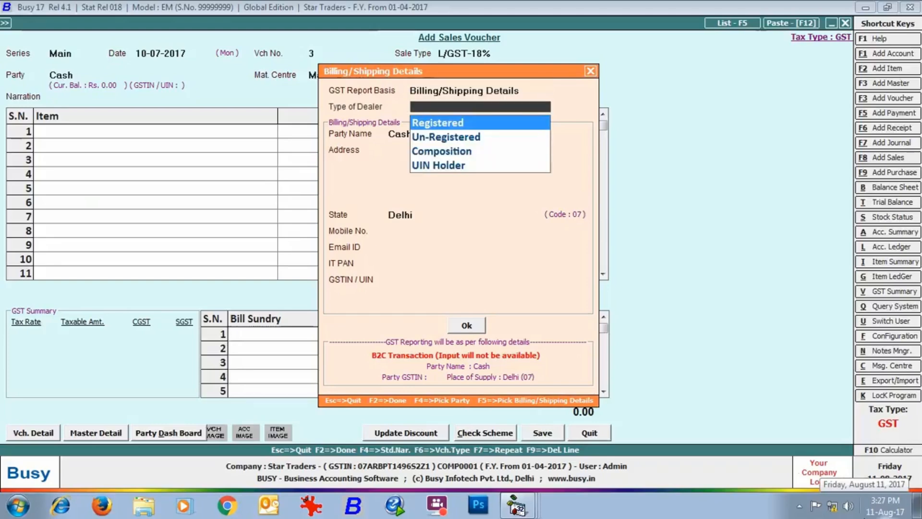
pyautogui.press('Return')
# Step: Enter Durha Electronics as the billing party with its Delhi address and GSTIN
pyautogui.press('Return')
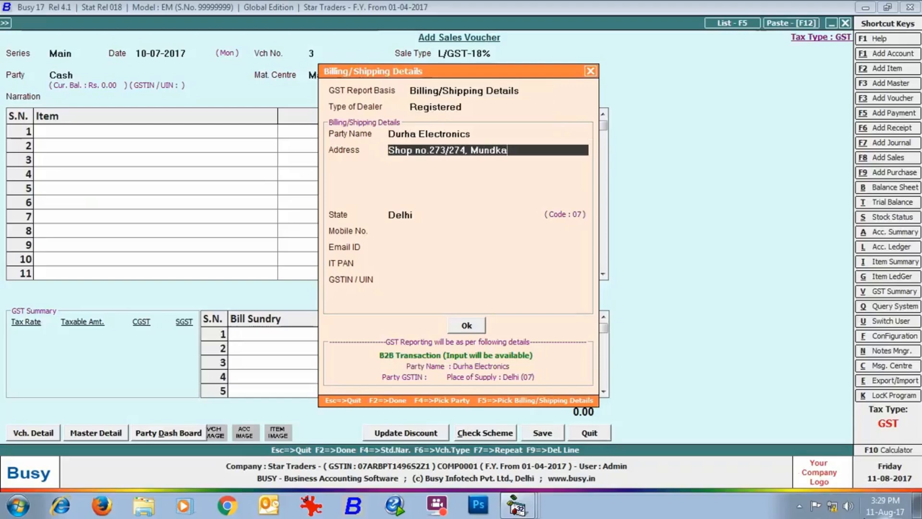
pyautogui.press('Return')
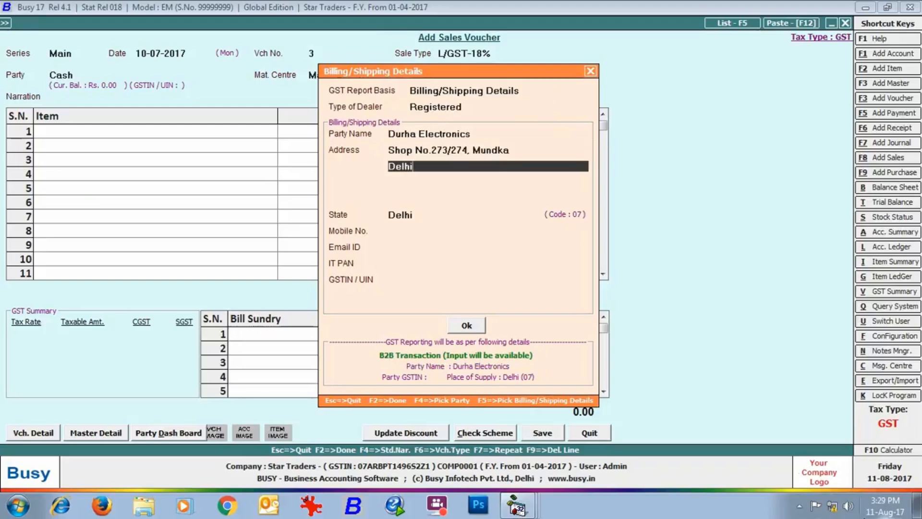
pyautogui.press('Return')
pyautogui.press('Return')
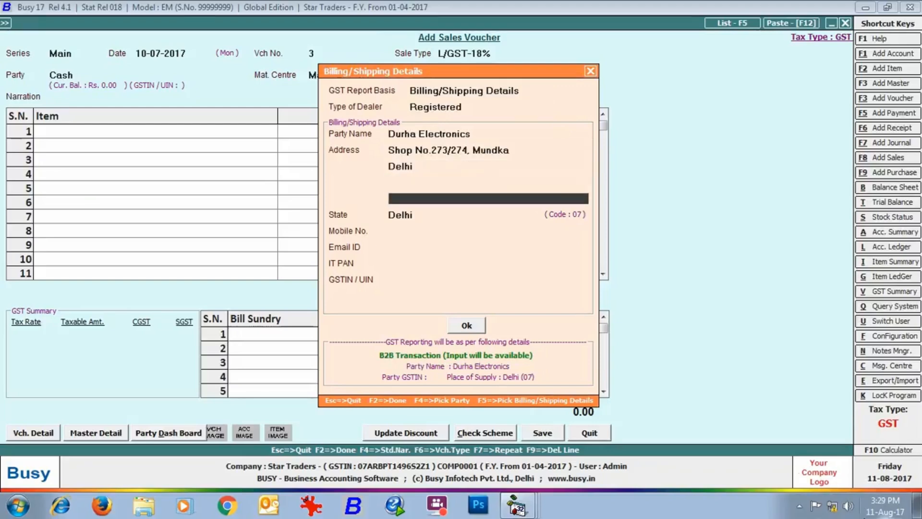
pyautogui.press('Return')
pyautogui.press('Return')
pyautogui.press('Return')
pyautogui.press('Return')
pyautogui.press('Return')
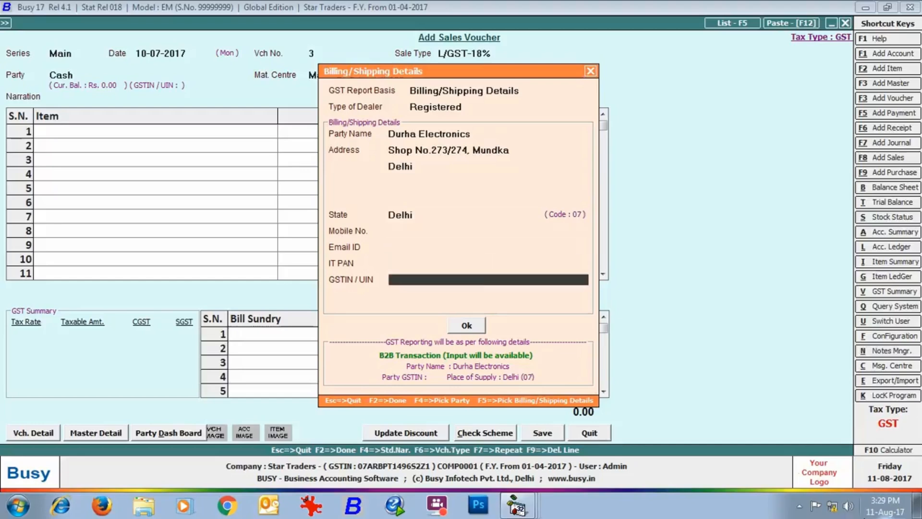
pyautogui.press('Return')
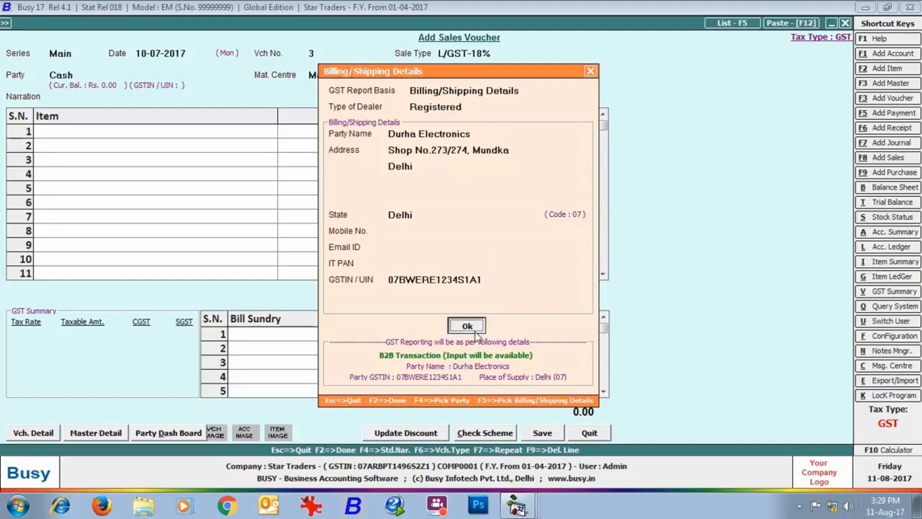
pyautogui.click(475, 331)
# Step: Bill one Glen hob with CGST and SGST sundries and save the 21,240.00 voucher
pyautogui.press('Return')
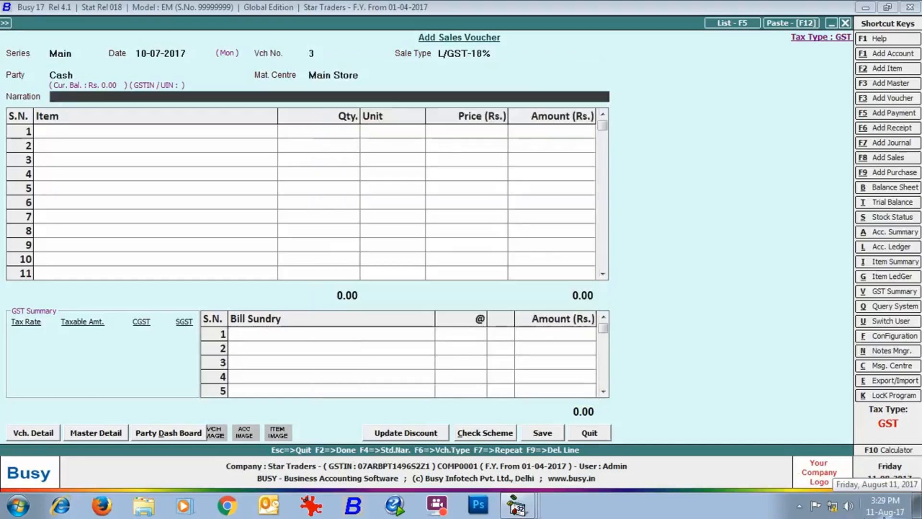
pyautogui.press('Return')
pyautogui.write('gle')
pyautogui.press('Return')
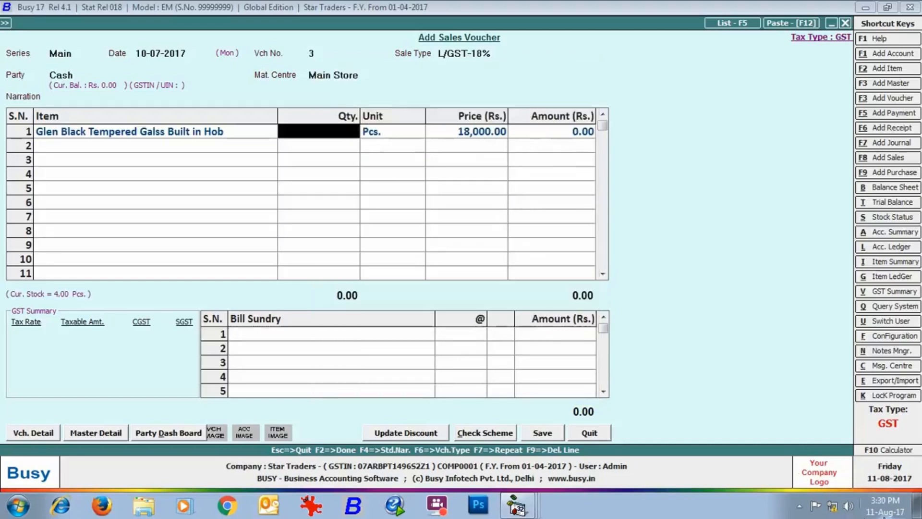
pyautogui.write('1')
pyautogui.press('Return')
pyautogui.press('Return')
pyautogui.press('Return')
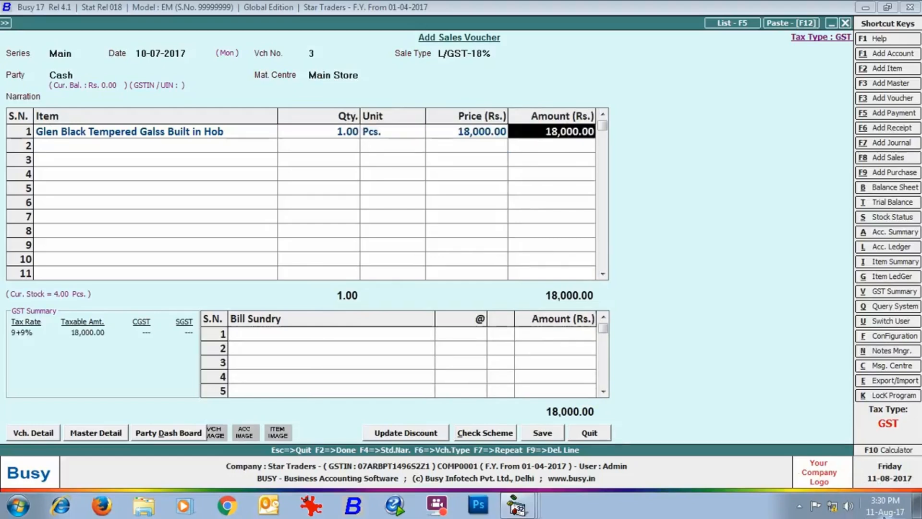
pyautogui.press('Return')
pyautogui.write('cgst')
pyautogui.press('Return')
pyautogui.press('Return')
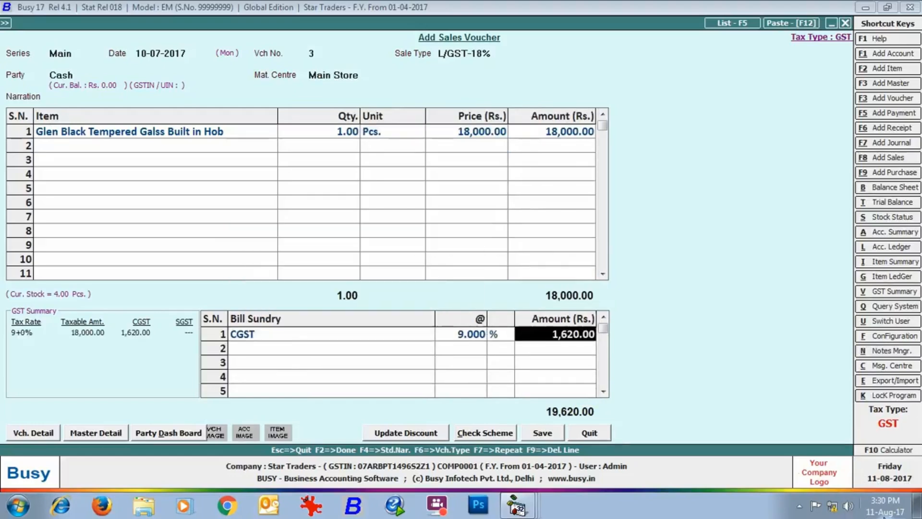
pyautogui.press('Return')
pyautogui.write('sgst')
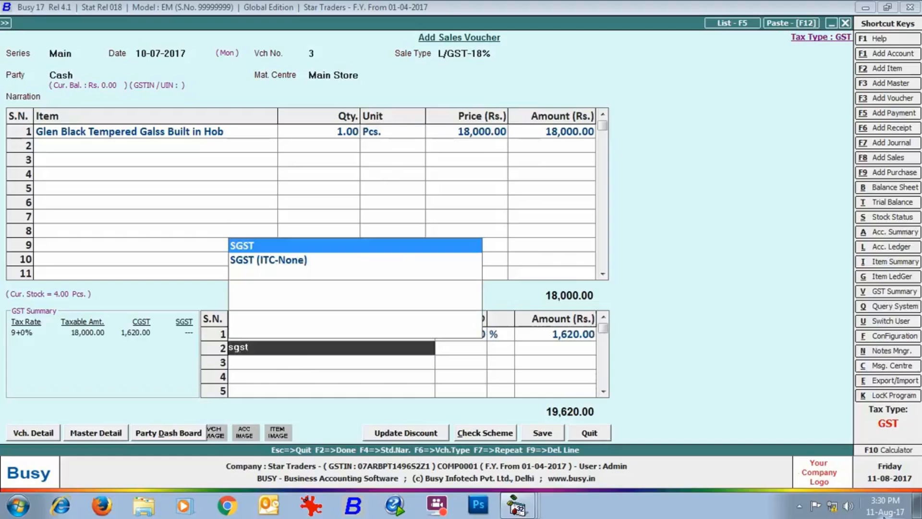
pyautogui.press('Return')
pyautogui.press('Return')
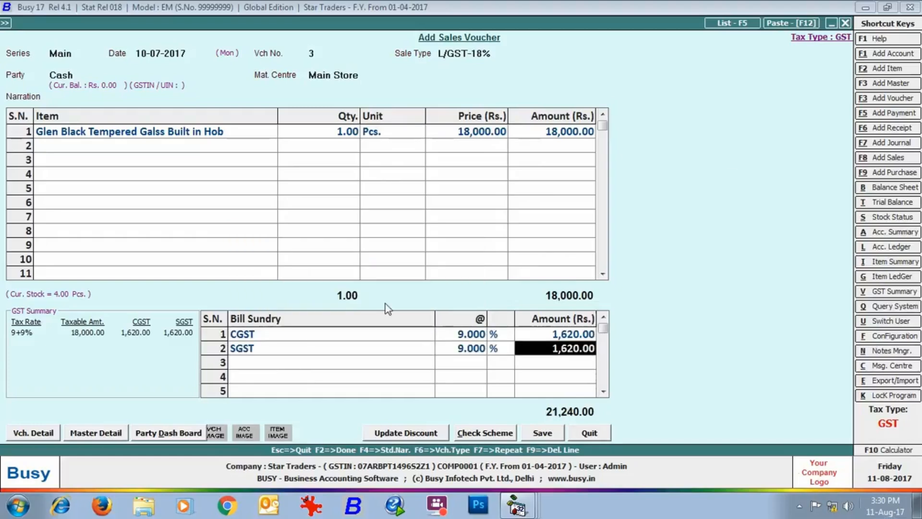
pyautogui.click(528, 434)
# Step: Preview invoice 3 down to its 21,240.00 total, then close it and start voucher 4
pyautogui.click(494, 281)
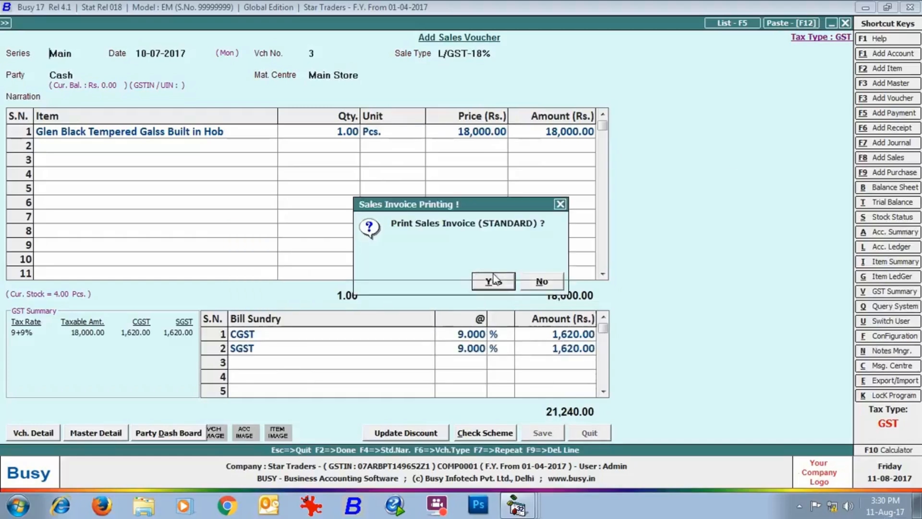
pyautogui.click(142, 131)
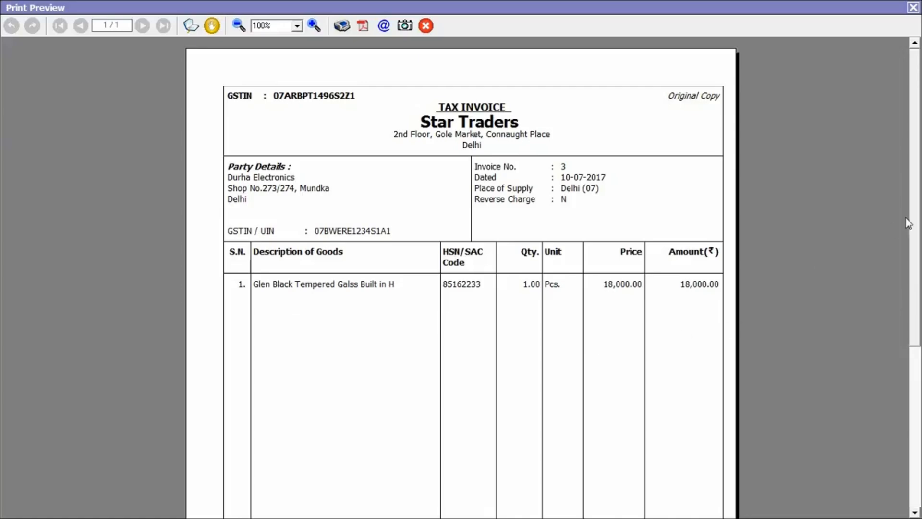
pyautogui.scroll(-5, 915, 219)
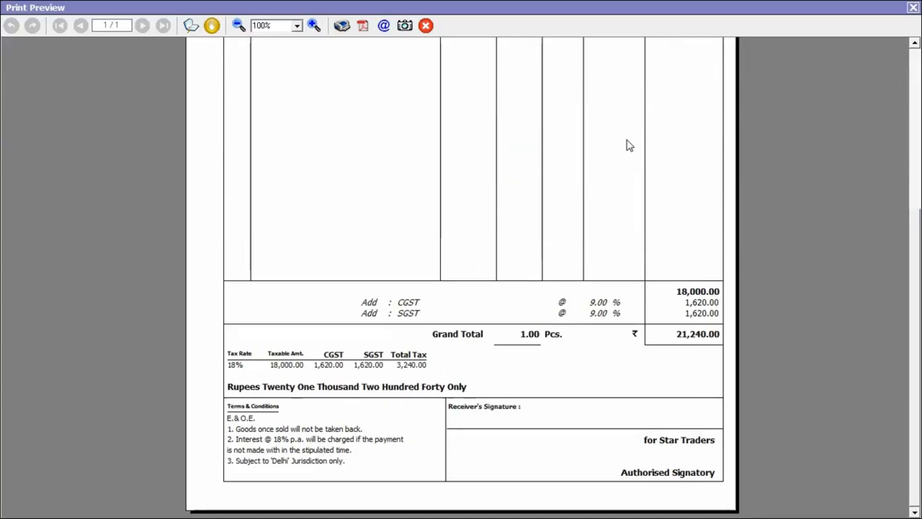
pyautogui.press('Escape')
pyautogui.press('Return')
pyautogui.press('Return')
# Step: Set sale type I/GST-MultiRate with party Arnav Enterprises and its billing details
pyautogui.press('Down')
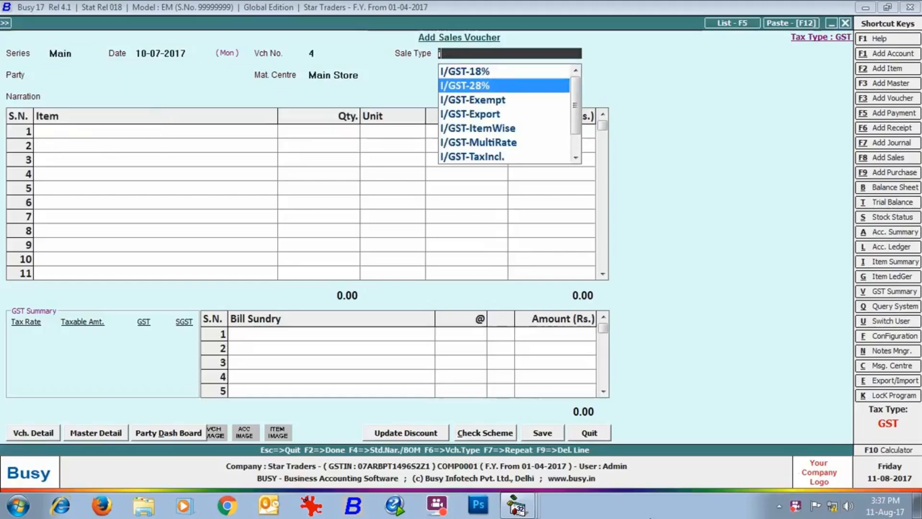
pyautogui.press('Down')
pyautogui.press('Down')
pyautogui.press('Down')
pyautogui.press('Down')
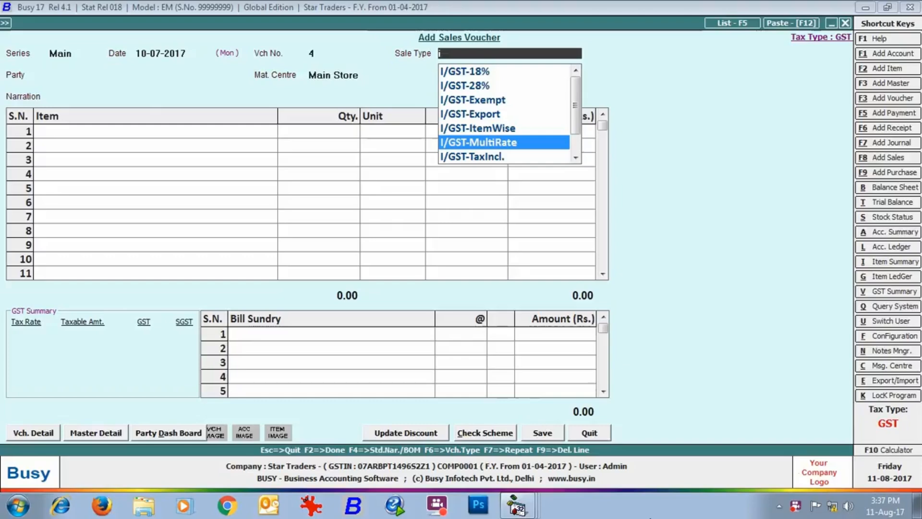
pyautogui.press('Return')
pyautogui.write('arn')
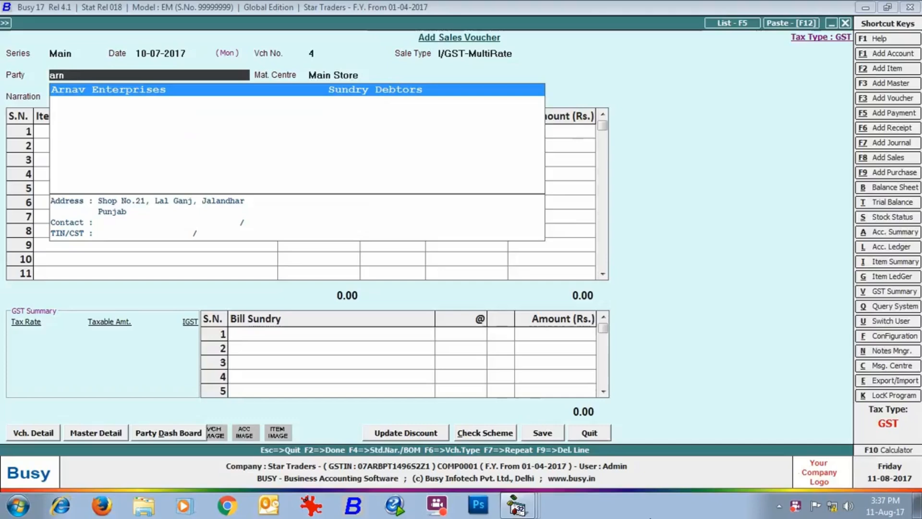
pyautogui.press('Return')
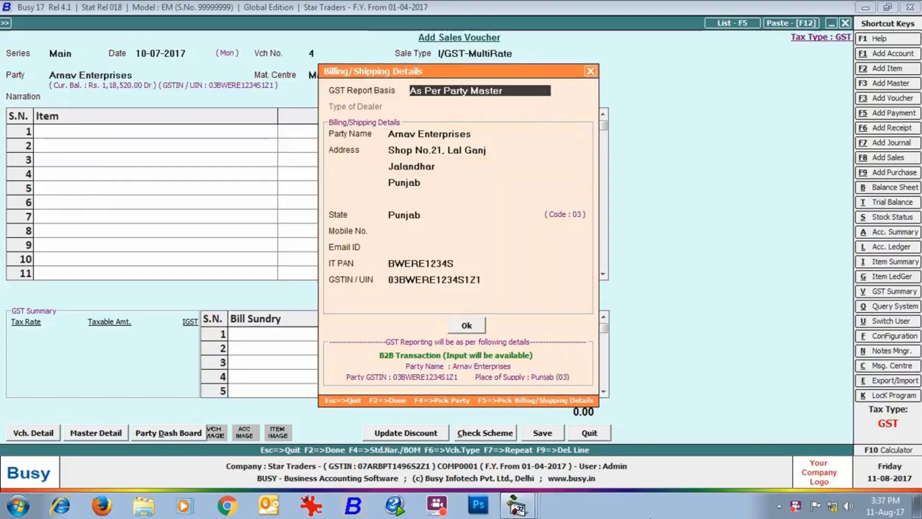
pyautogui.press('Return')
pyautogui.press('Return')
# Step: Bill 2 Glen hobs and 2 Sony Bravia TVs
pyautogui.press('Return')
pyautogui.write('gle')
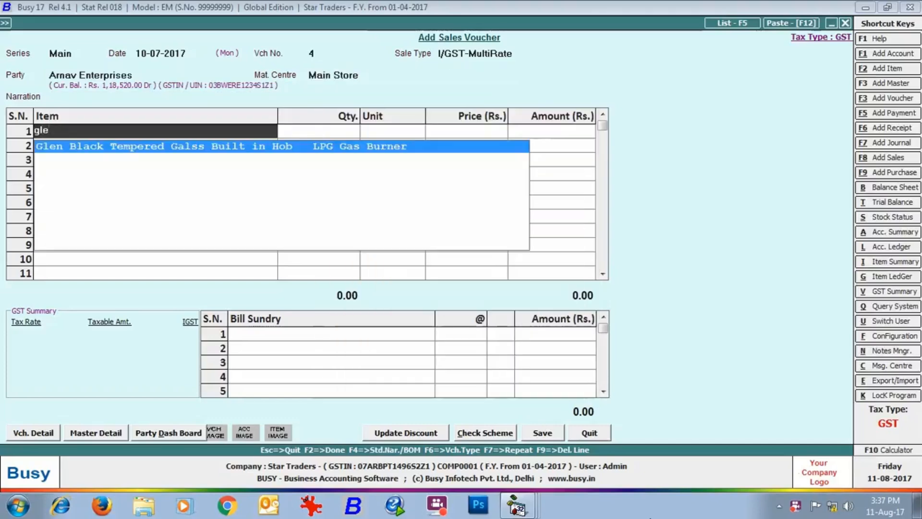
pyautogui.press('Return')
pyautogui.write('2')
pyautogui.press('Return')
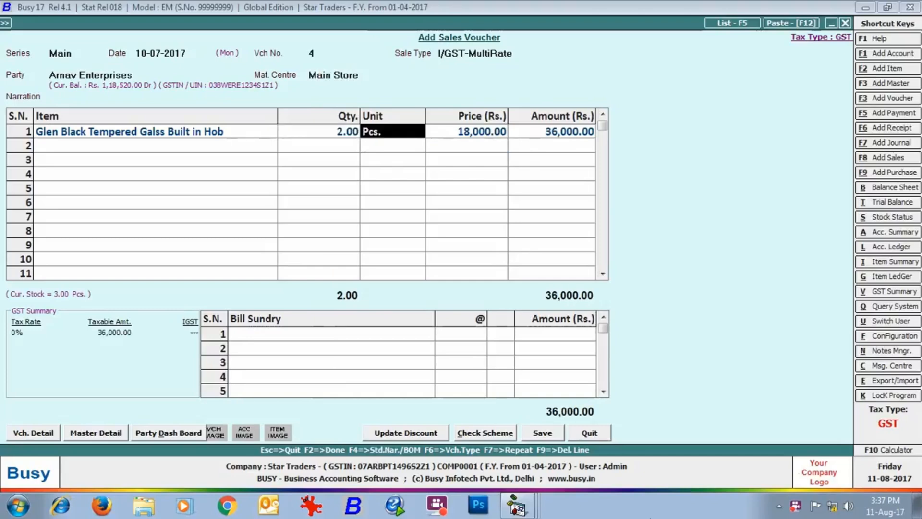
pyautogui.press('Return')
pyautogui.press('Return')
pyautogui.press('Return')
pyautogui.write('so')
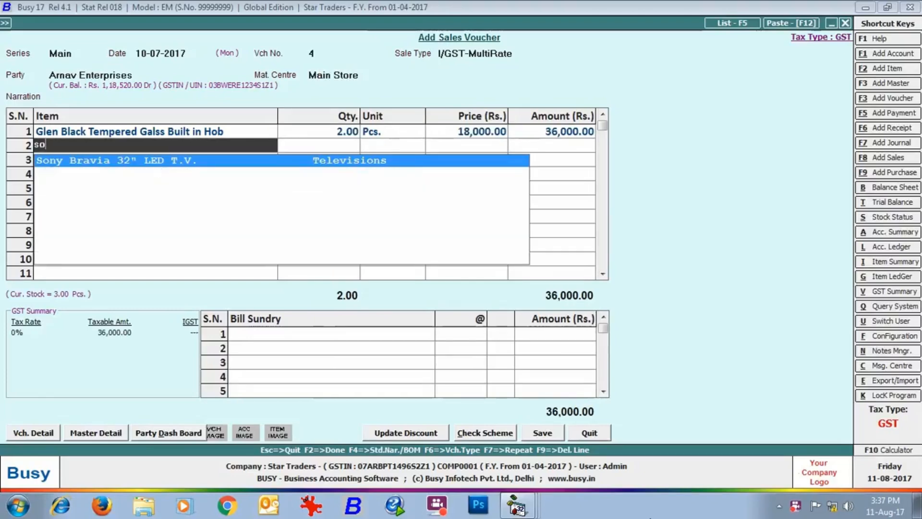
pyautogui.press('Return')
pyautogui.write('2')
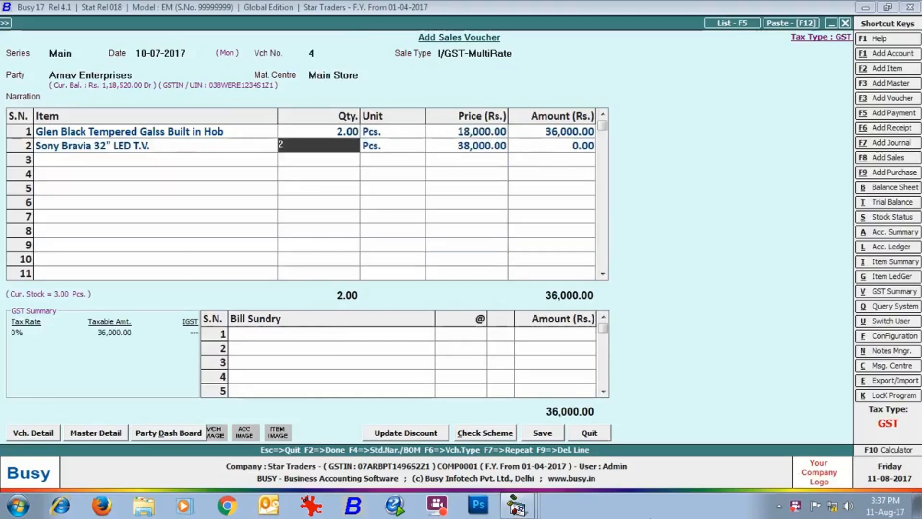
pyautogui.press('Return')
pyautogui.press('Return')
pyautogui.press('Return')
pyautogui.press('Return')
pyautogui.press('Return')
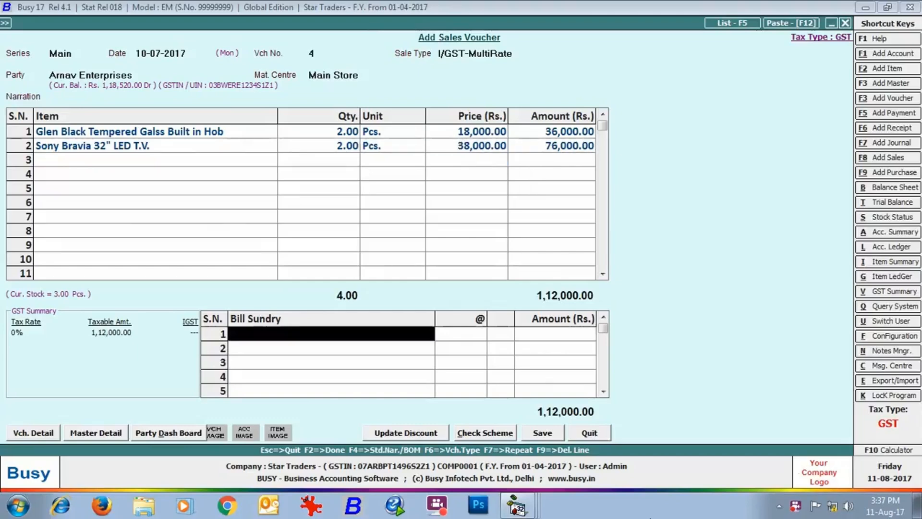
# Step: Add IGST sundries at 18% and 28%, then save the 1,39,760.00 voucher
pyautogui.write('igst')
pyautogui.press('Return')
pyautogui.write('18')
pyautogui.press('Return')
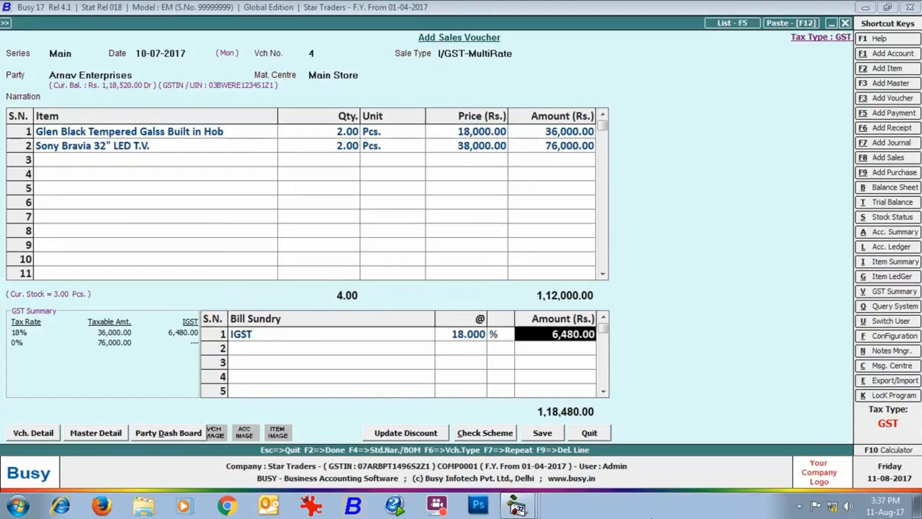
pyautogui.press('Return')
pyautogui.write('igst')
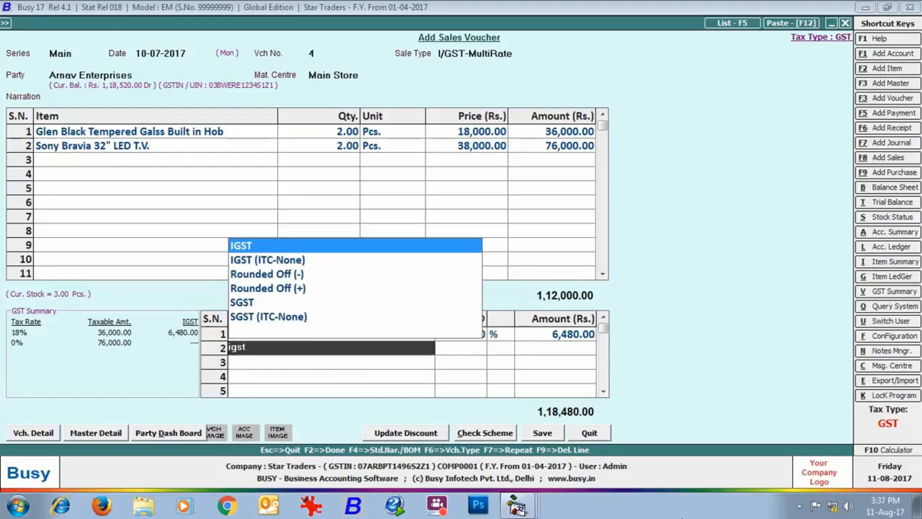
pyautogui.press('Return')
pyautogui.write('28')
pyautogui.press('Return')
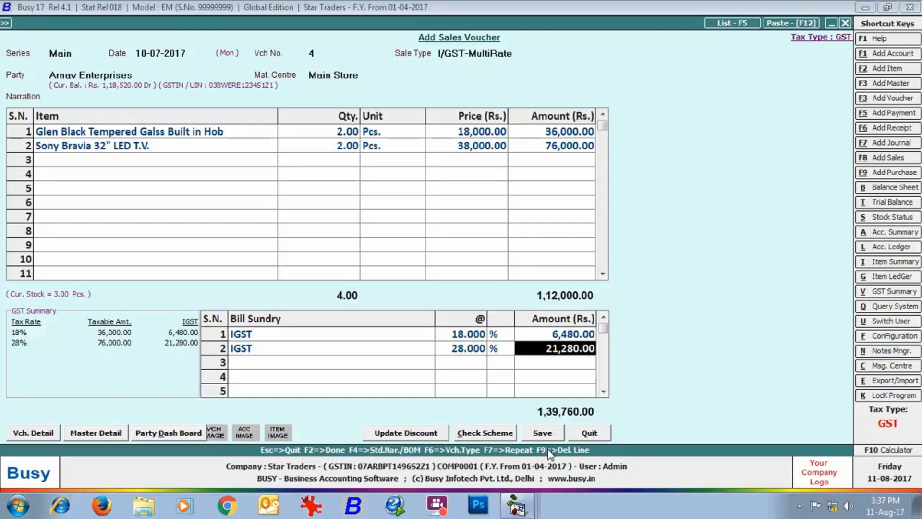
pyautogui.click(546, 435)
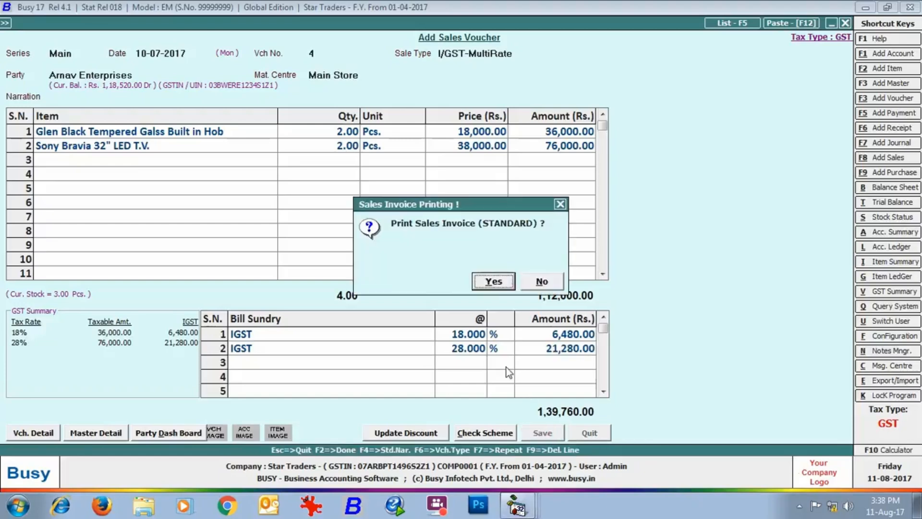
# Step: Preview invoice 4's 1,39,760.00 printout, then close it and start voucher 5
pyautogui.click(487, 285)
pyautogui.click(121, 130)
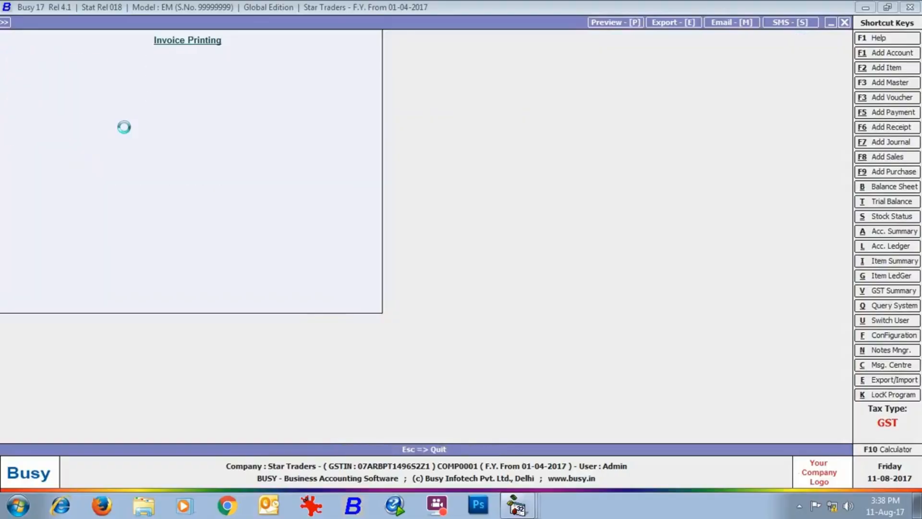
pyautogui.scroll(-5, 762, 292)
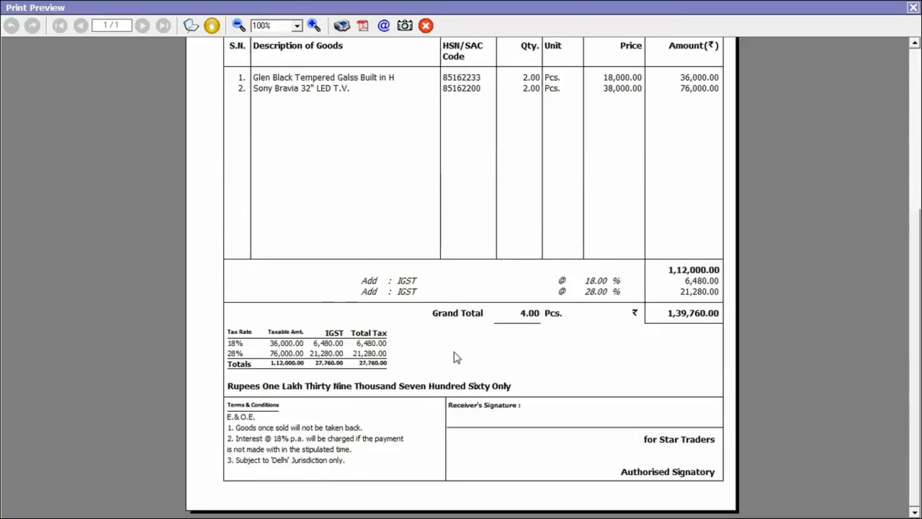
pyautogui.click(912, 7)
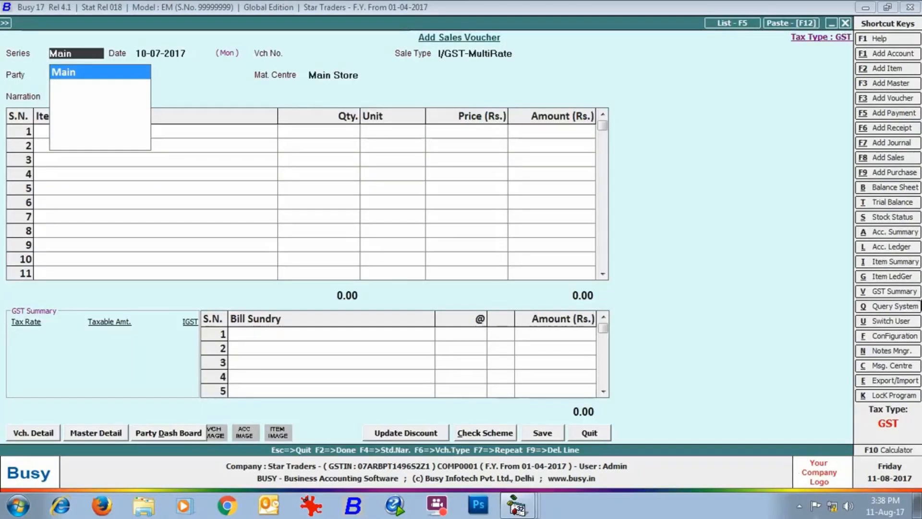
pyautogui.press('Return')
pyautogui.press('Return')
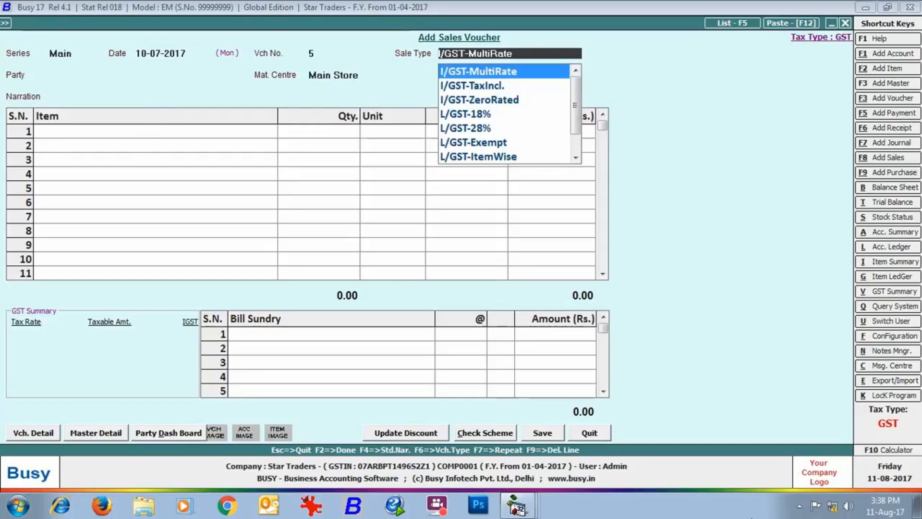
# Step: Set sale type L/GST-TaxIncl. for Electronocs Paradise and bill 2 Glen hobs
pyautogui.press('Down')
pyautogui.press('Down')
pyautogui.press('Down')
pyautogui.press('Down')
pyautogui.press('Down')
pyautogui.press('Down')
pyautogui.press('Down')
pyautogui.press('Down')
pyautogui.press('Down')
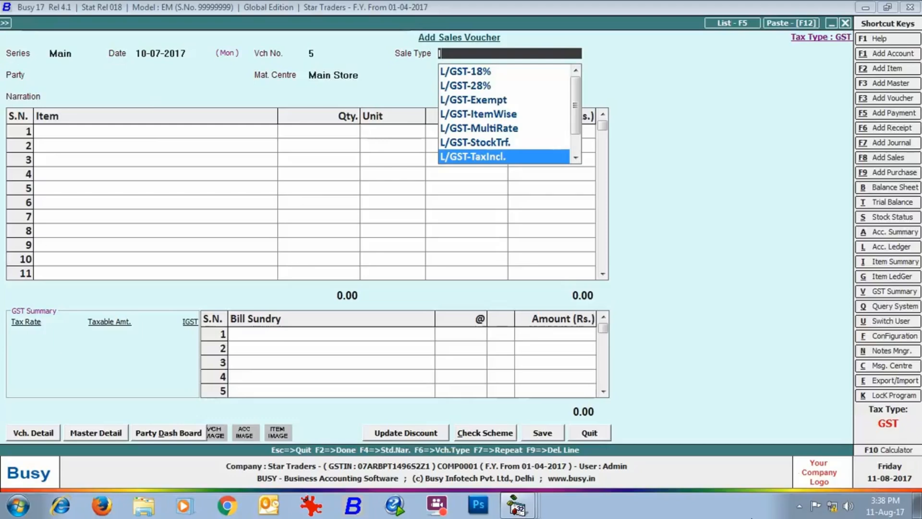
pyautogui.press('Return')
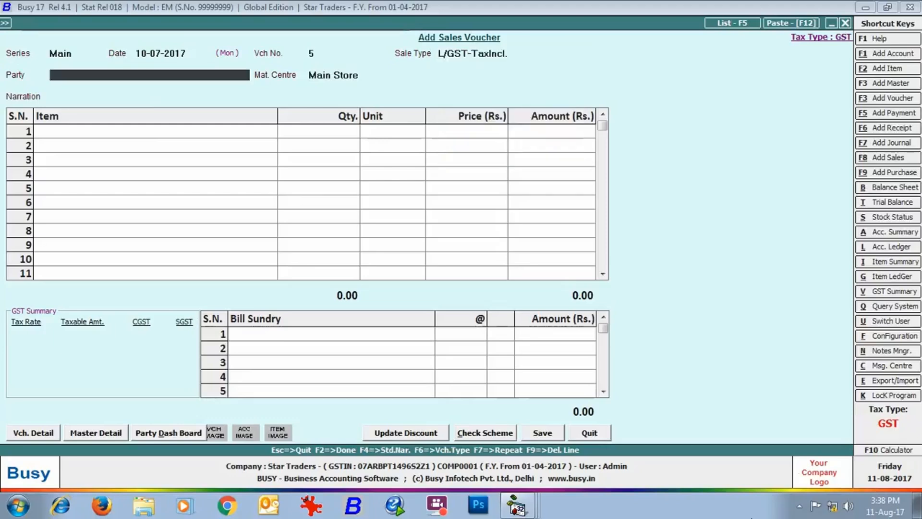
pyautogui.write('el')
pyautogui.press('Return')
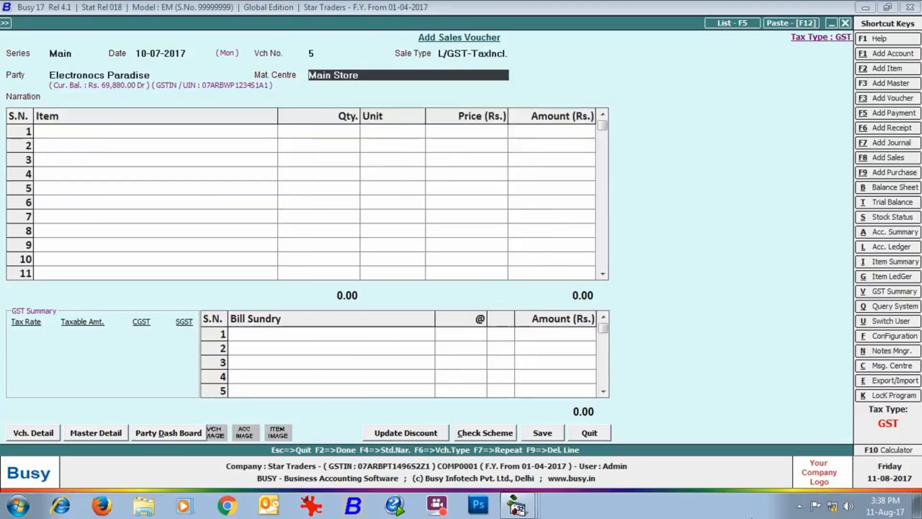
pyautogui.press('Return')
pyautogui.press('Return')
pyautogui.write('gl')
pyautogui.press('Return')
pyautogui.write('2')
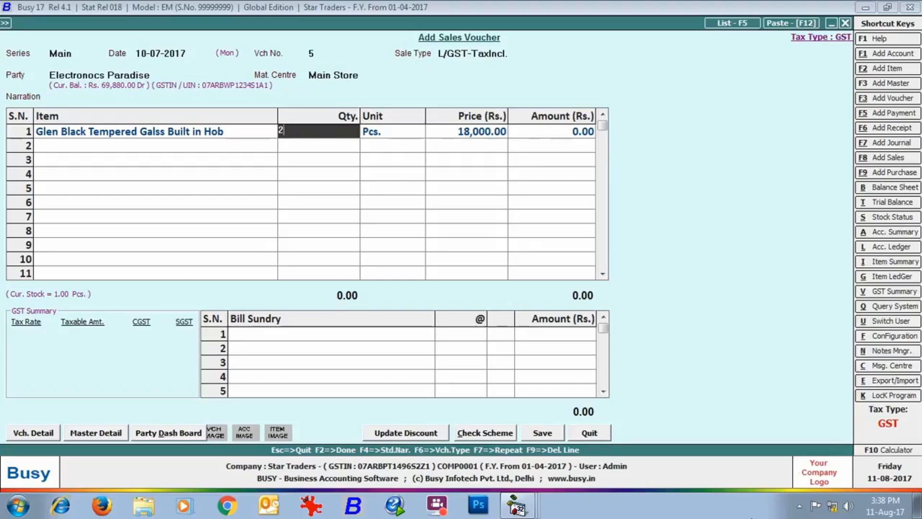
pyautogui.press('Return')
pyautogui.press('Return')
pyautogui.press('Return')
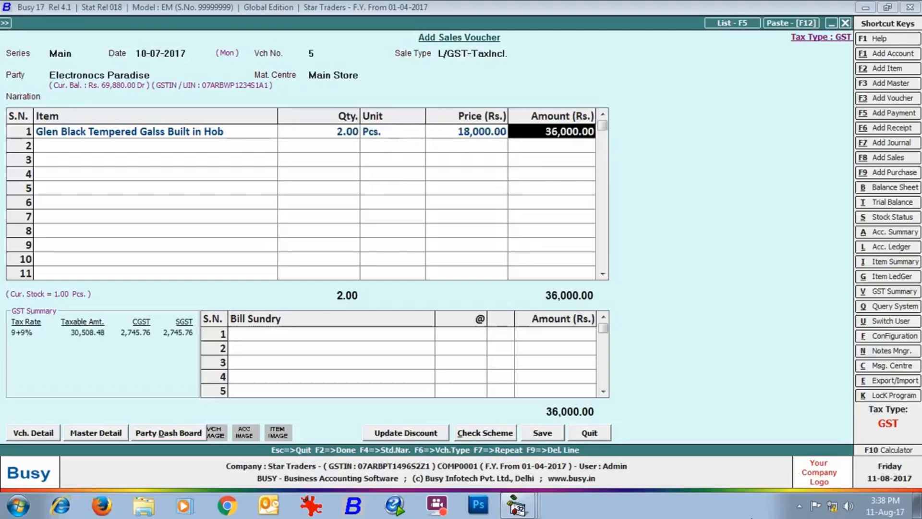
pyautogui.press('Return')
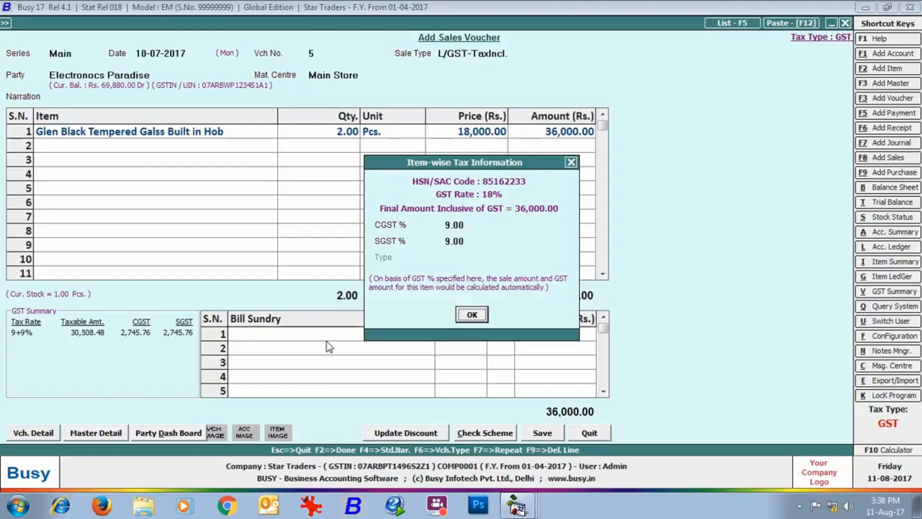
pyautogui.click(467, 315)
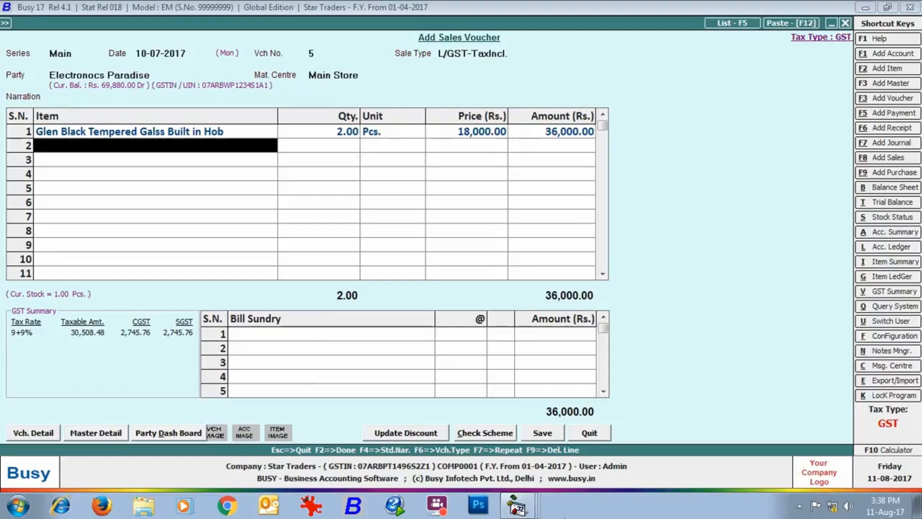
# Step: Add 2 Sony Bravia 32" LED T.V. in row 2 and save the 1,12,000.00 voucher
pyautogui.write('so')
pyautogui.press('Return')
pyautogui.write('2')
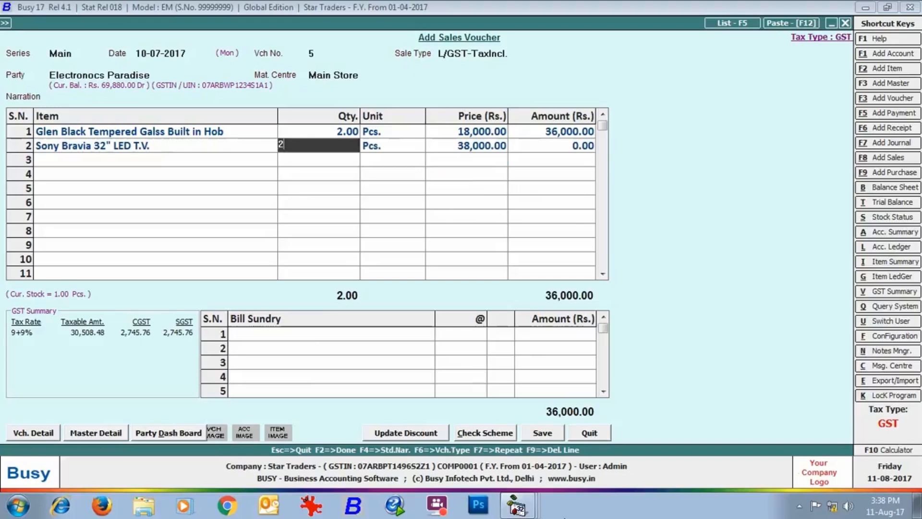
pyautogui.press('Return')
pyautogui.press('Return')
pyautogui.press('Return')
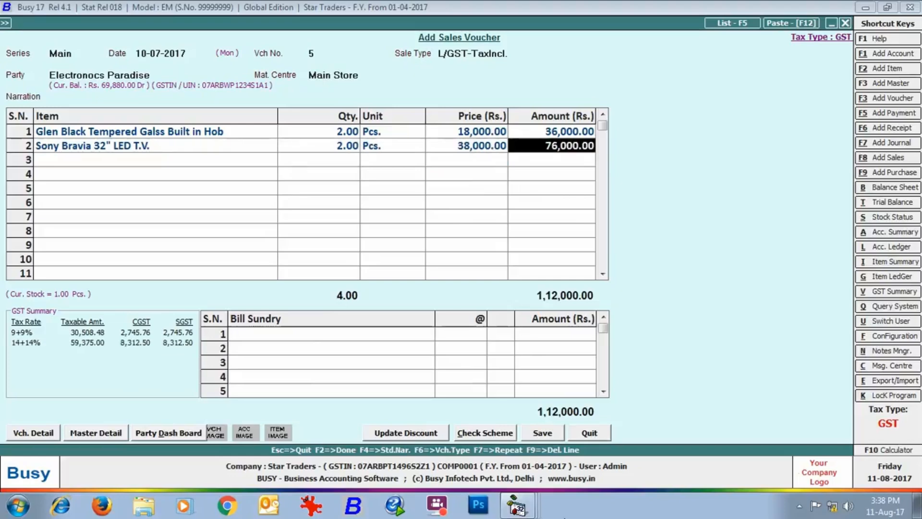
pyautogui.press('Return')
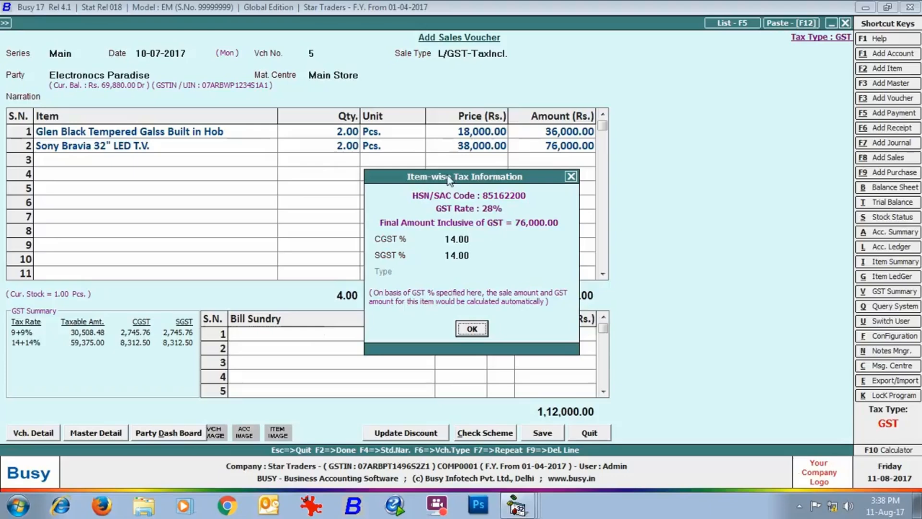
pyautogui.click(472, 329)
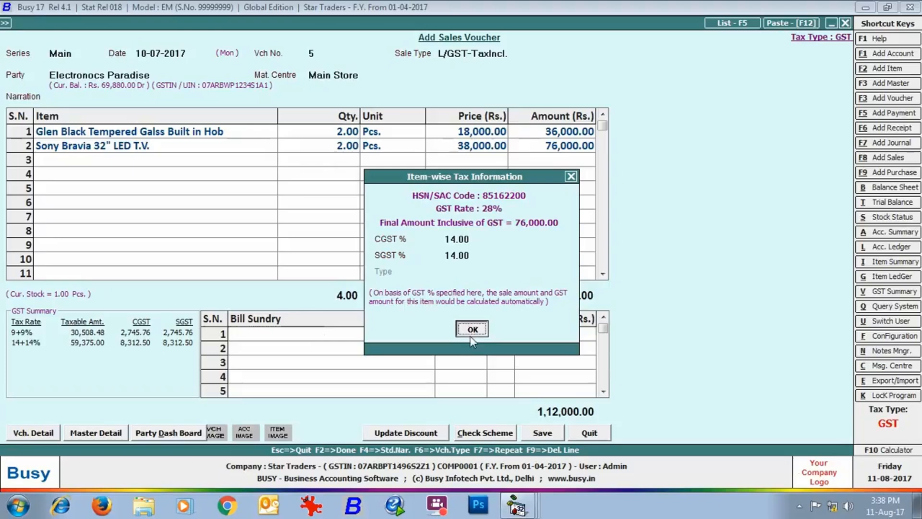
pyautogui.click(543, 432)
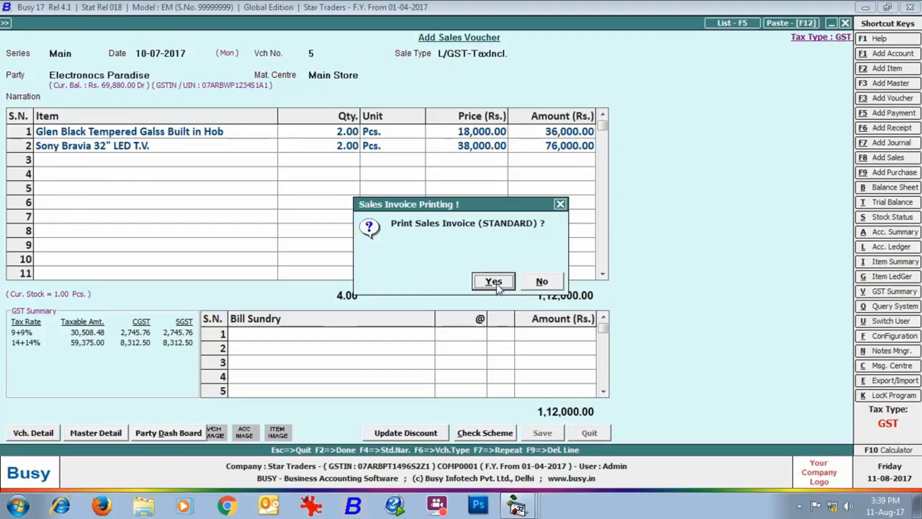
# Step: Preview Tax Invoice 5 with its 22,116.52 CGST/SGST split, then exit voucher entry
pyautogui.click(496, 282)
pyautogui.click(136, 128)
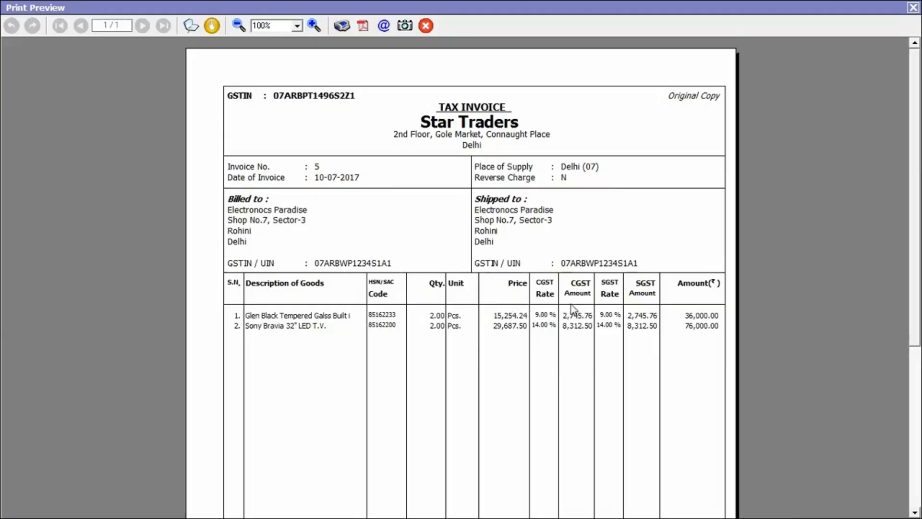
pyautogui.moveTo(915, 277); pyautogui.dragTo(914, 409)
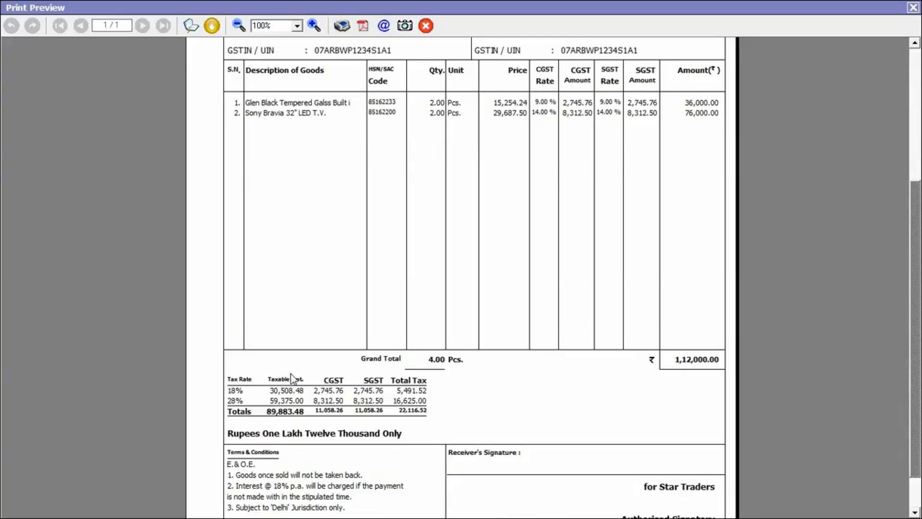
pyautogui.press('Escape')
pyautogui.press('Escape')
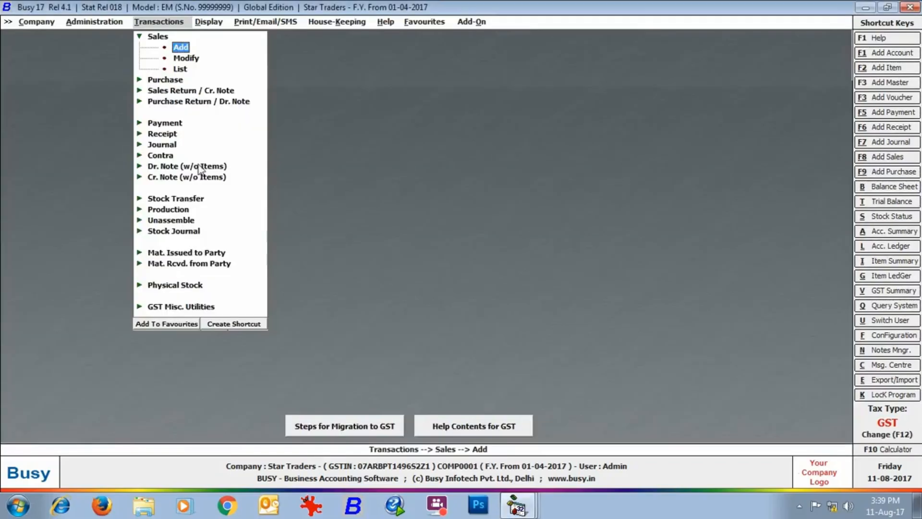
pyautogui.click(173, 123)
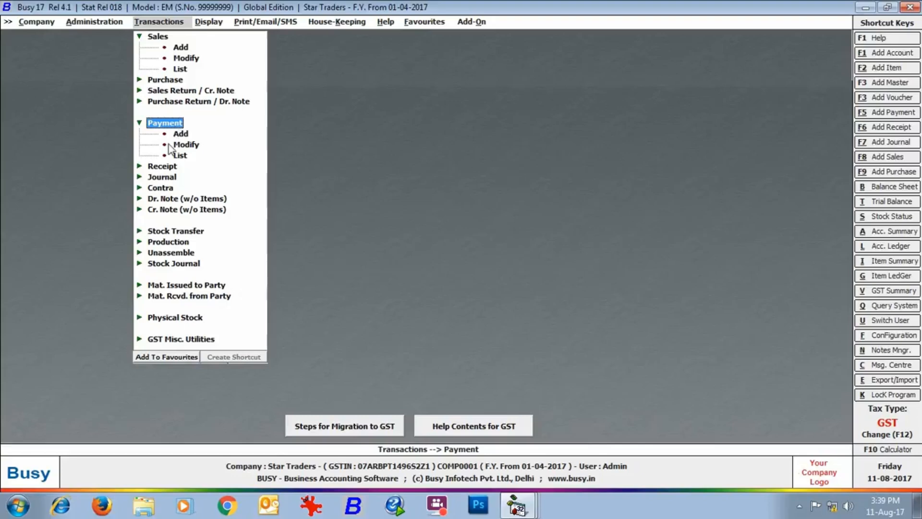
pyautogui.doubleClick(181, 134)
pyautogui.press('Return')
pyautogui.press('Return')
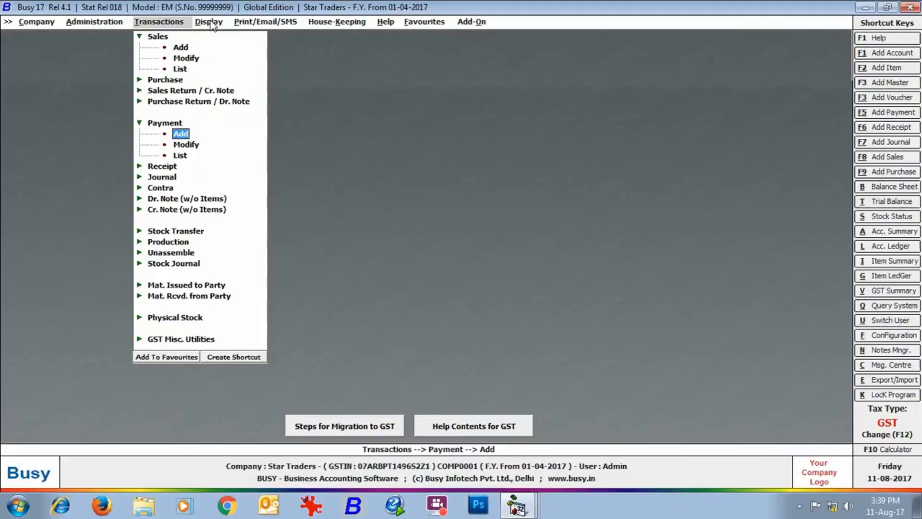
# Step: Open the GST Summary report for the period ending 31-07-2017
pyautogui.press('Right')
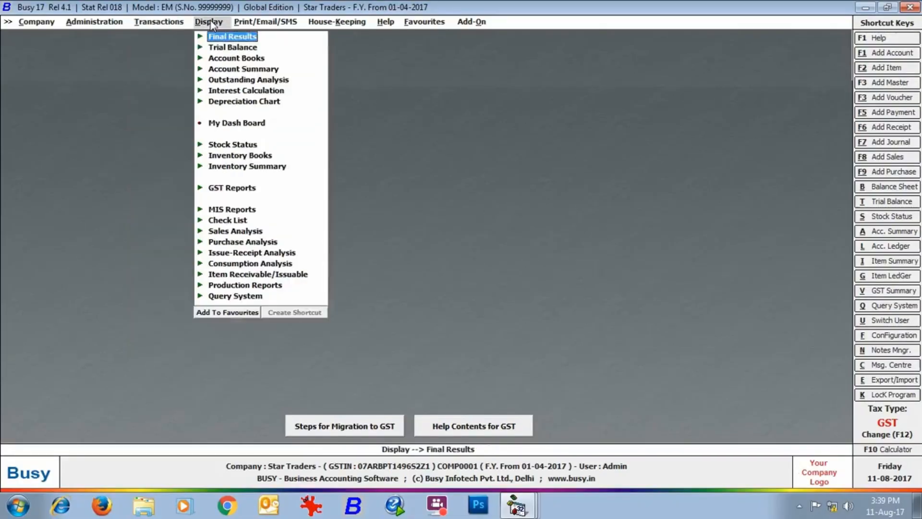
pyautogui.click(232, 187)
pyautogui.click(244, 201)
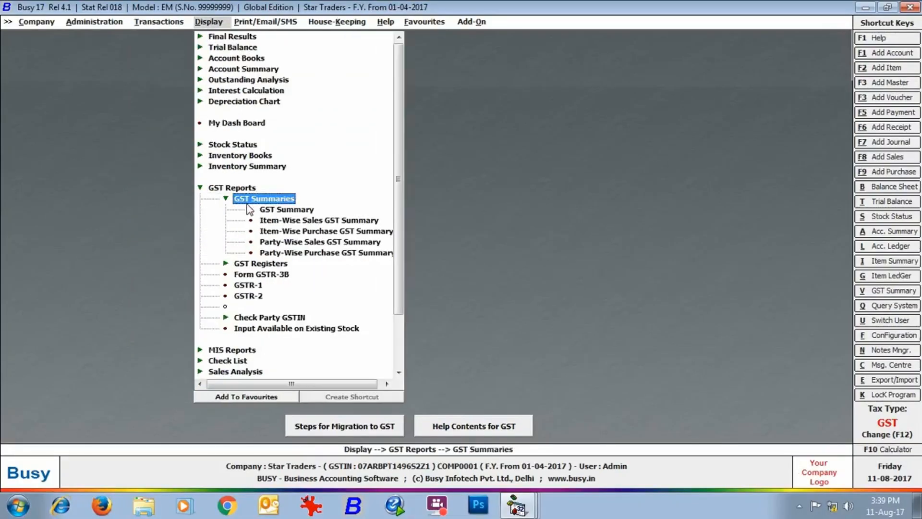
pyautogui.doubleClick(249, 210)
pyautogui.press('Return')
pyautogui.write('31-07-2017')
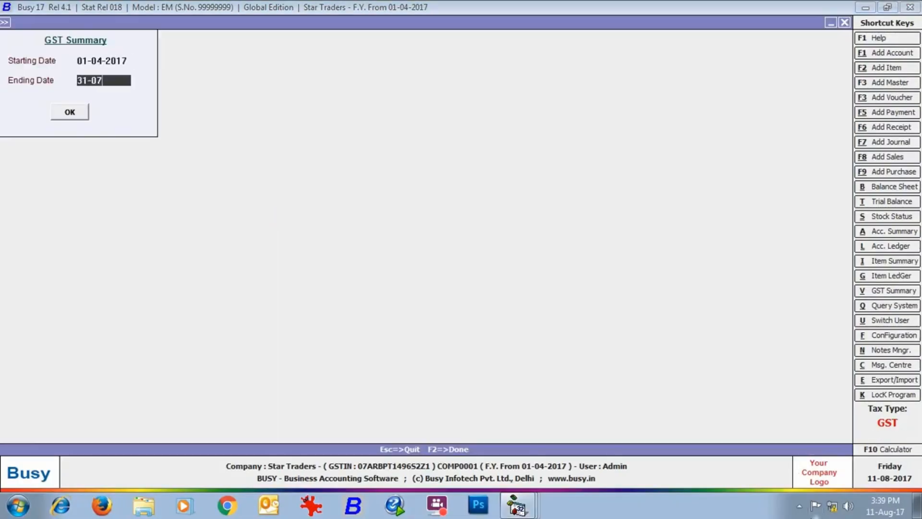
pyautogui.press('Return')
pyautogui.press('Return')
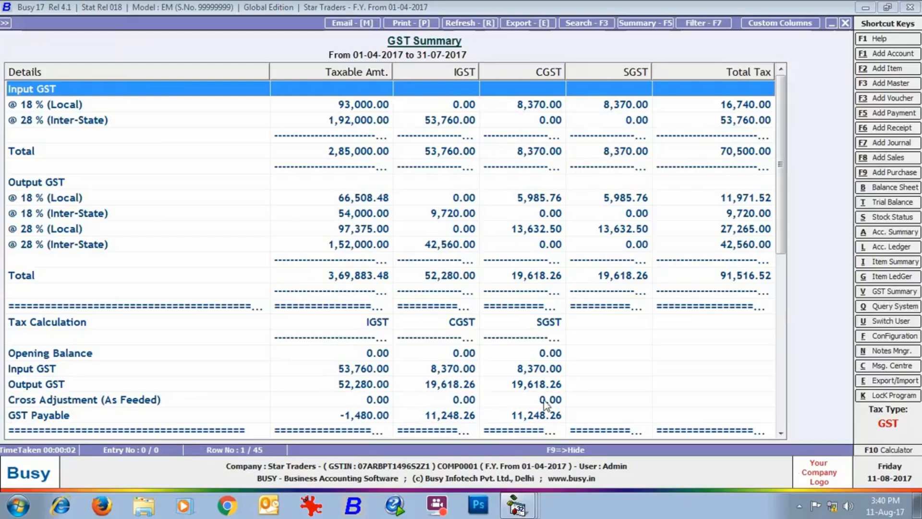
# Step: Review CGST and SGST payable of 11,248.26 each, then close the report
pyautogui.scroll(-1, 779, 207)
pyautogui.moveTo(779, 207); pyautogui.dragTo(776, 299)
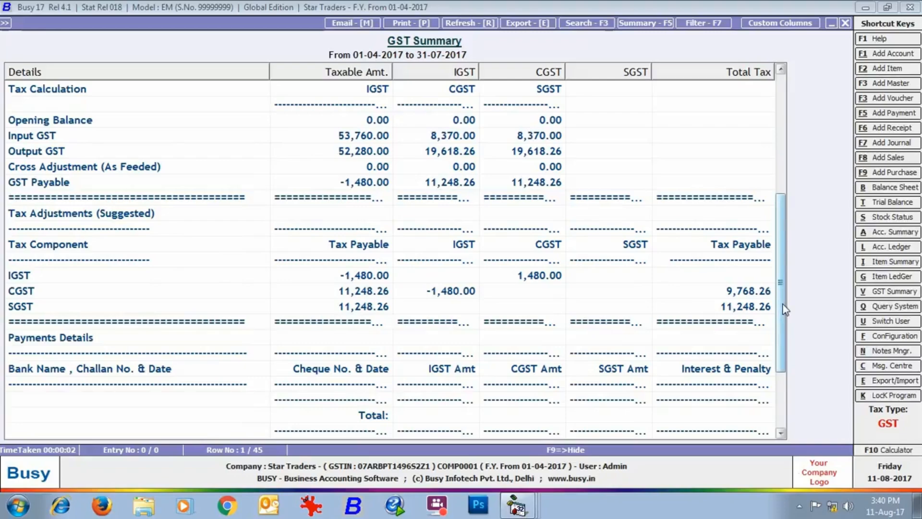
pyautogui.scroll(-3, 786, 310)
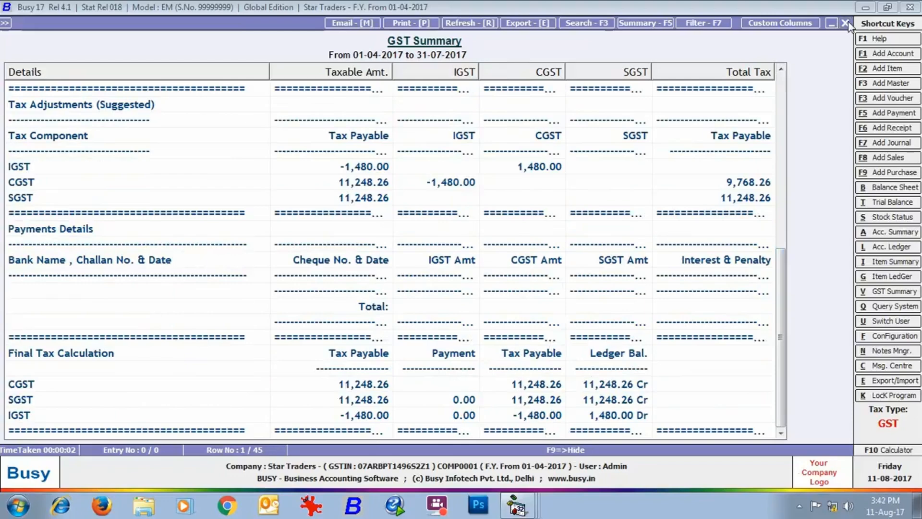
pyautogui.click(845, 23)
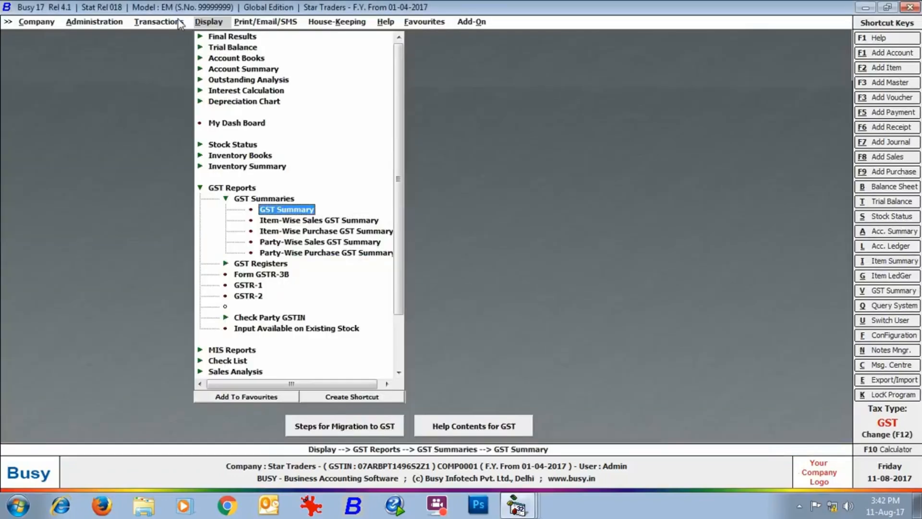
# Step: Start a new journal voucher from the transactions list
pyautogui.click(179, 23)
pyautogui.click(162, 176)
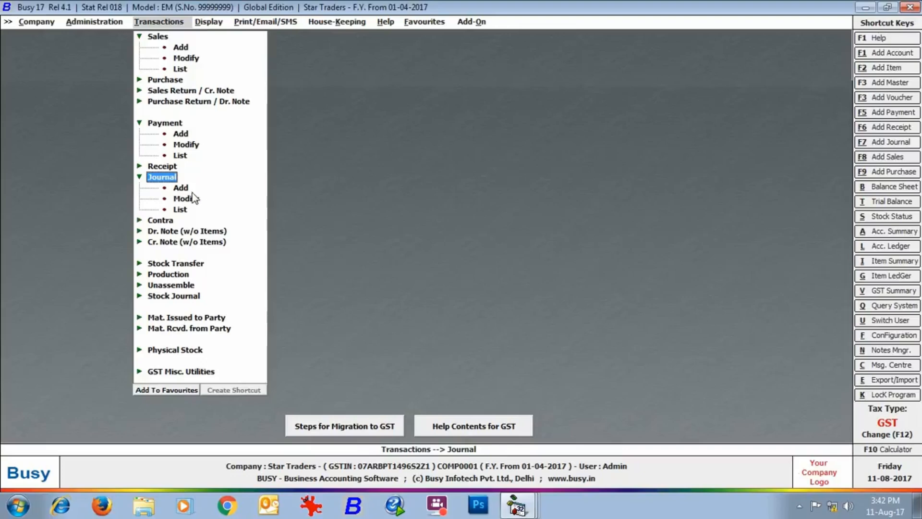
pyautogui.click(185, 189)
# Step: Start a Main-series journal dated 31-07-2017 with GST Nature Not Applicable
pyautogui.press('Return')
pyautogui.write('31-07')
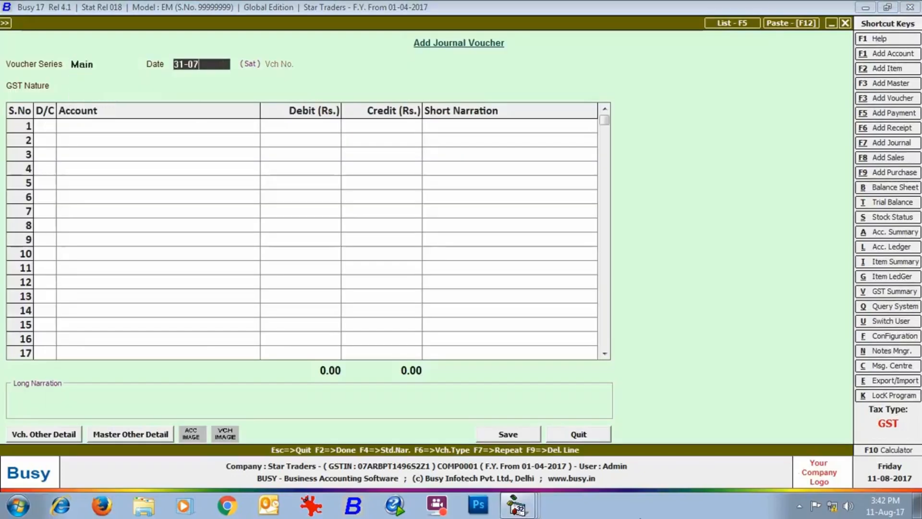
pyautogui.press('Return')
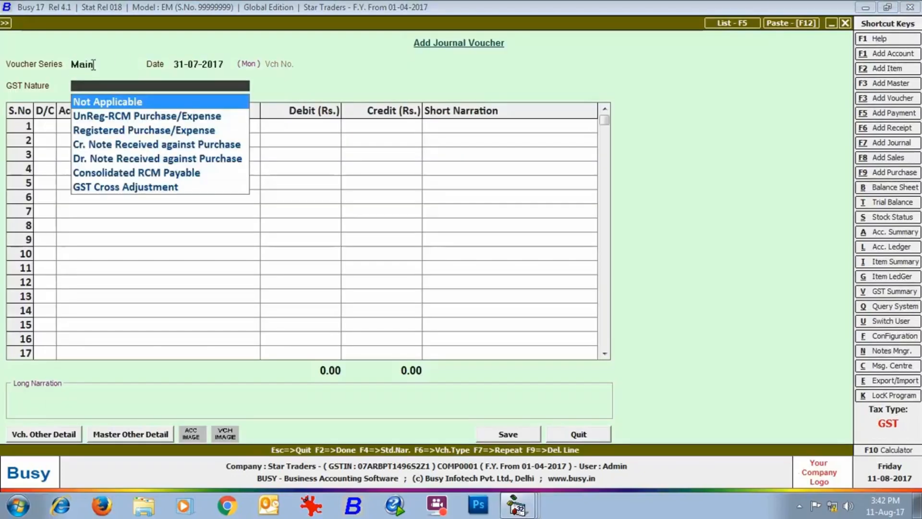
pyautogui.press('Return')
# Step: Debit IGST Output and credit IGST Input for 52,280.00
pyautogui.press('Return')
pyautogui.write('IGS')
pyautogui.press('Down')
pyautogui.press('Down')
pyautogui.press('Down')
pyautogui.press('Return')
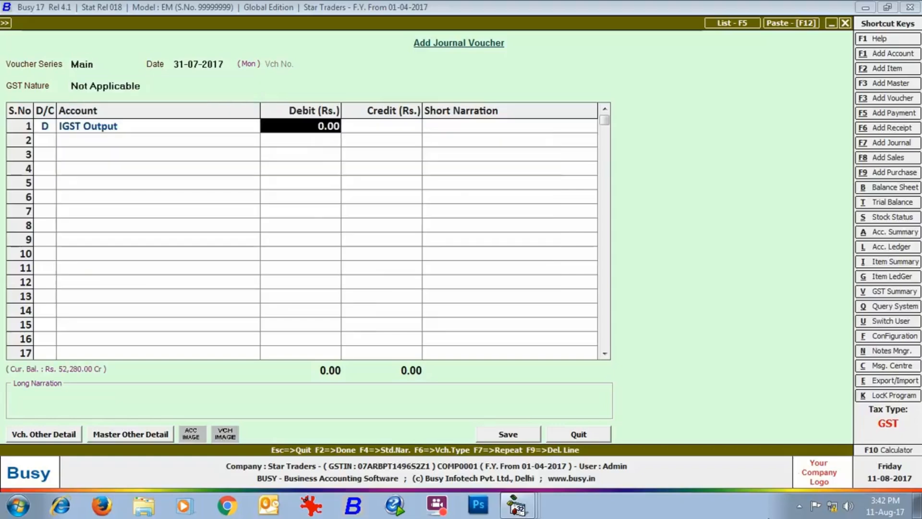
pyautogui.write('52280')
pyautogui.press('Return')
pyautogui.press('Return')
pyautogui.press('Return')
pyautogui.write('iGS')
pyautogui.press('Down')
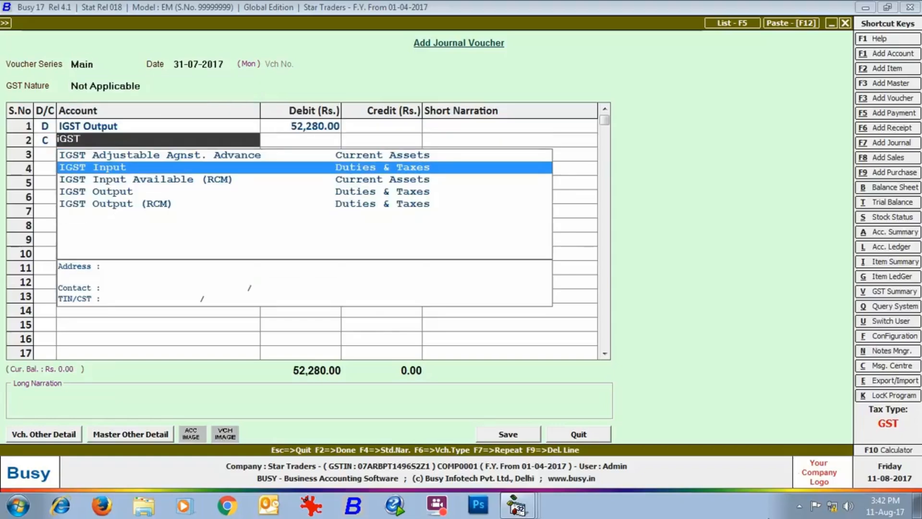
pyautogui.press('Return')
pyautogui.press('Return')
pyautogui.press('Return')
# Step: Debit CGST Output and credit CGST Input for 8,370.00
pyautogui.press('Return')
pyautogui.write('CG')
pyautogui.press('Down')
pyautogui.press('Down')
pyautogui.press('Down')
pyautogui.press('Return')
pyautogui.write('8,370')
pyautogui.press('Return')
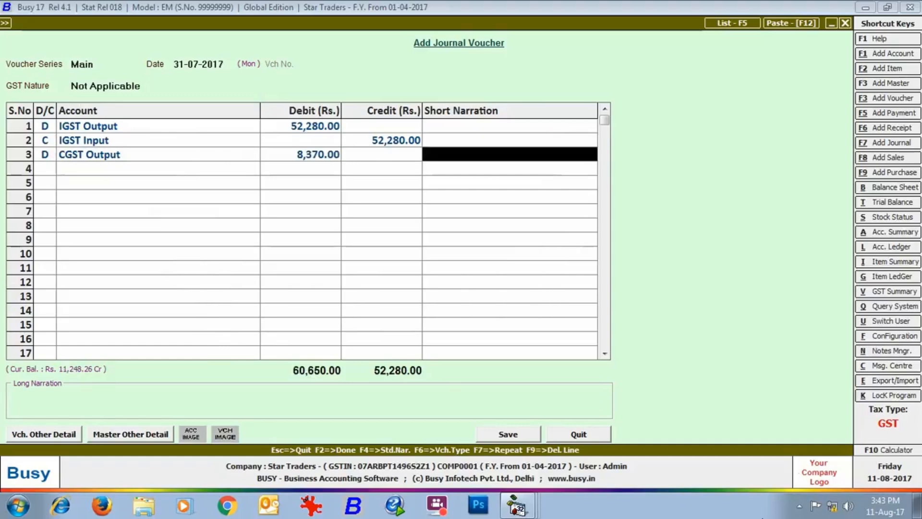
pyautogui.press('Return')
pyautogui.press('Return')
pyautogui.write('CGS')
pyautogui.press('Down')
pyautogui.press('Return')
pyautogui.press('Return')
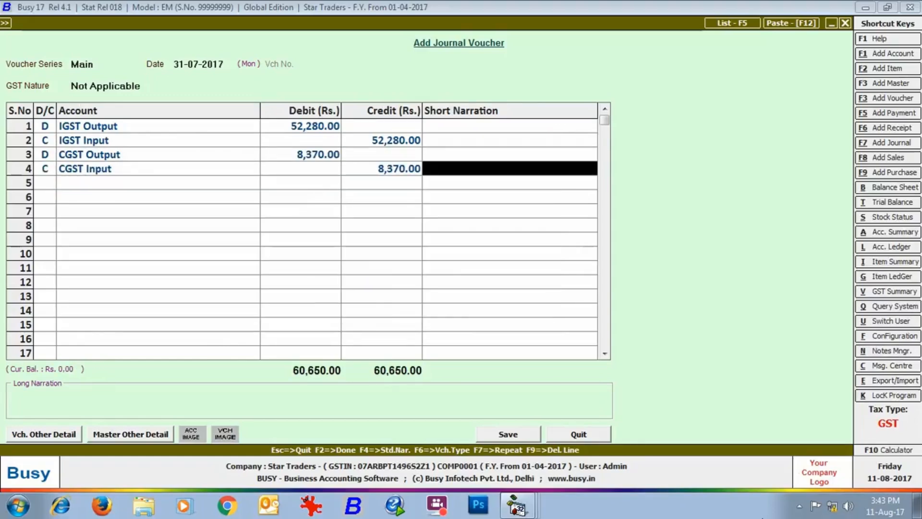
pyautogui.press('Return')
pyautogui.press('Return')
# Step: Debit SGST Output and credit SGST Input for 8,370.00, then save the journal
pyautogui.write('sGST')
pyautogui.press('Down')
pyautogui.press('Down')
pyautogui.press('Down')
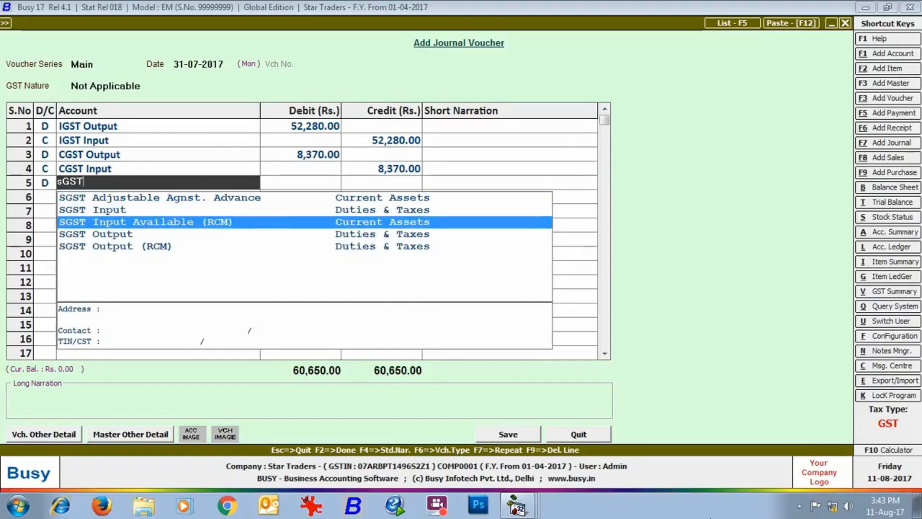
pyautogui.press('Return')
pyautogui.write('8370')
pyautogui.press('Return')
pyautogui.press('Return')
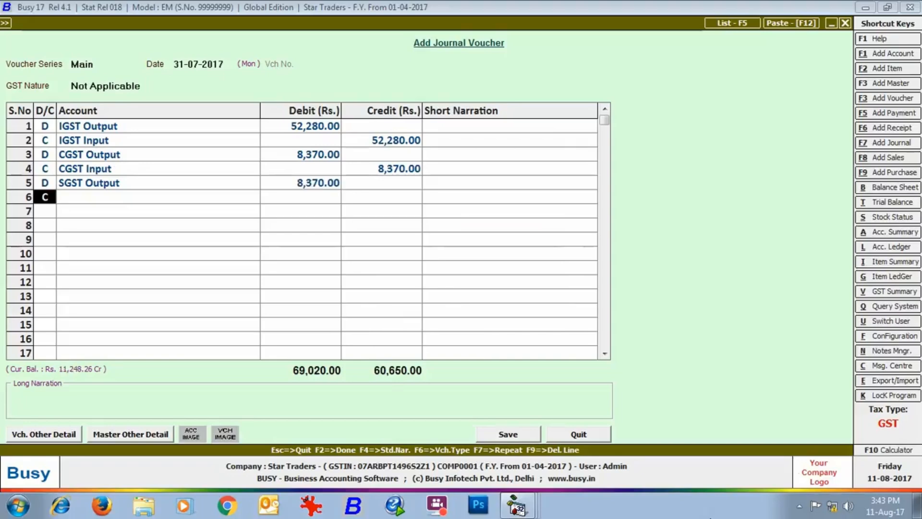
pyautogui.press('Return')
pyautogui.write('sGST')
pyautogui.press('Down')
pyautogui.press('Return')
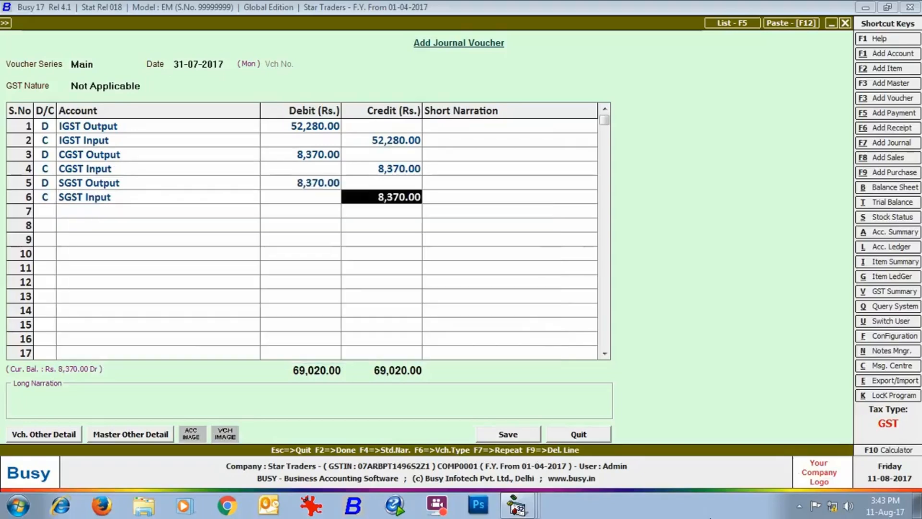
pyautogui.click(507, 432)
pyautogui.press('Return')
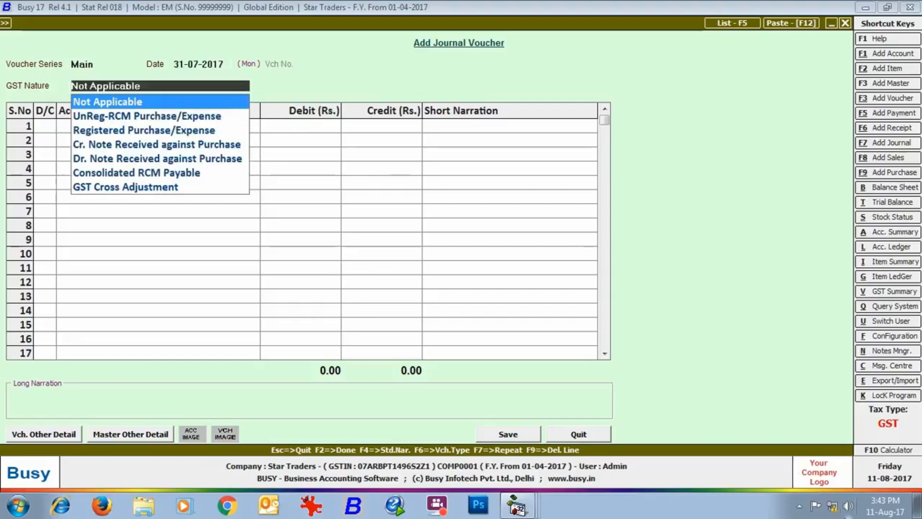
# Step: Make a GST Cross Adjustment journal debiting CGST Output 1,480.00 and crediting IGST Input
pyautogui.press('Down')
pyautogui.press('Down')
pyautogui.press('Down')
pyautogui.press('Down')
pyautogui.press('Down')
pyautogui.press('Down')
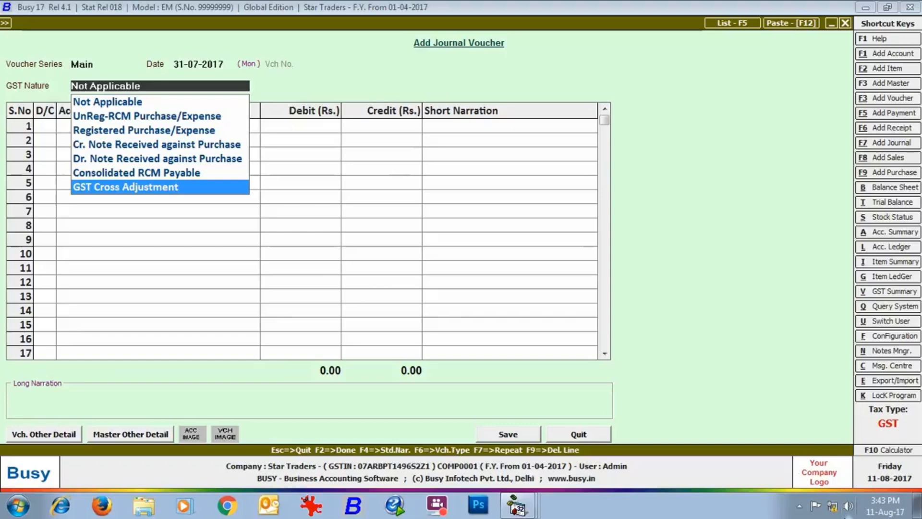
pyautogui.press('Return')
pyautogui.press('Return')
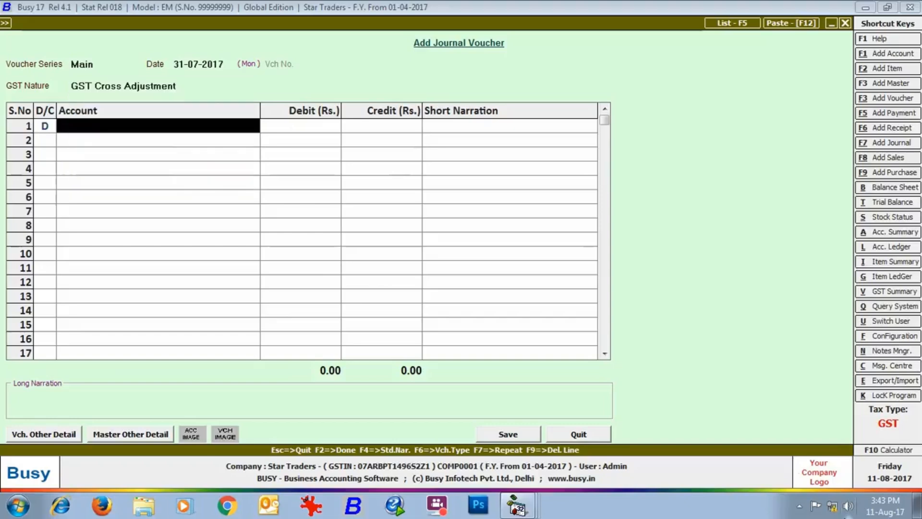
pyautogui.write('cGST')
pyautogui.press('Down')
pyautogui.press('Down')
pyautogui.press('Down')
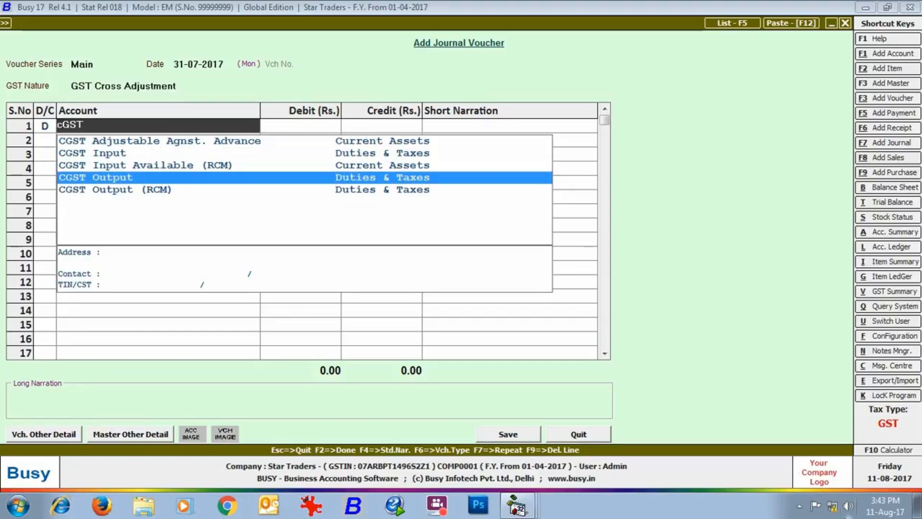
pyautogui.press('Return')
pyautogui.write('1480')
pyautogui.press('Return')
pyautogui.press('Return')
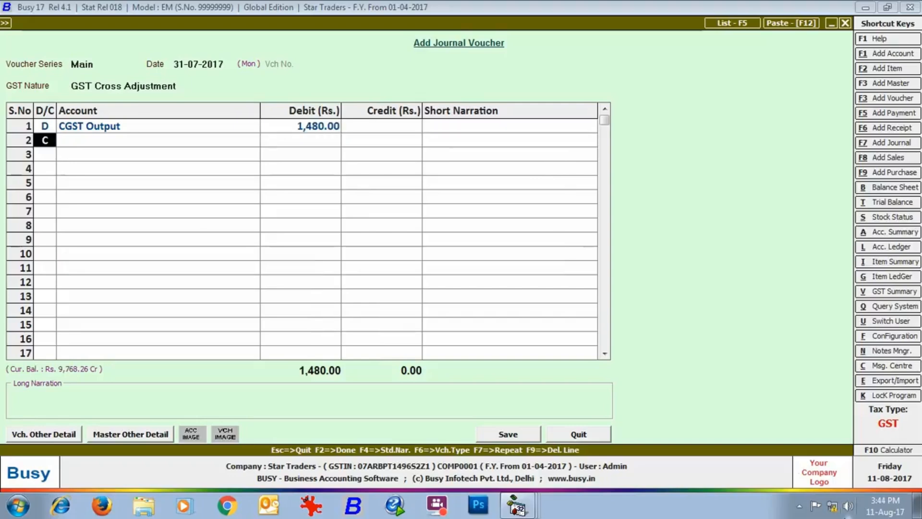
pyautogui.press('Return')
pyautogui.write('iGST')
pyautogui.press('Down')
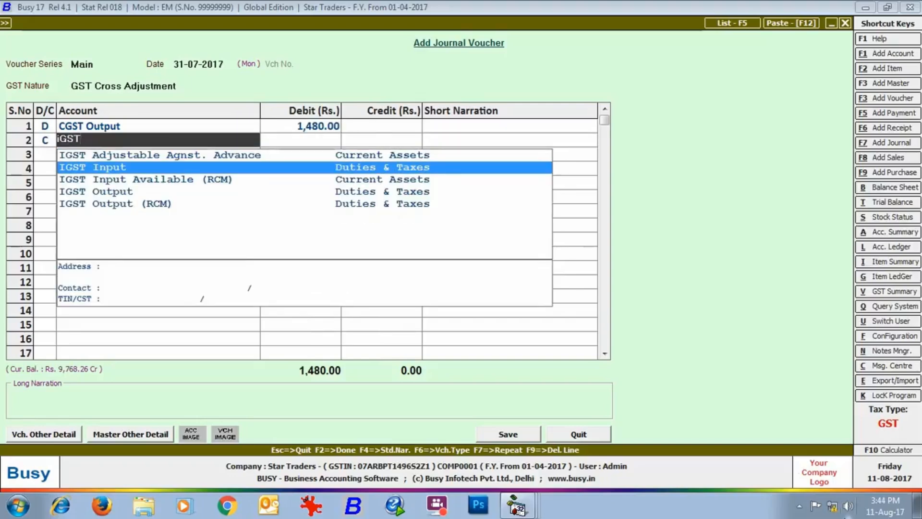
pyautogui.press('Return')
# Step: Save the cross adjustment with period ending 31-07-2017 and close the blank voucher
pyautogui.click(501, 435)
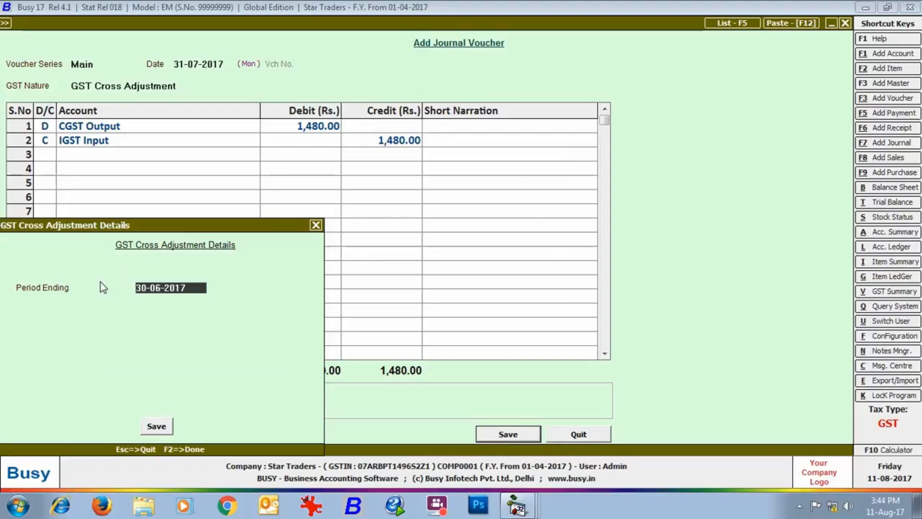
pyautogui.write('31-07')
pyautogui.press('Return')
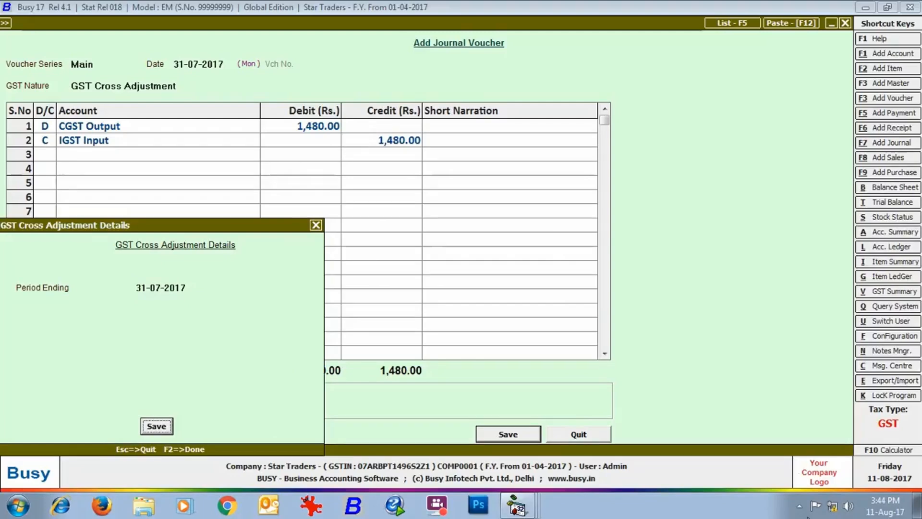
pyautogui.press('Return')
pyautogui.press('Escape')
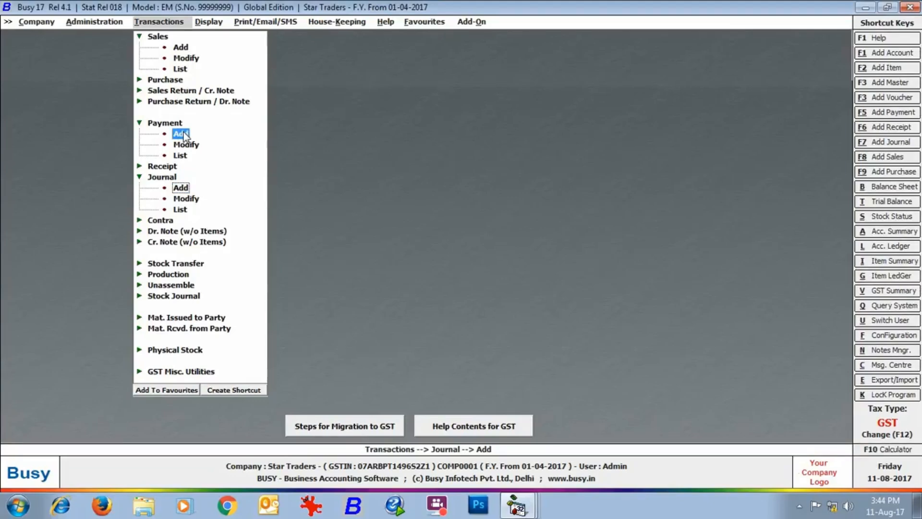
# Step: Start a payment voucher dated 10-08-2017 with nature GST Payment to Government
pyautogui.click(182, 134)
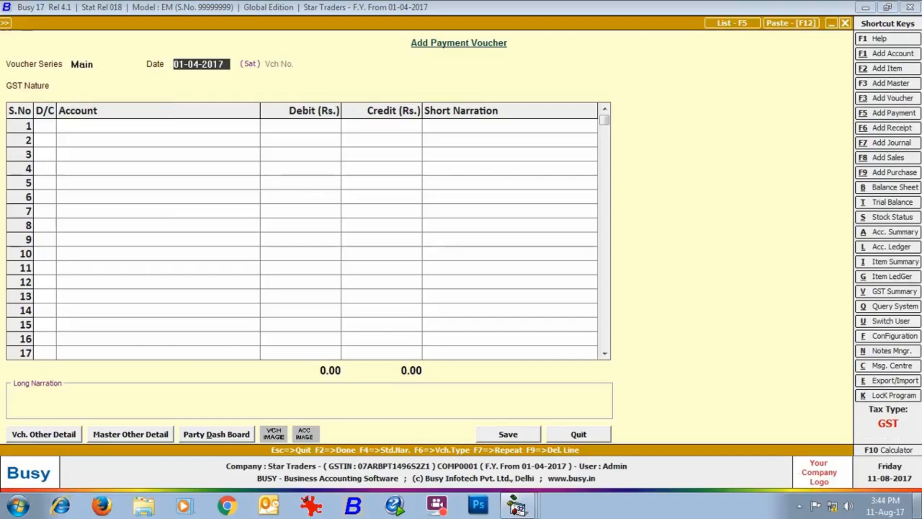
pyautogui.write('10-08-2017')
pyautogui.press('Return')
pyautogui.press('Down')
pyautogui.press('Down')
pyautogui.press('Down')
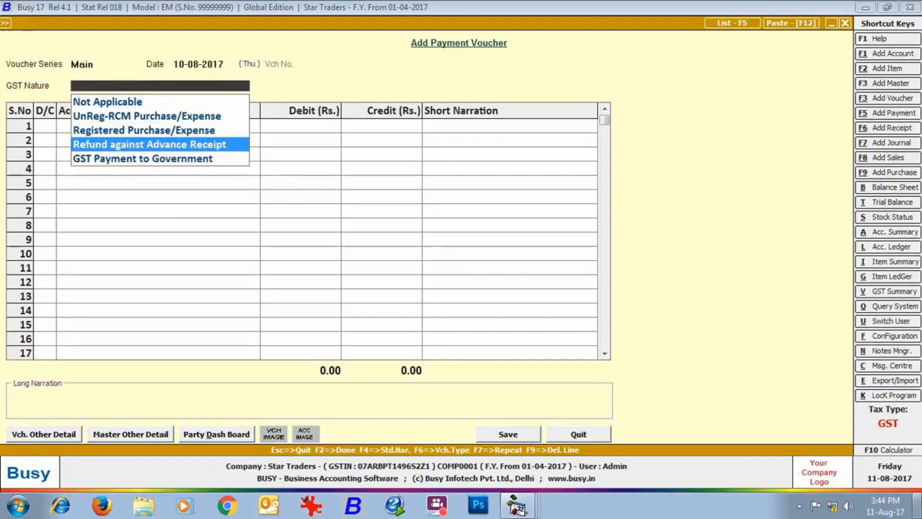
# Step: Debit CGST Output for 9,768.00 on the first line
pyautogui.press('Down')
pyautogui.press('Return')
pyautogui.press('Return')
pyautogui.write('cGST')
pyautogui.press('Down')
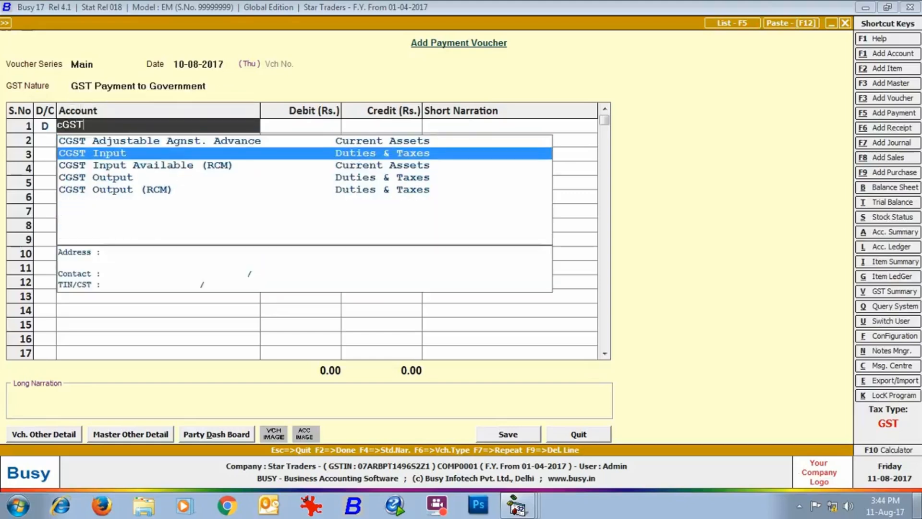
pyautogui.press('Down')
pyautogui.press('Down')
pyautogui.press('Return')
pyautogui.write('9768')
pyautogui.press('Return')
# Step: Debit SGST Output 11,248.00 and credit State Bank of India
pyautogui.press('Return')
pyautogui.press('d')
pyautogui.press('Return')
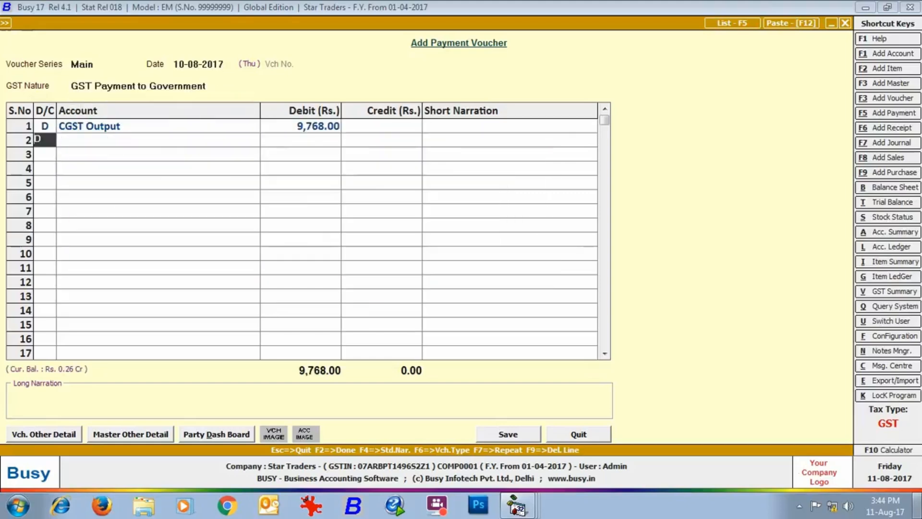
pyautogui.write('sgst')
pyautogui.press('Down')
pyautogui.press('Down')
pyautogui.press('Down')
pyautogui.press('Return')
pyautogui.write('11,248')
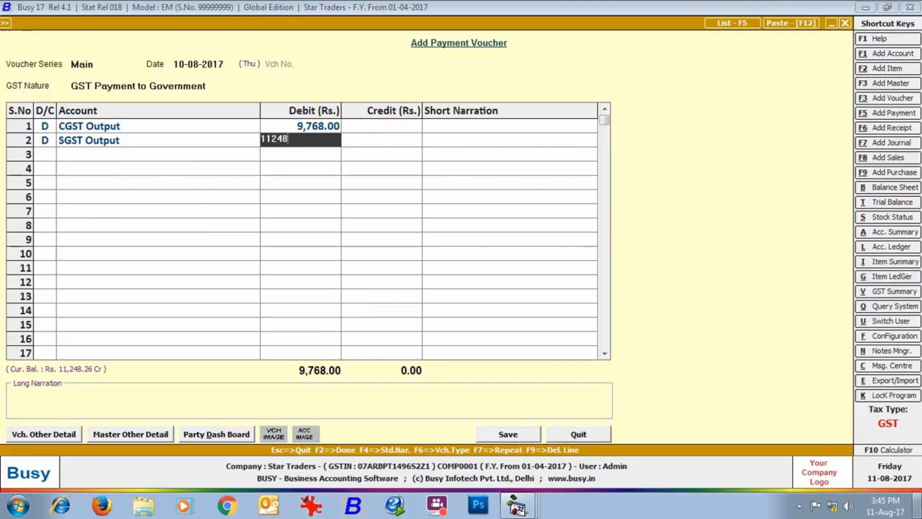
pyautogui.press('Return')
pyautogui.press('Return')
pyautogui.press('Return')
pyautogui.write('st')
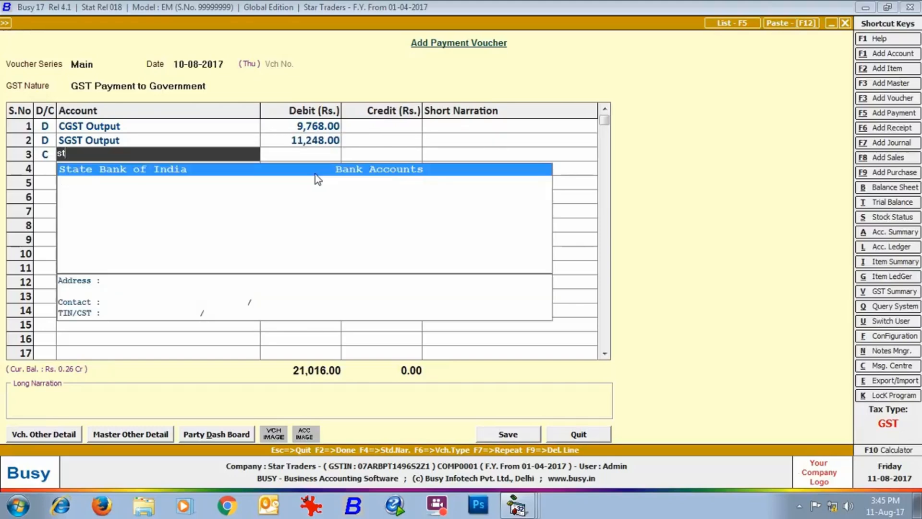
pyautogui.press('Return')
# Step: Save the voucher with challan details 12345, 004321, Punjab National Bank and 0023662
pyautogui.click(526, 436)
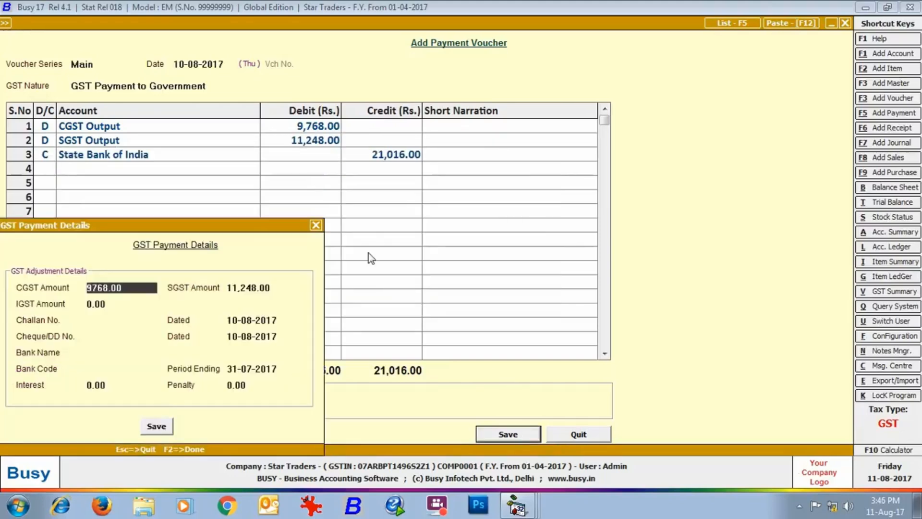
pyautogui.press('Return')
pyautogui.press('Return')
pyautogui.press('Return')
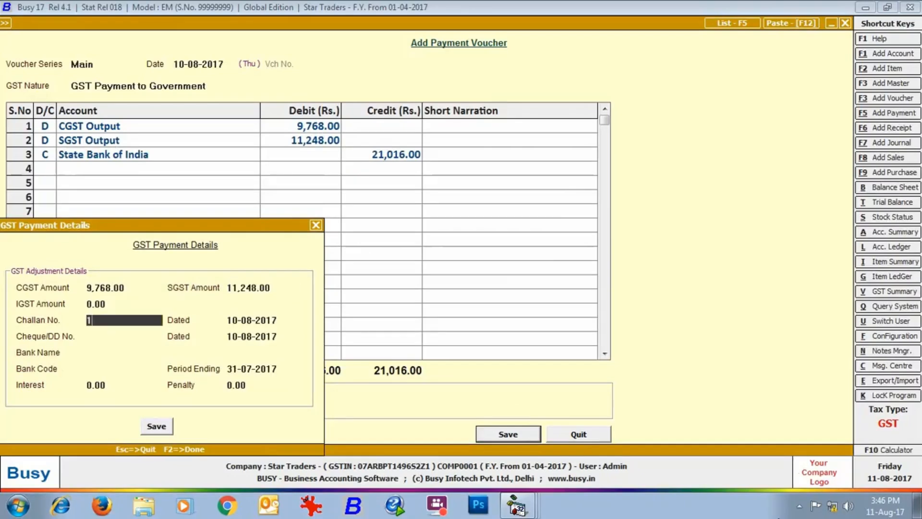
pyautogui.write('12345')
pyautogui.press('Return')
pyautogui.press('Return')
pyautogui.write('004321')
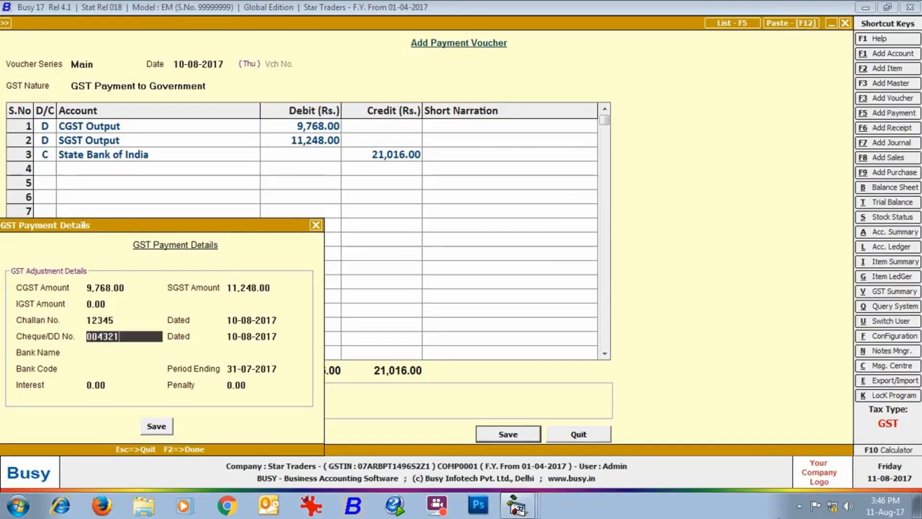
pyautogui.press('Return')
pyautogui.press('Return')
pyautogui.write('Punjab N')
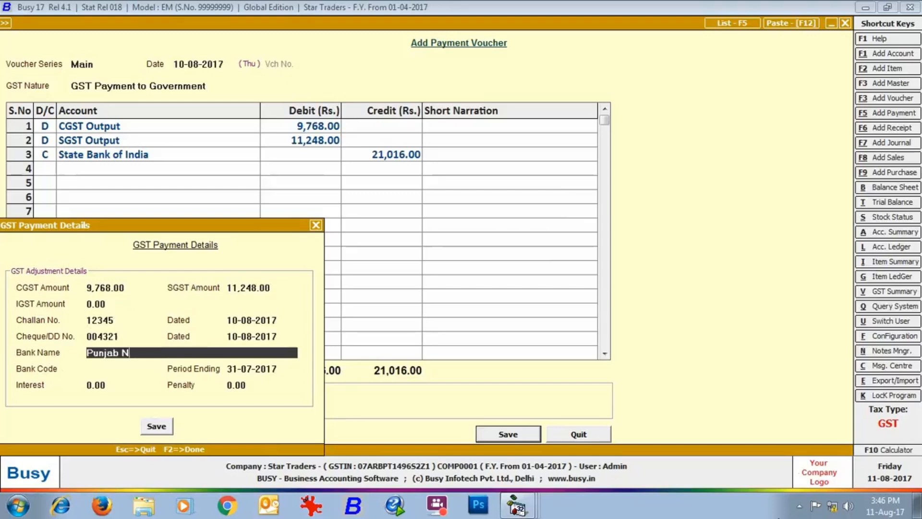
pyautogui.write('ational Bank')
pyautogui.press('Return')
pyautogui.write('0023662')
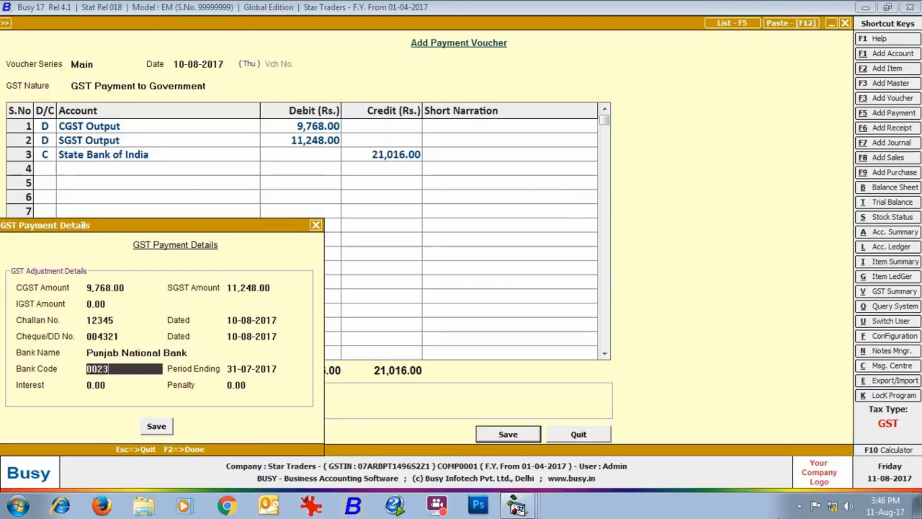
pyautogui.press('Return')
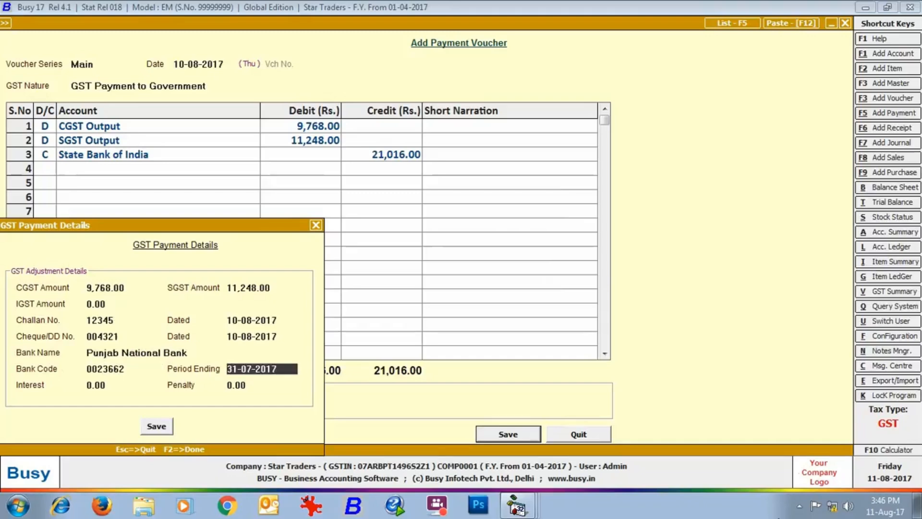
pyautogui.press('Return')
pyautogui.press('Return')
pyautogui.press('Return')
pyautogui.press('Return')
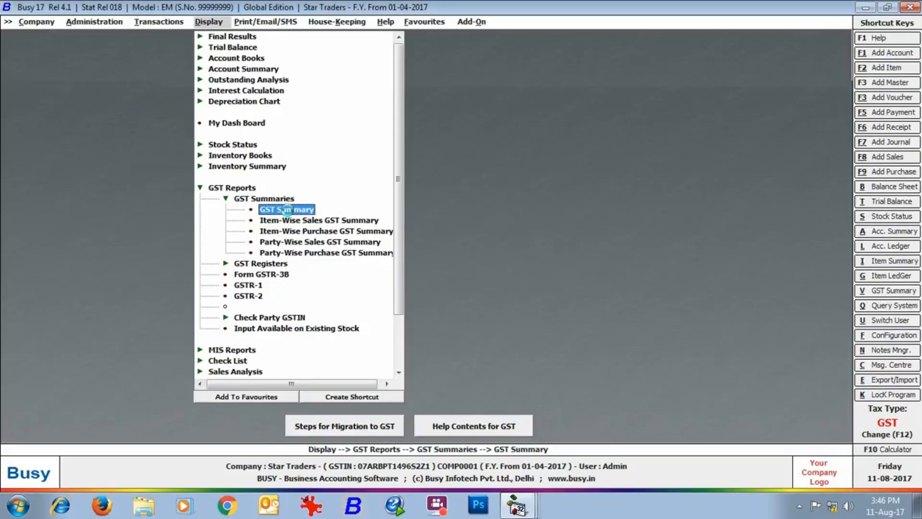
pyautogui.doubleClick(288, 211)
pyautogui.press('Return')
pyautogui.write('31-07')
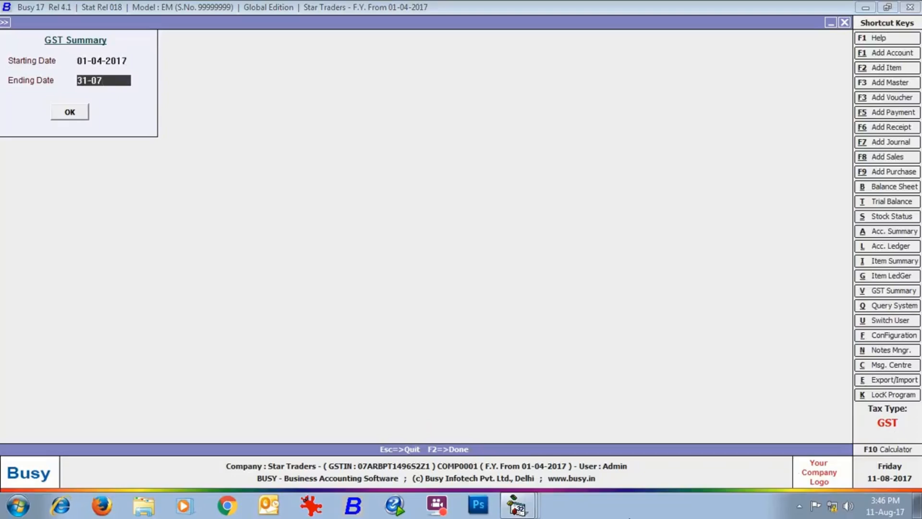
pyautogui.press('Return')
pyautogui.press('Return')
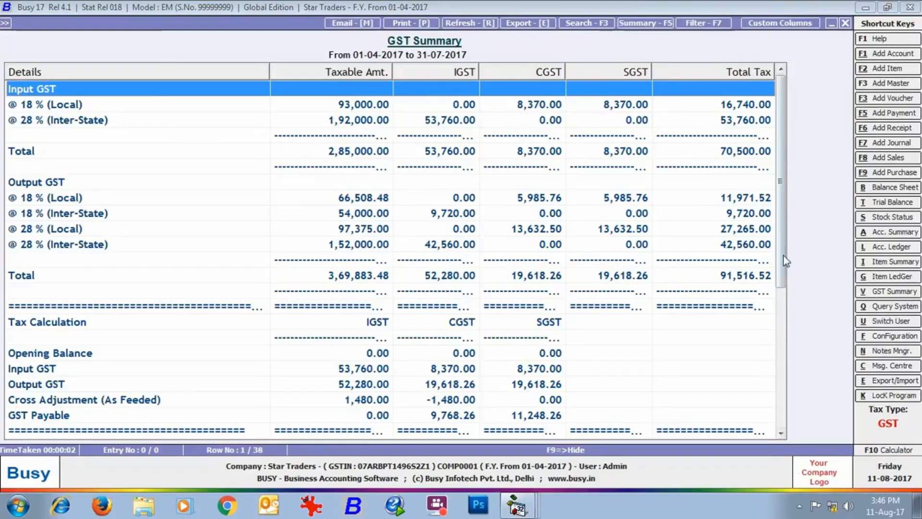
pyautogui.moveTo(783, 255); pyautogui.dragTo(803, 399)
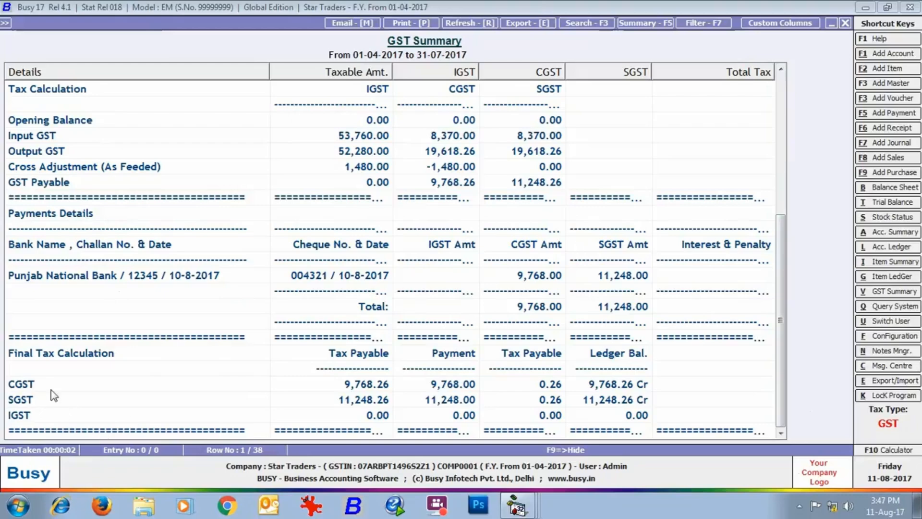
pyautogui.click(845, 22)
pyautogui.press('Escape')
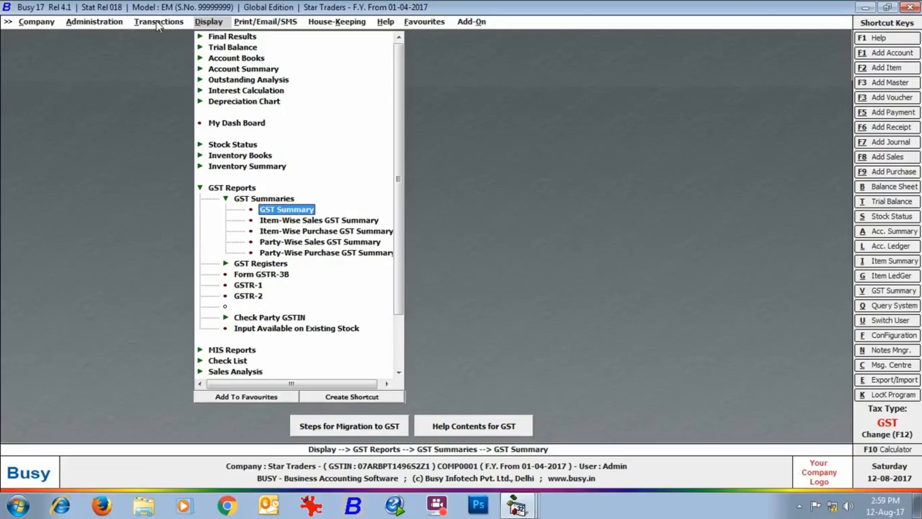
# Step: Expand GST Misc. Utilities under Transactions to view its RCM and advance-tax options, then collapse it
pyautogui.click(160, 22)
pyautogui.click(180, 372)
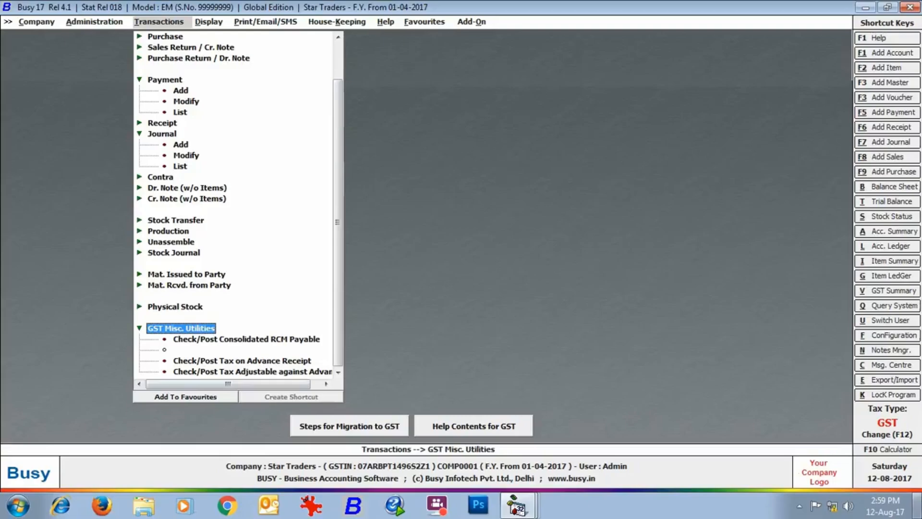
pyautogui.press('Left')
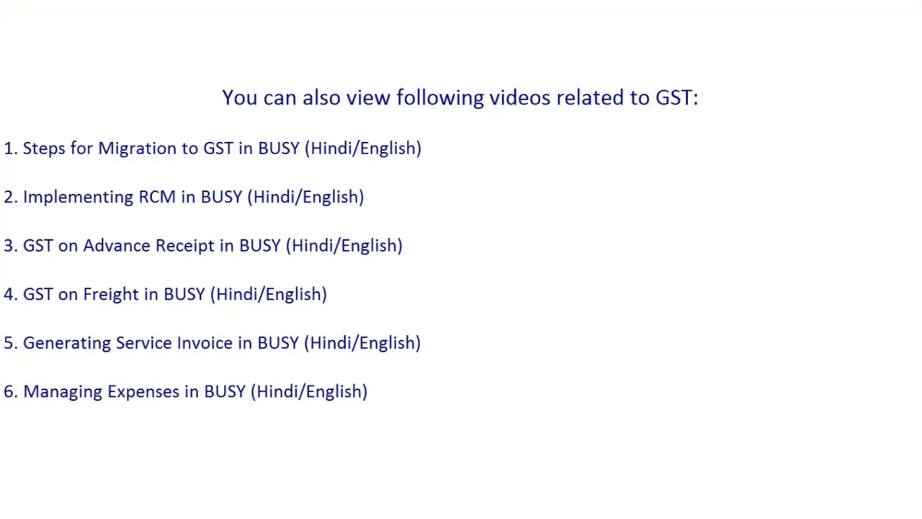